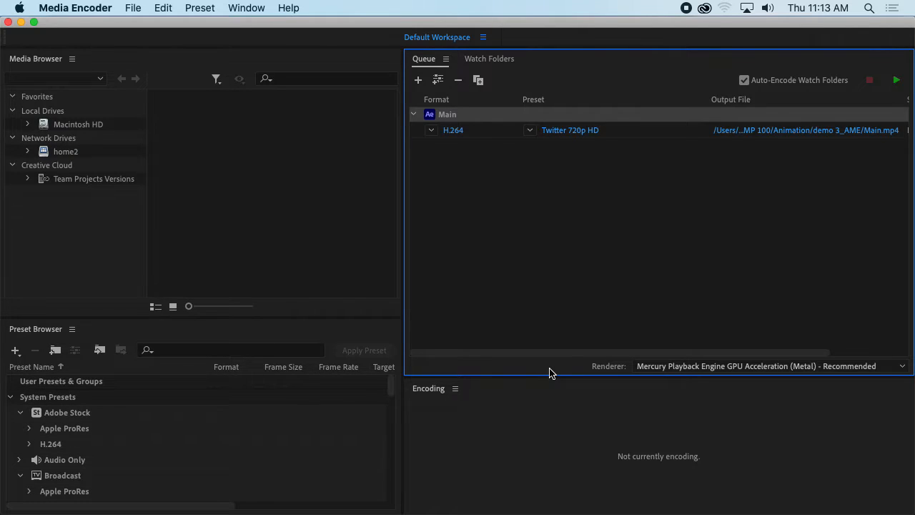
- Remove the Main H.264 output with the Twitter 720p HD preset from the render queue
click(649, 136)
right_click(640, 136)
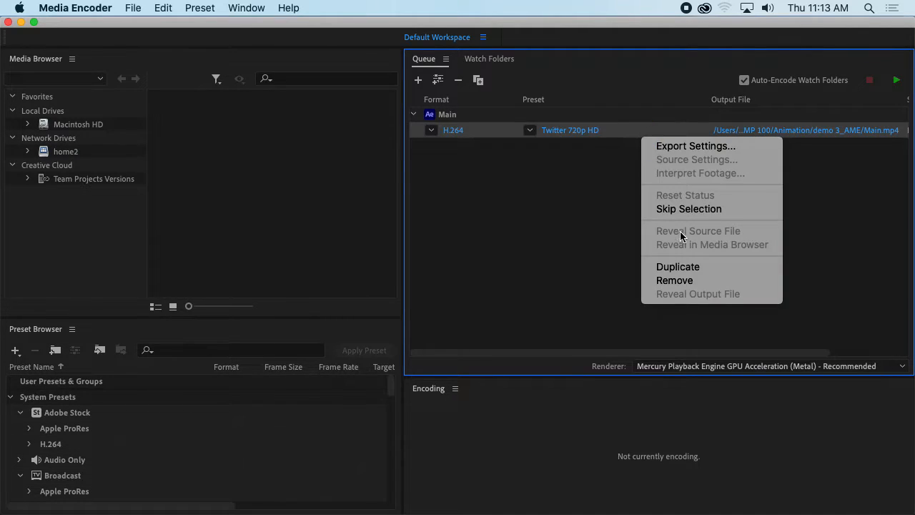
click(675, 280)
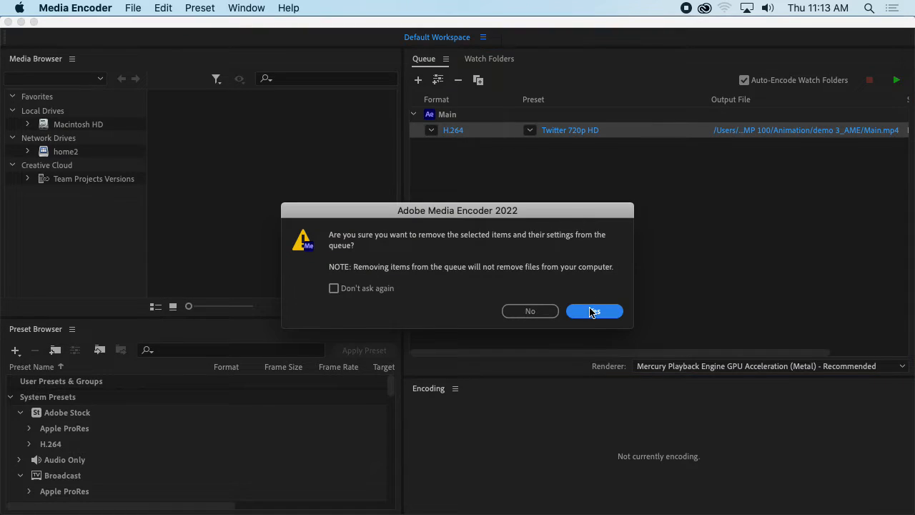
click(592, 311)
- Switch to Adobe After Effects 2022 and start a new project
key(super+space)
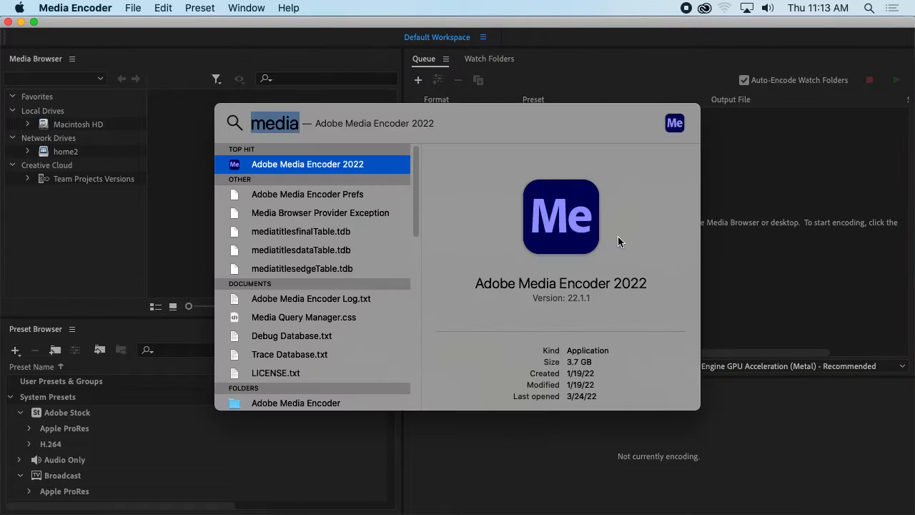
text(after)
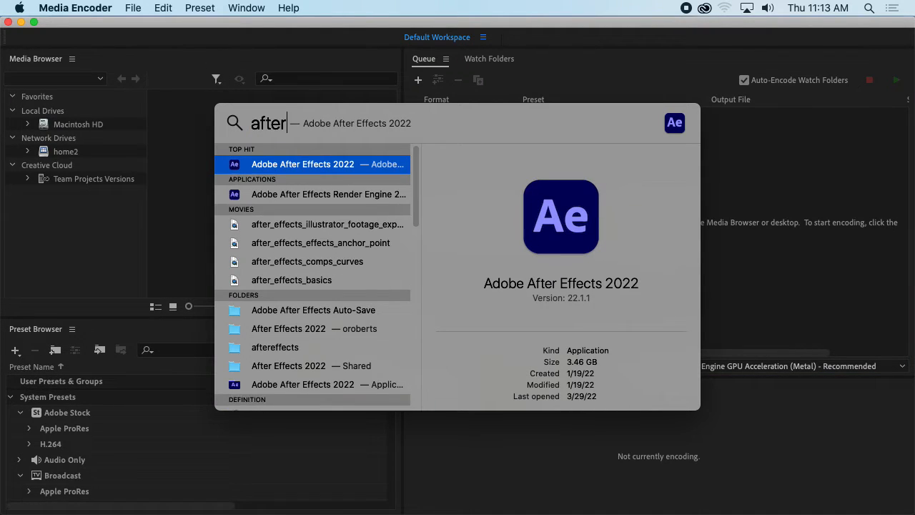
key(Return)
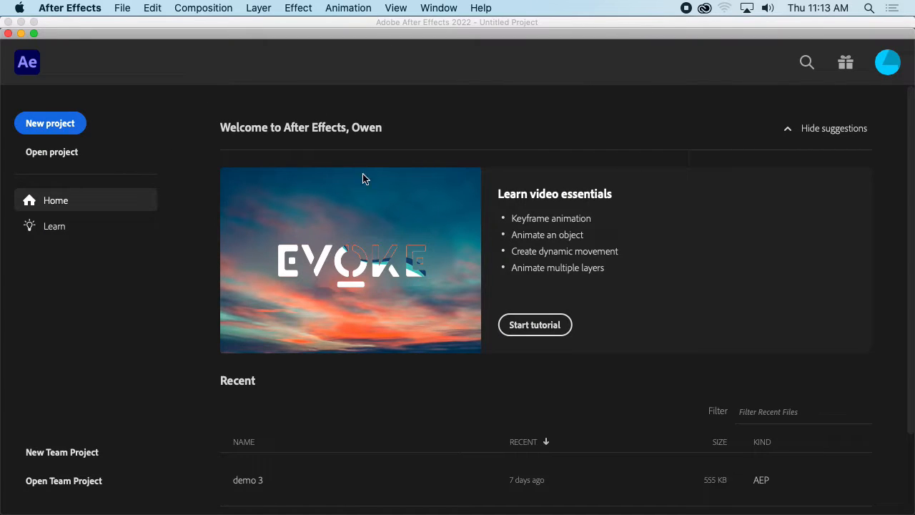
scroll(408, 236, down, 3)
scroll(405, 236, up, 3)
click(50, 123)
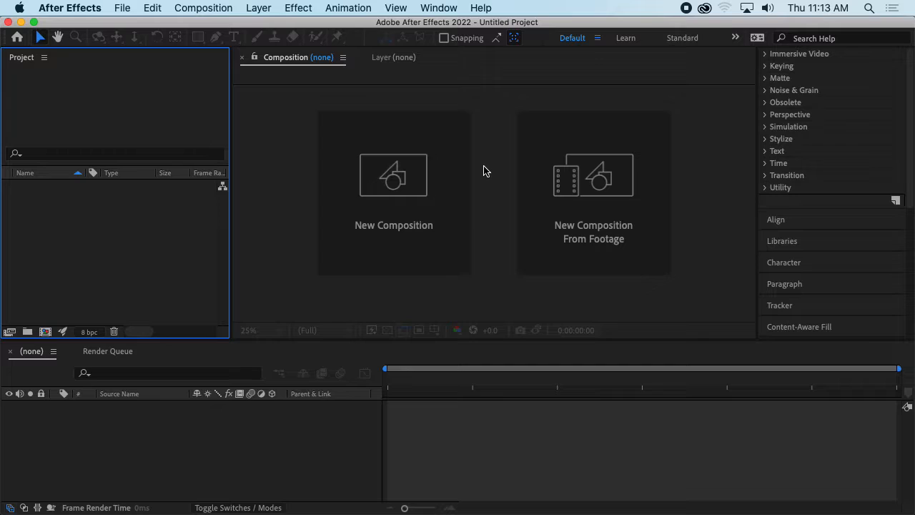
- Start a new composition, set its height to 1920 px and unlock the aspect ratio
click(402, 179)
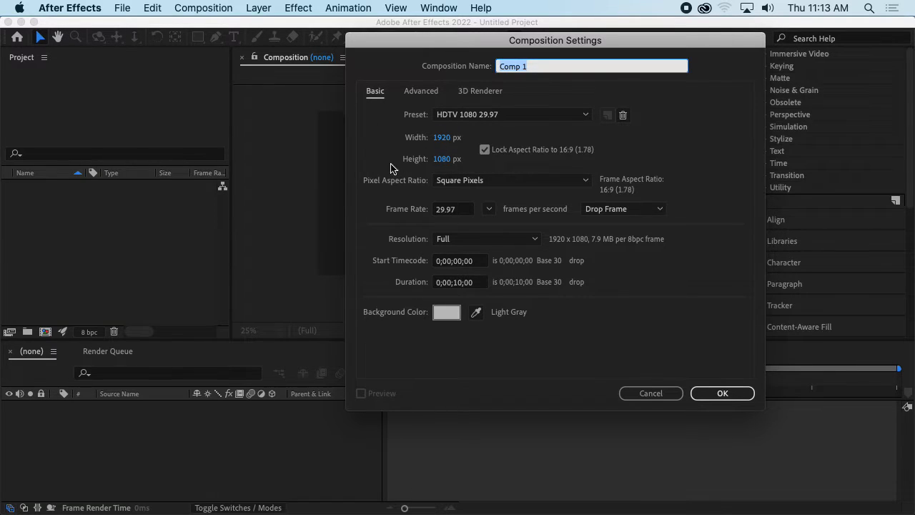
click(434, 158)
text(1920)
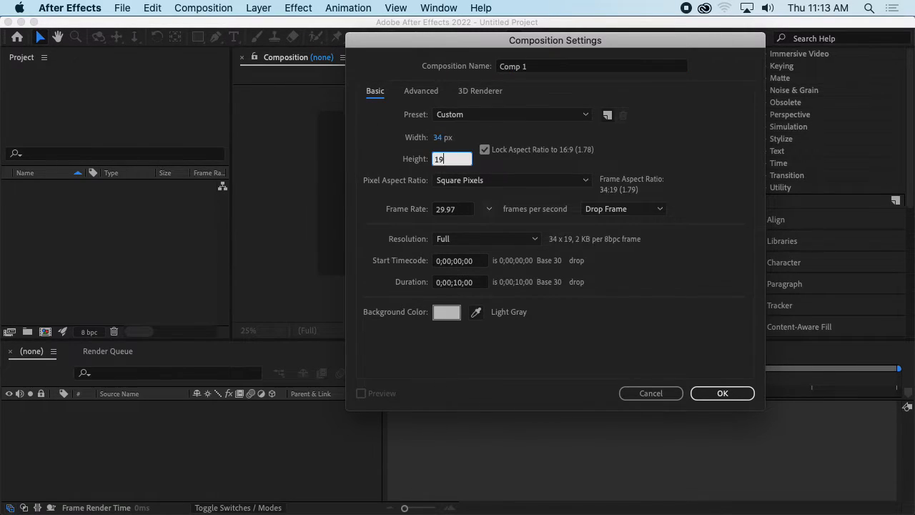
click(484, 150)
- Set the new composition's width to 1920 px and create it as a square frame
click(445, 139)
text(1029)
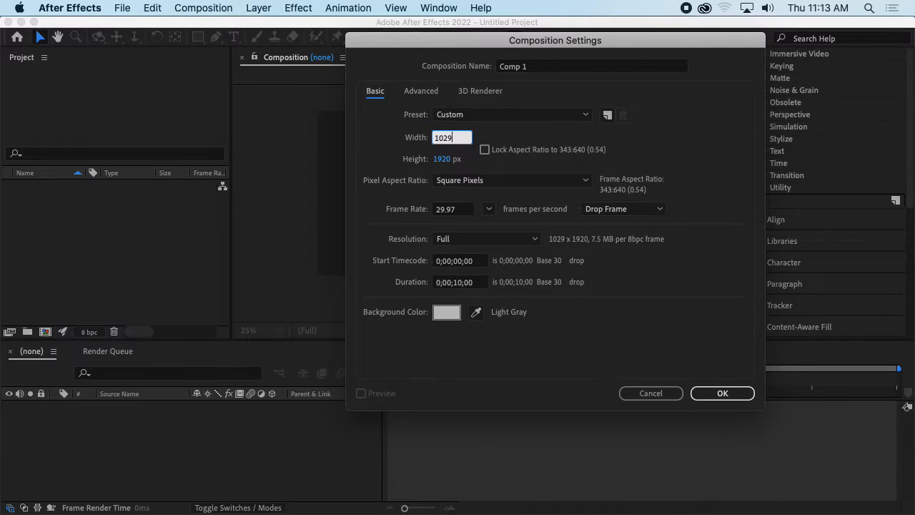
key(BackSpace)
key(BackSpace)
key(BackSpace)
key(BackSpace)
text(1029)
key(BackSpace)
key(BackSpace)
key(BackSpace)
text(920)
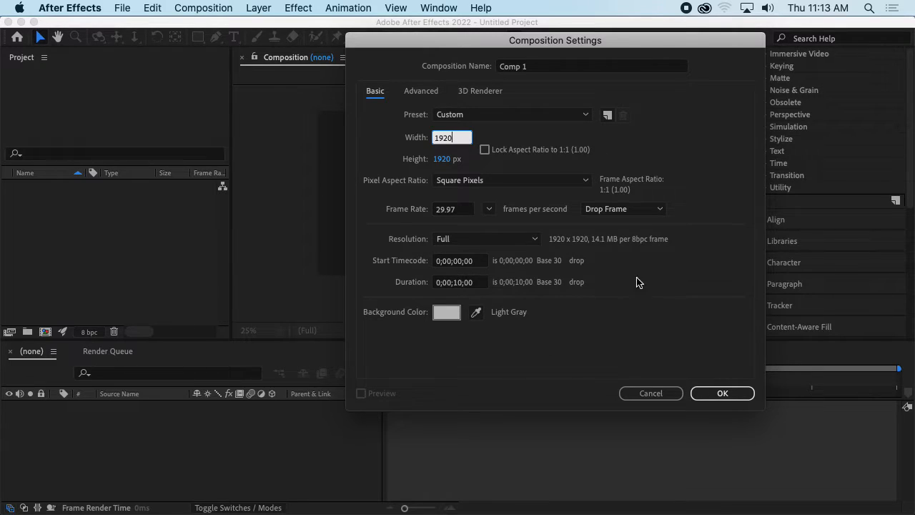
click(739, 394)
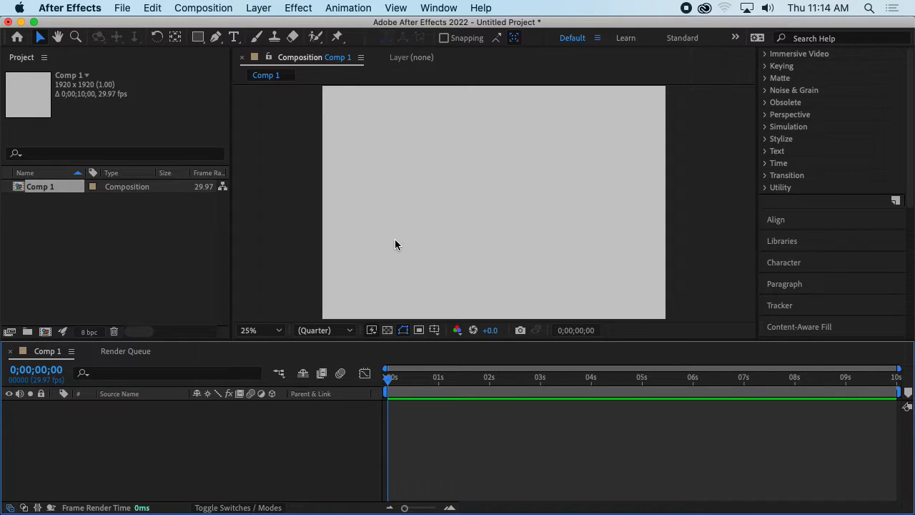
- Change the background color of Comp 1 to black in its composition settings
key(comma)
right_click(59, 196)
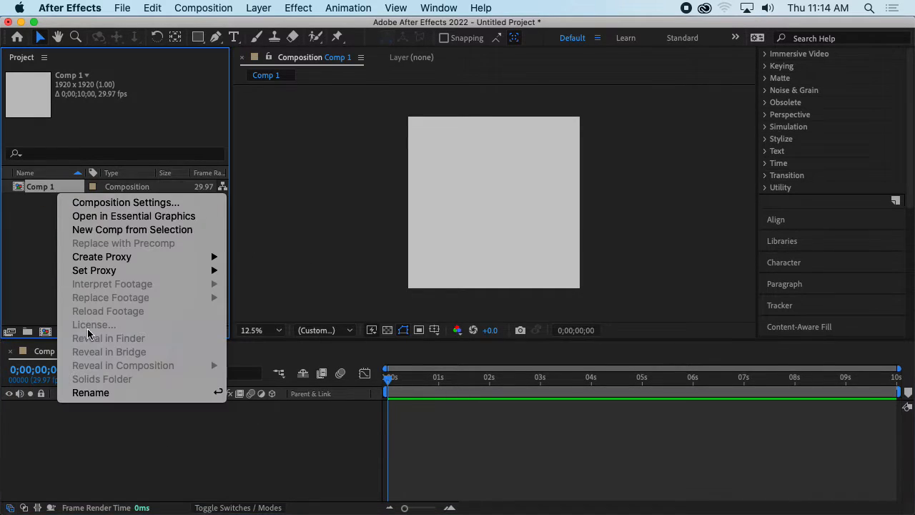
click(114, 202)
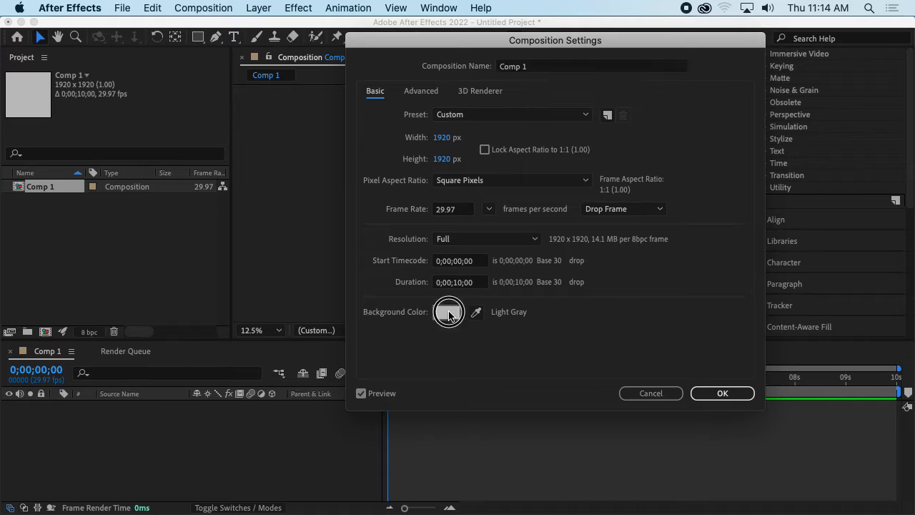
click(446, 312)
click(392, 437)
click(688, 263)
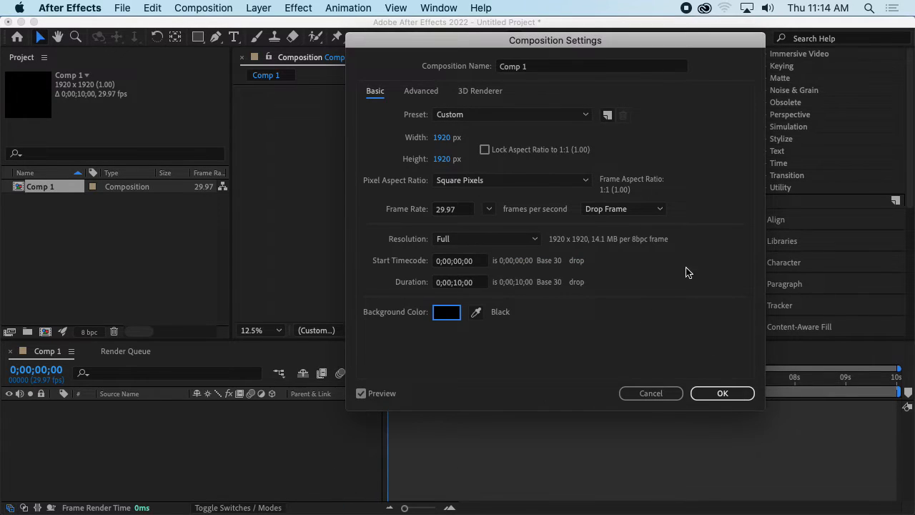
click(726, 396)
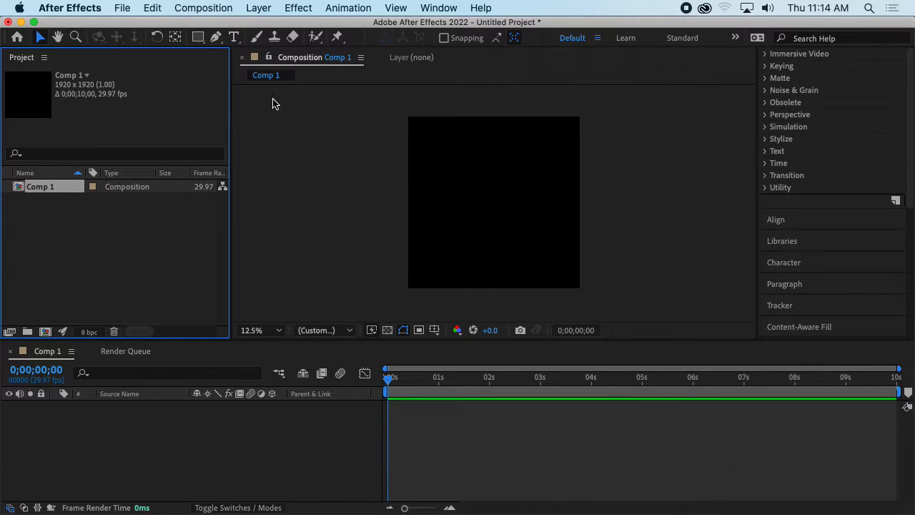
- Draw a purple circle without a stroke using the Ellipse tool and move it to the middle of the frame
click(200, 38)
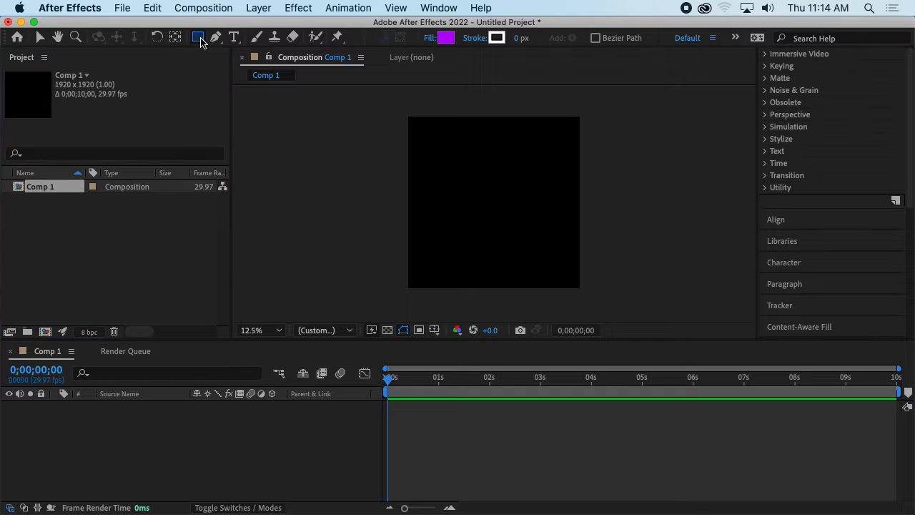
drag(201, 39, 243, 68)
key(period)
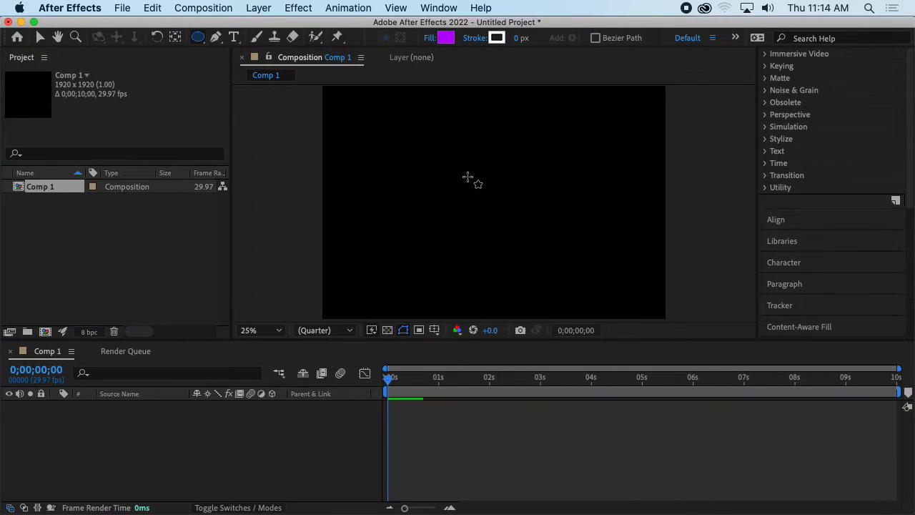
key(comma)
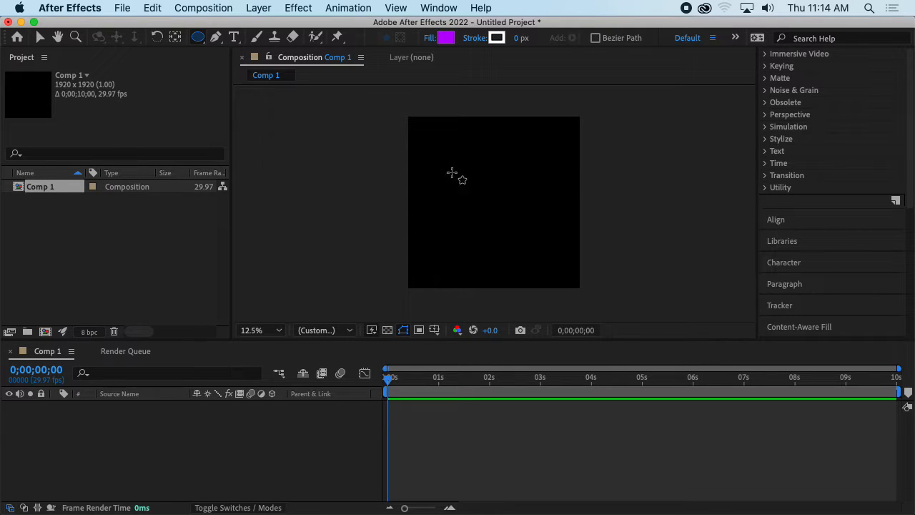
drag(435, 158, 511, 241)
key(v)
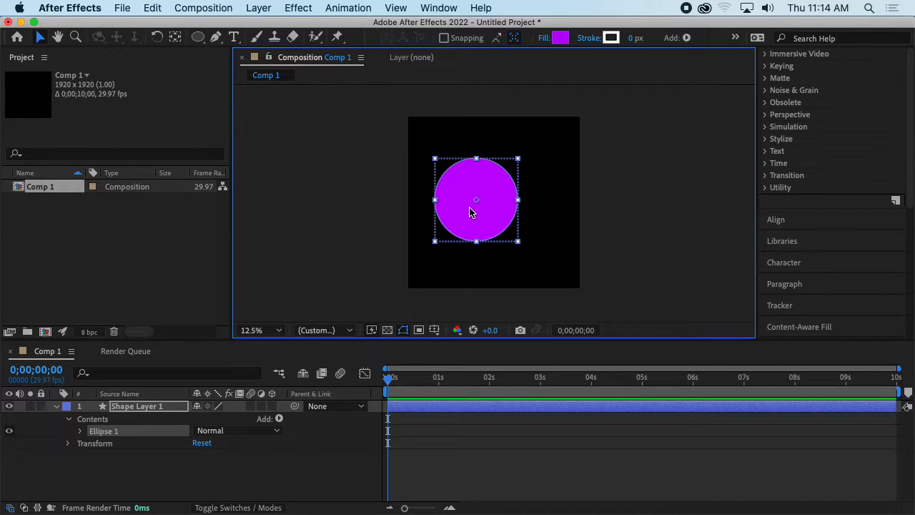
drag(470, 221, 489, 216)
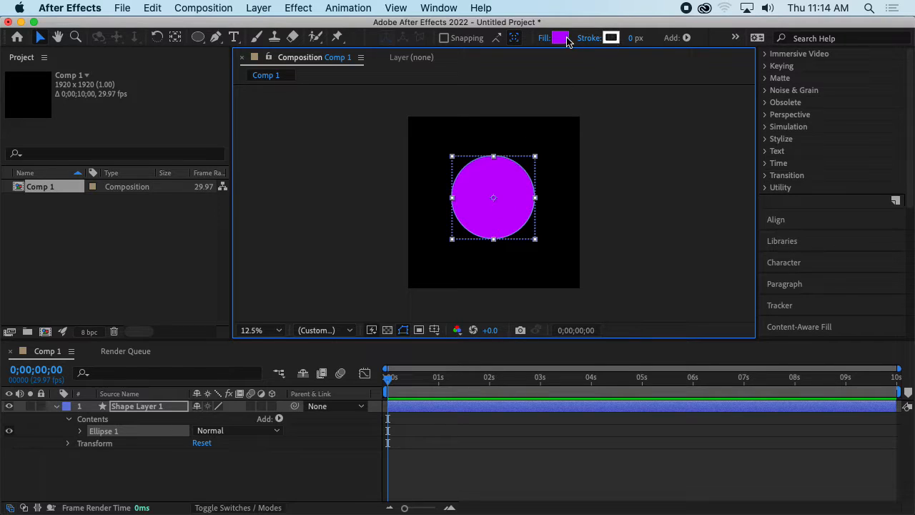
- Change the circle's fill color to white
click(560, 38)
drag(429, 281, 362, 244)
click(676, 264)
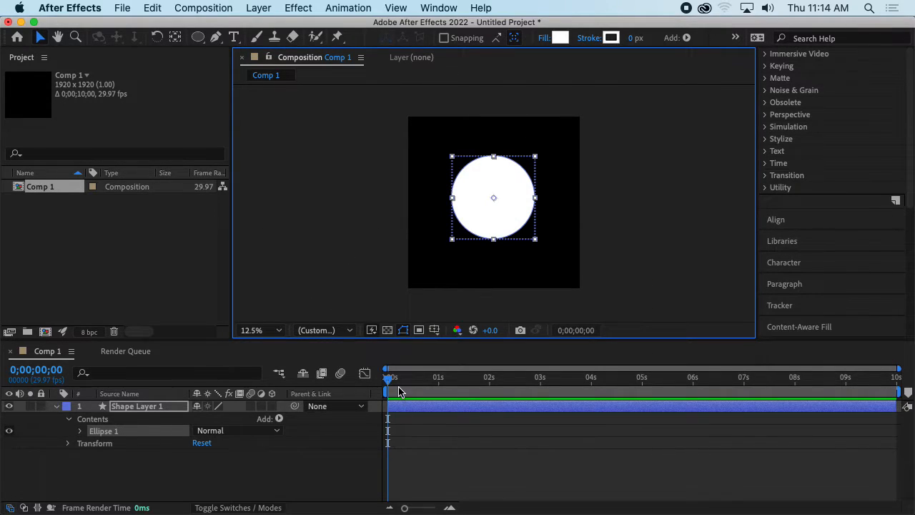
- Add a Position keyframe for the circle's layer at 5 seconds
drag(389, 384, 643, 390)
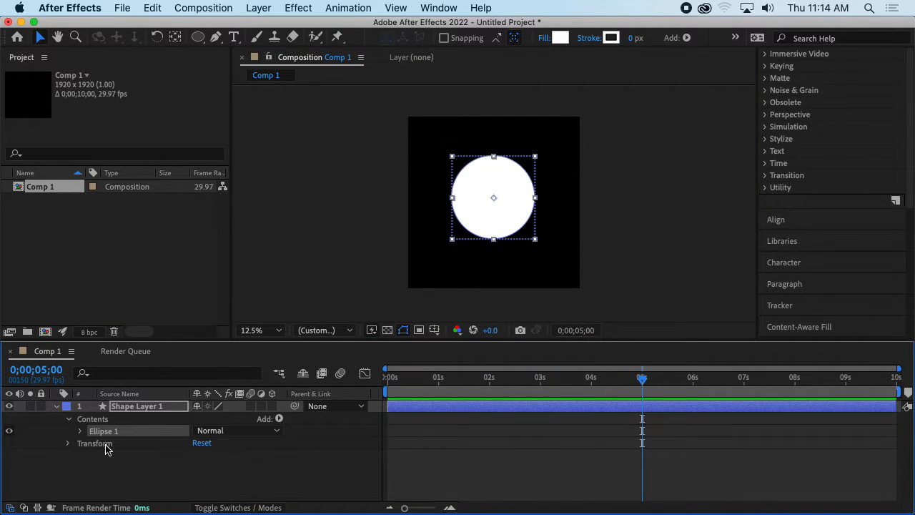
key(p)
click(92, 419)
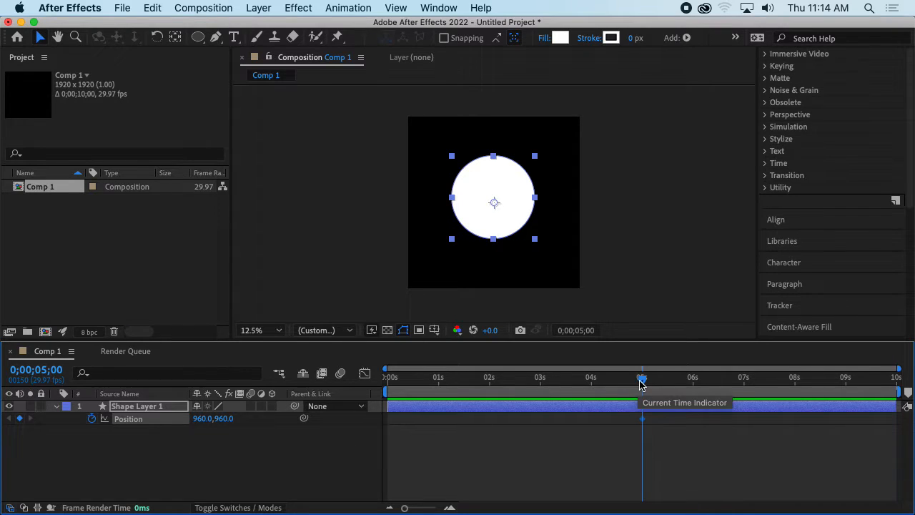
- At 0 seconds, move the circle beyond the frame's left edge to position -1168, 960, and preview the motion
drag(641, 380, 368, 389)
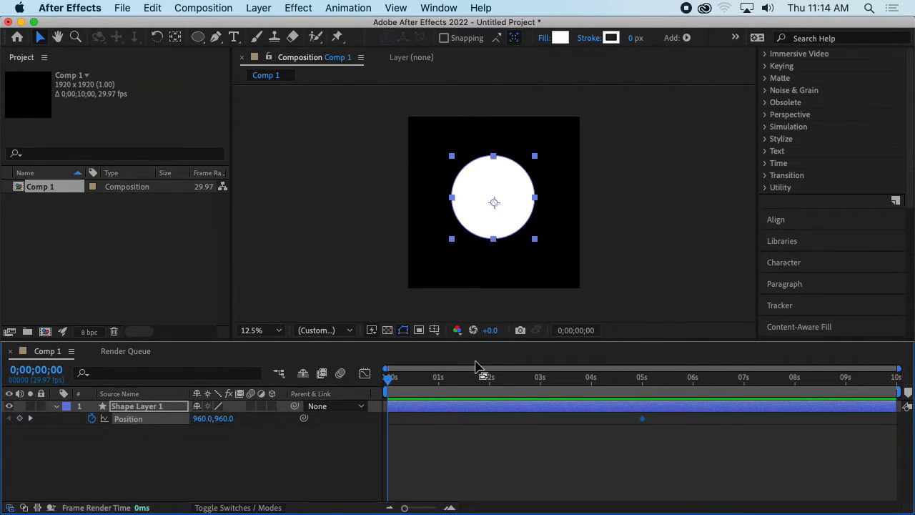
click(438, 207)
click(491, 206)
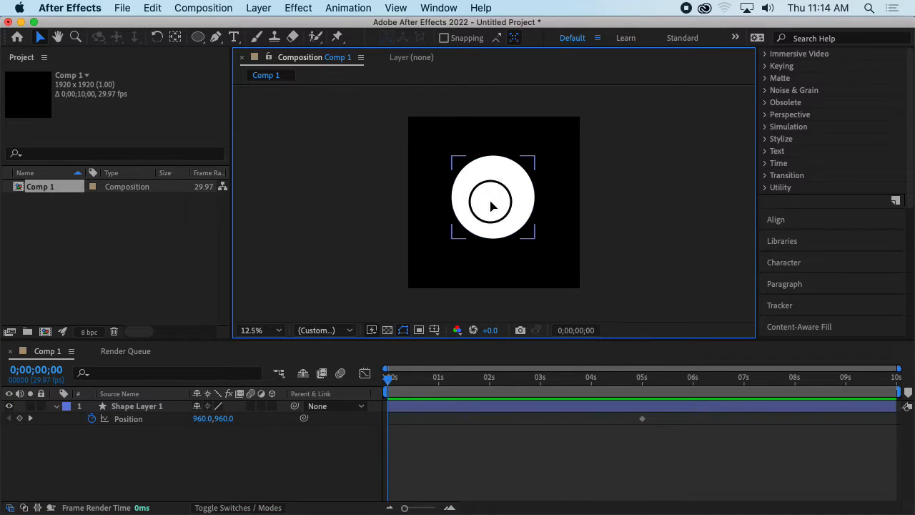
drag(496, 207, 306, 222)
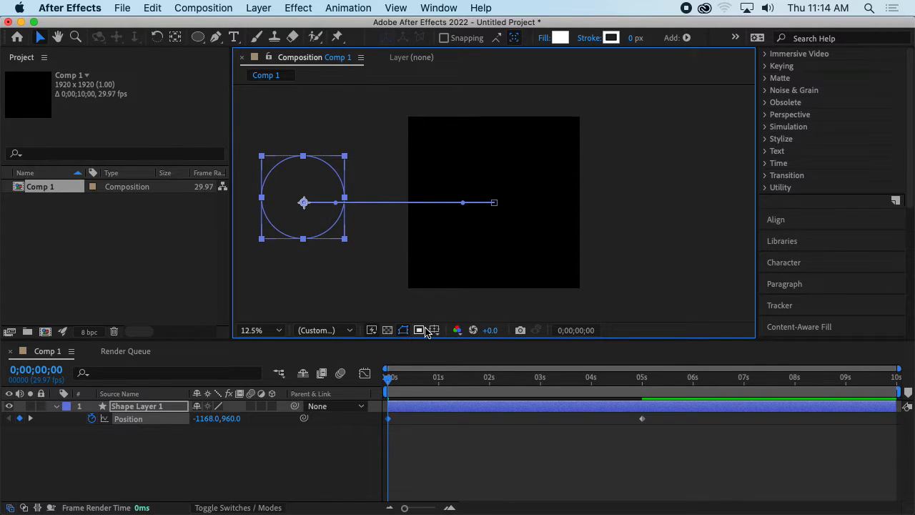
key(space)
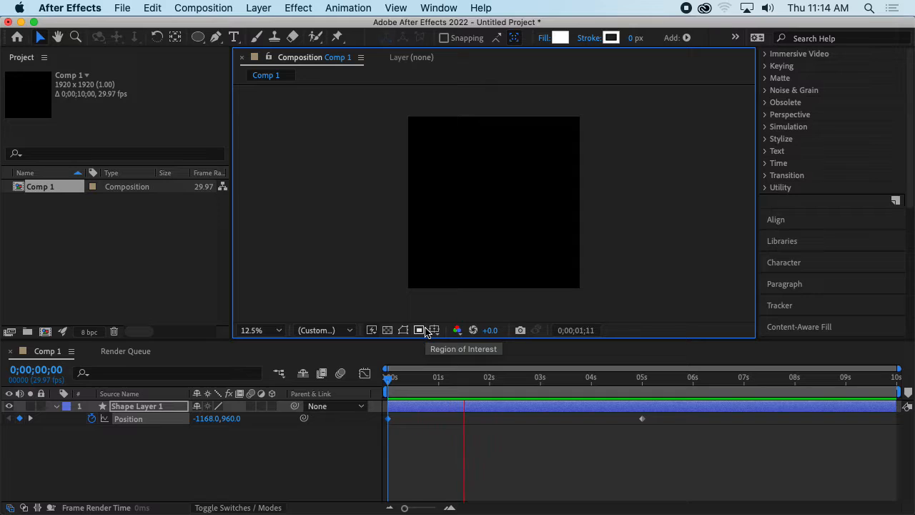
key(space)
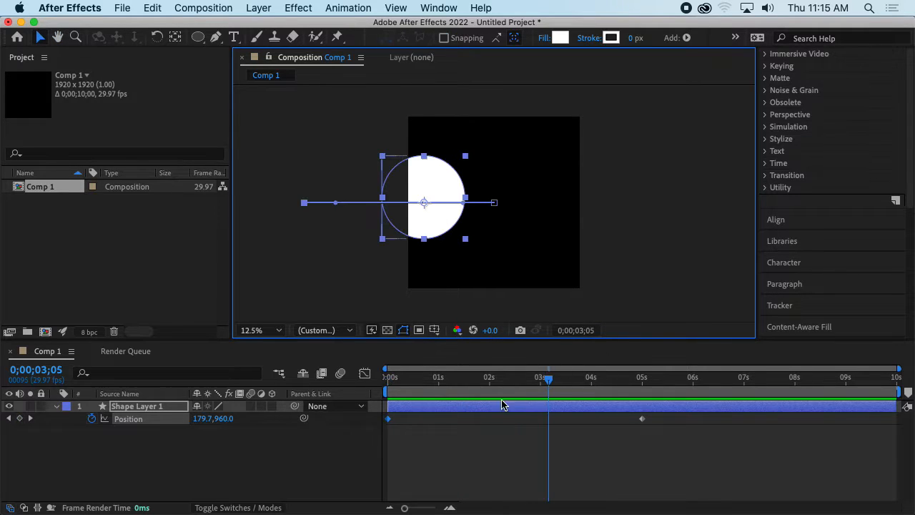
- Move the circle's starting keyframe closer to the frame's left edge, to position -488, 960, and return to 0 seconds
click(312, 205)
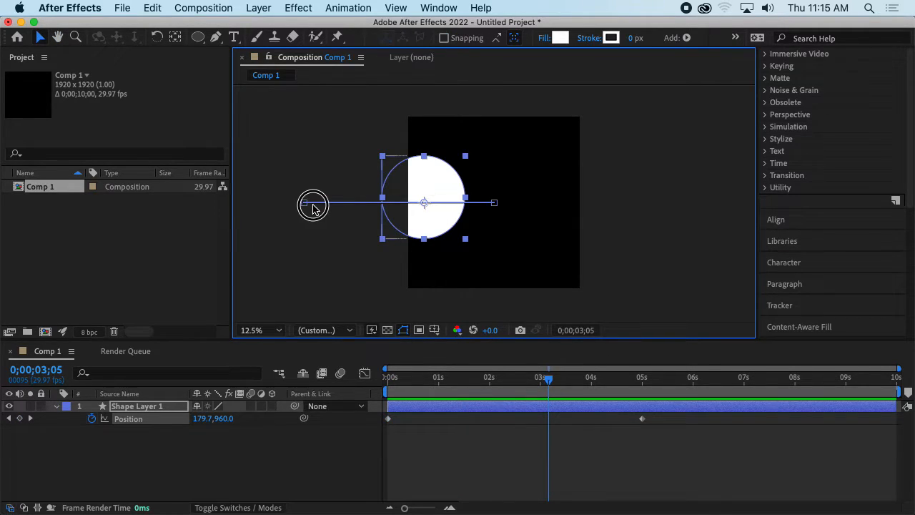
drag(312, 206, 367, 205)
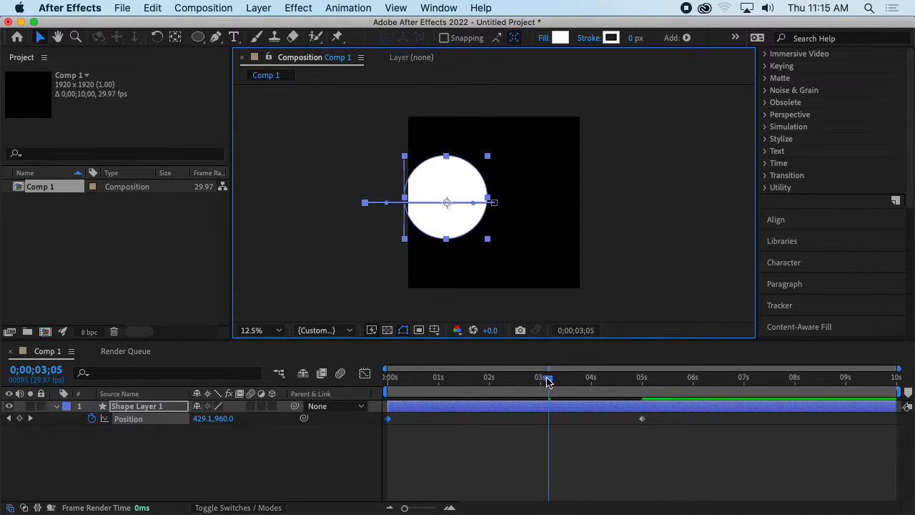
drag(548, 379, 349, 393)
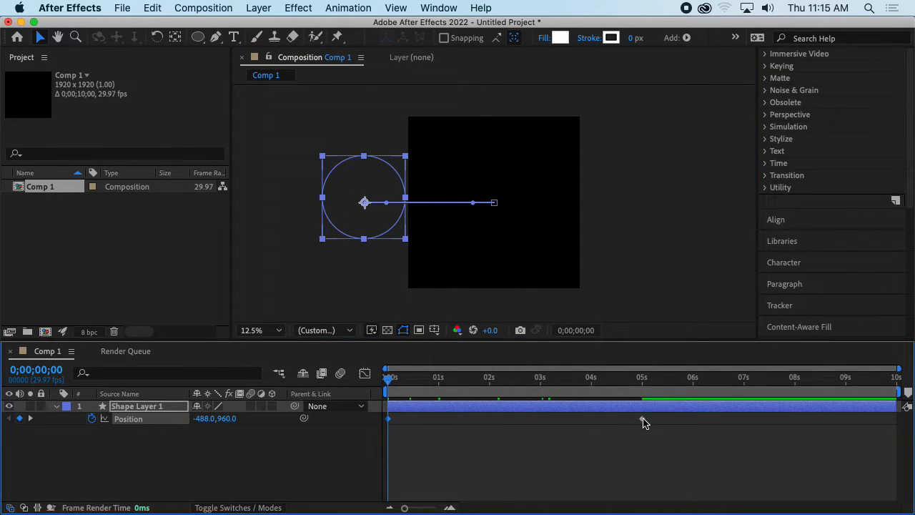
- Move the second Position keyframe to about 2 seconds, preview the faster motion and return to 0 seconds
drag(642, 418, 491, 420)
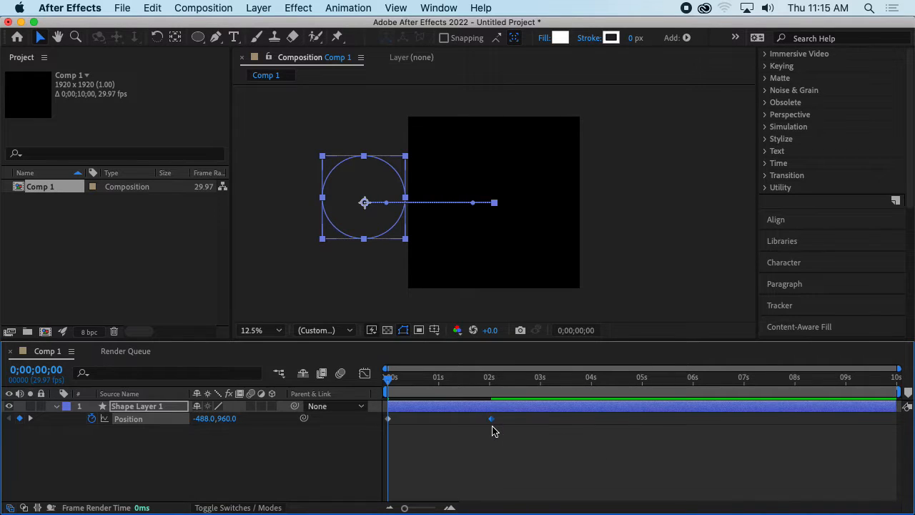
key(space)
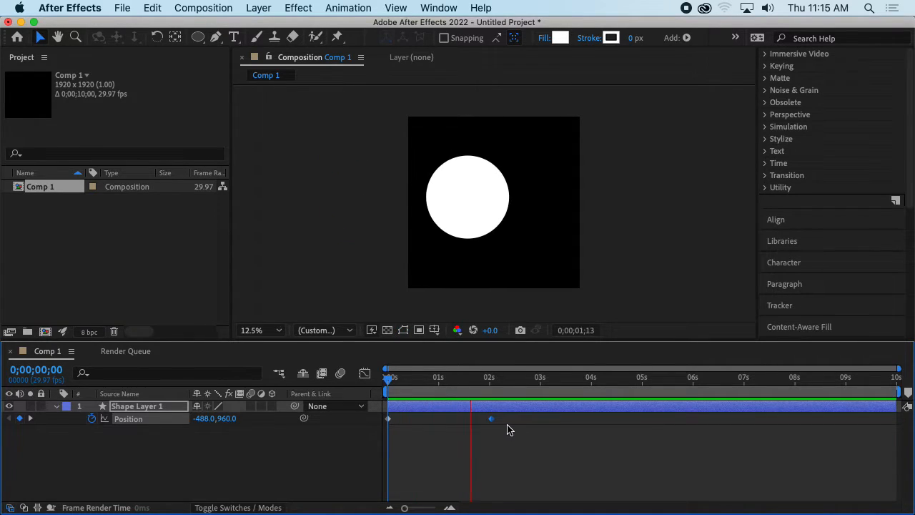
key(space)
drag(496, 380, 384, 391)
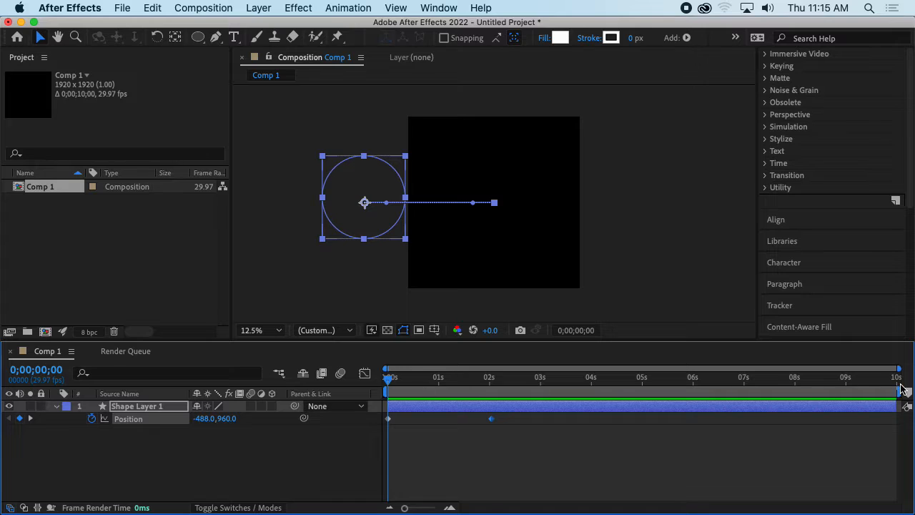
- Shorten the work area to end at about 2.5 seconds, narrow the visible time range and preview the animation
drag(904, 391, 514, 392)
drag(899, 369, 644, 383)
key(space)
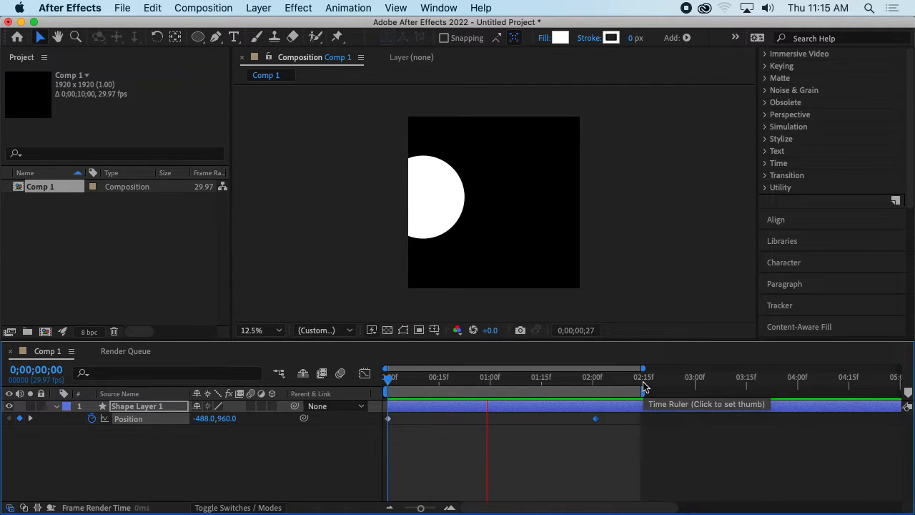
- Stop the preview and return the playhead to 0 seconds
key(space)
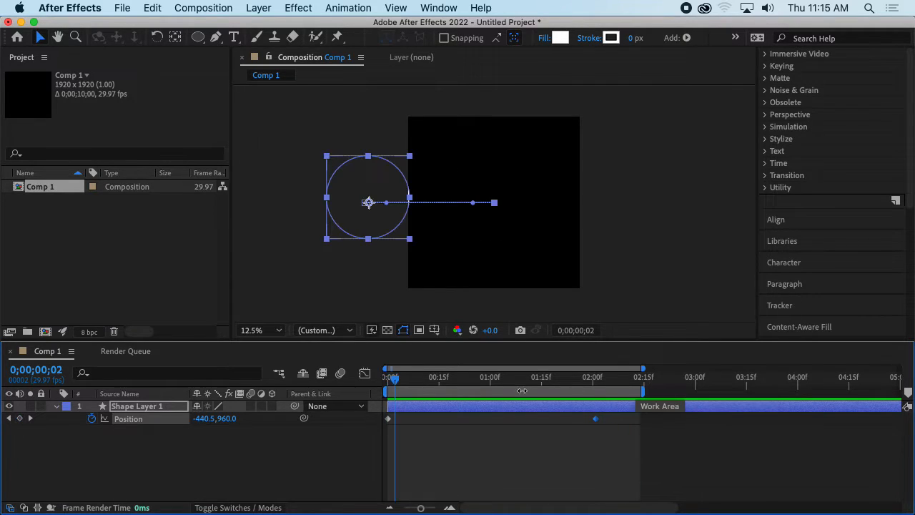
click(399, 385)
drag(399, 385, 372, 385)
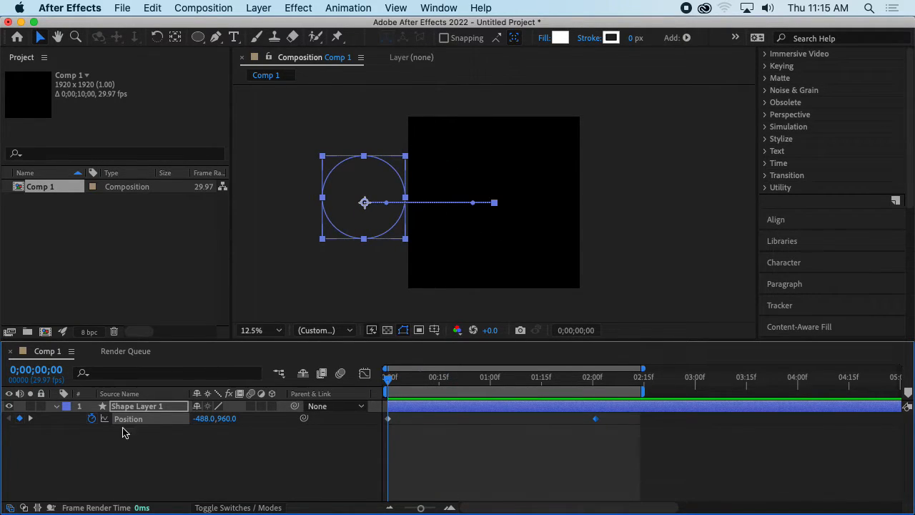
- Collapse the circle layer's properties and duplicate the layer twice to have three identical animated shape layers
click(122, 430)
click(57, 406)
click(146, 409)
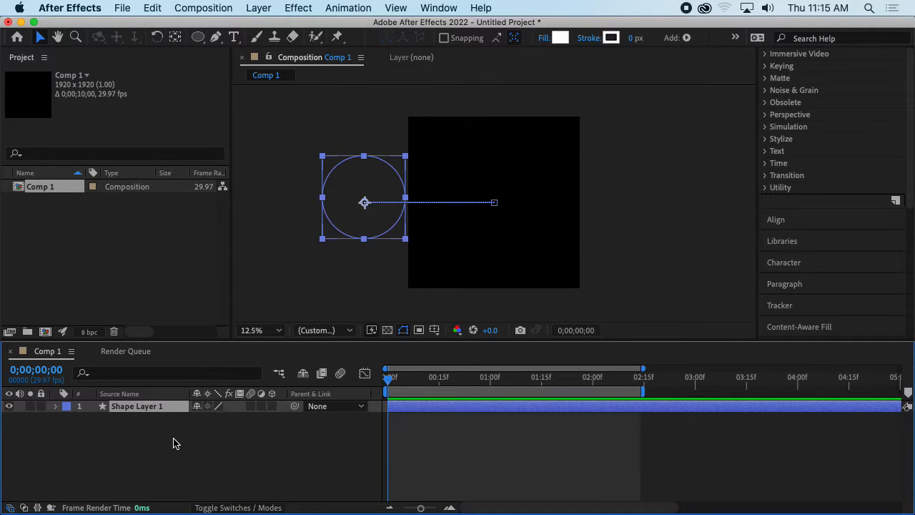
key(super+d)
key(super+d)
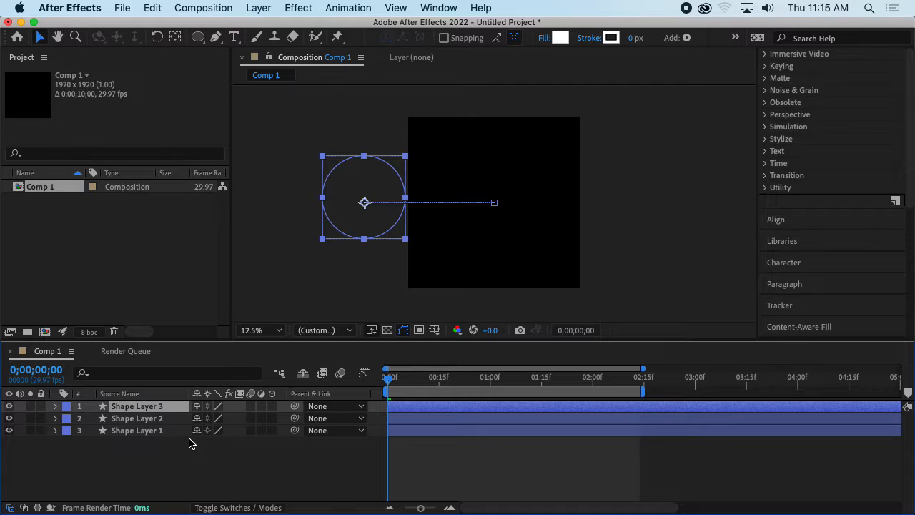
click(468, 475)
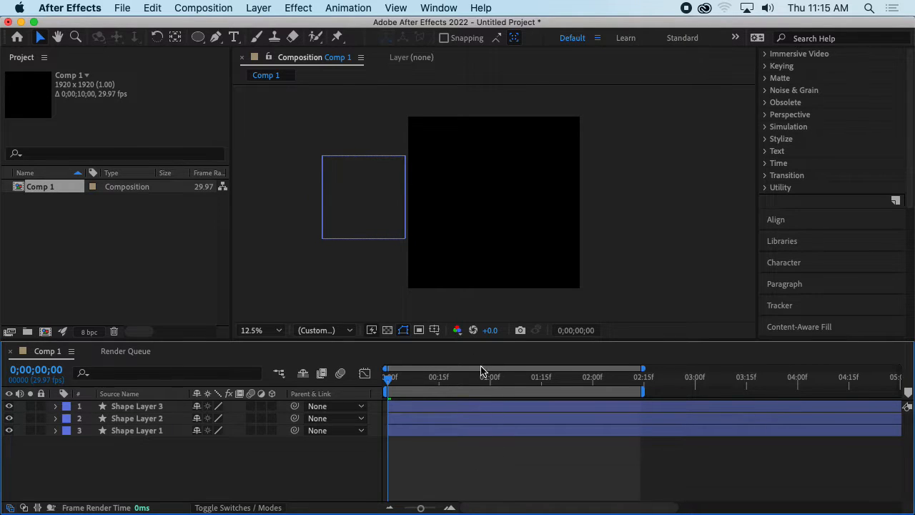
- Select all three shape layers, search the effects for "chr" and clear the search
click(469, 409)
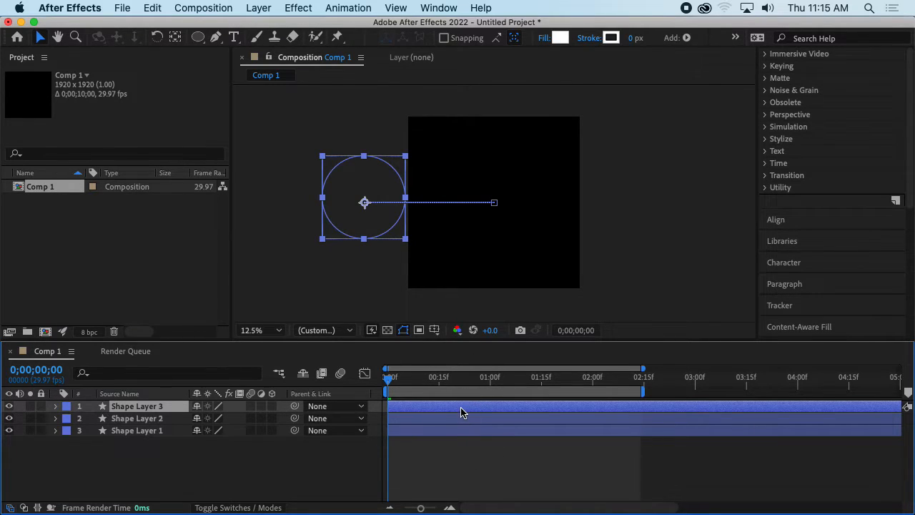
shift+click(457, 419)
shift+click(459, 430)
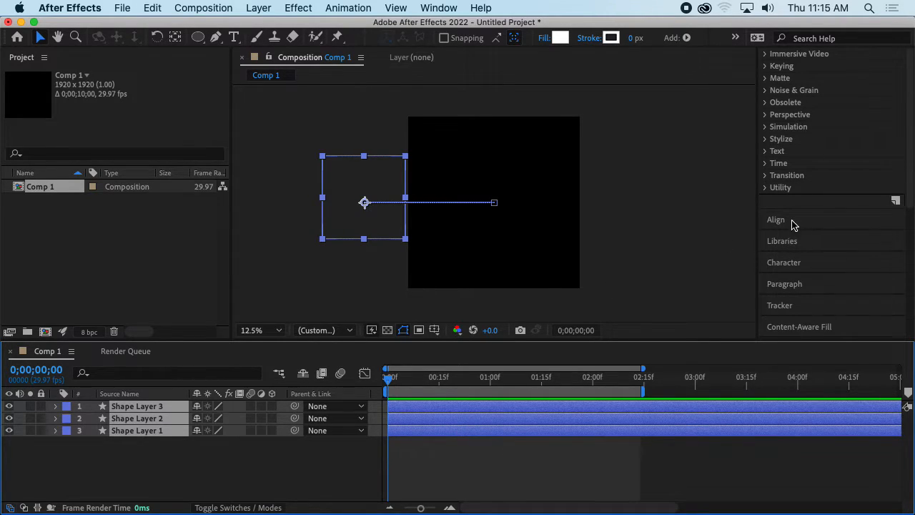
scroll(791, 225, up, 5)
click(810, 140)
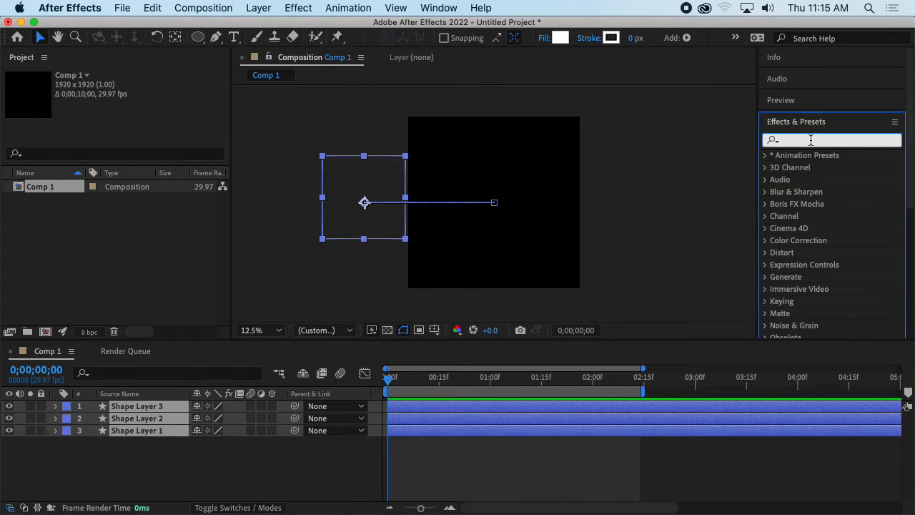
text(chr)
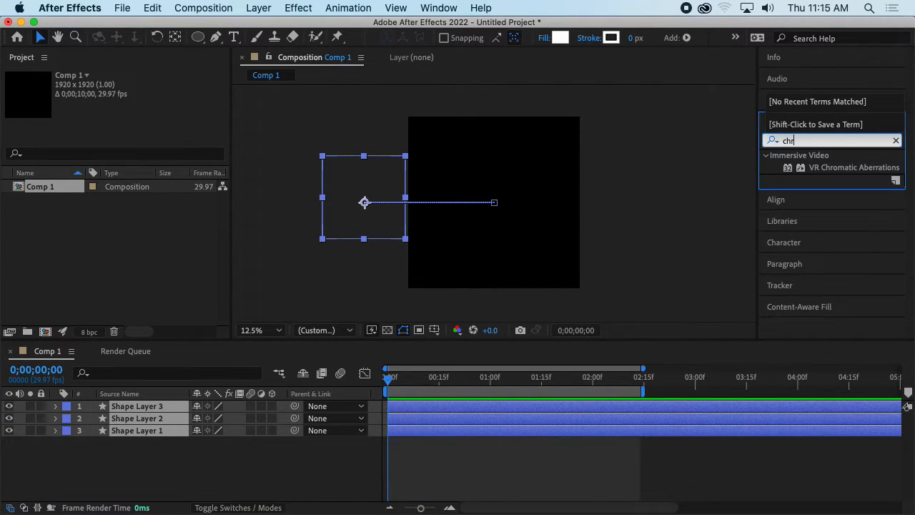
click(895, 140)
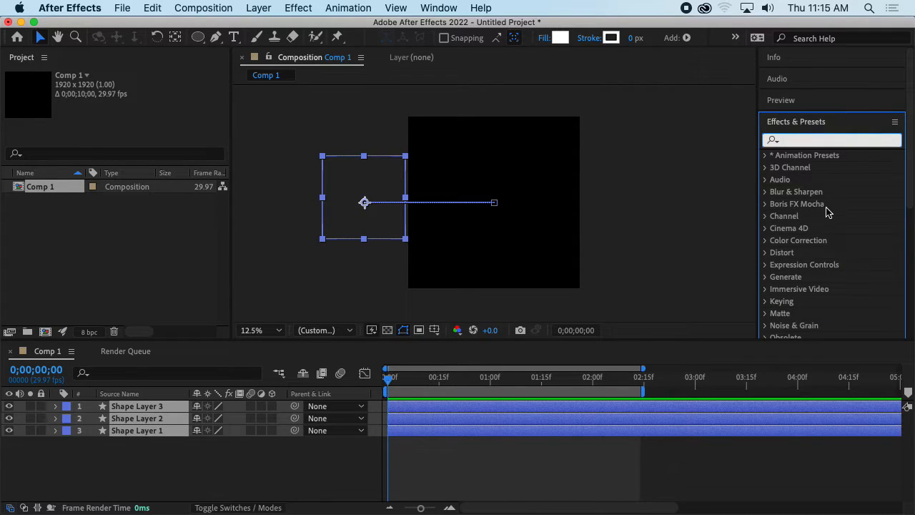
- Expand the Color Correction effects and try to apply Channel Mixer to the three selected layers
click(798, 246)
click(767, 241)
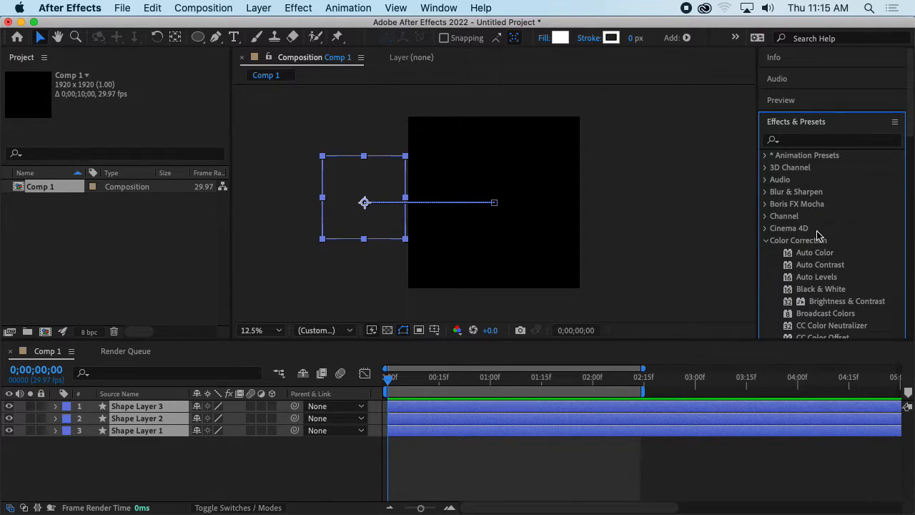
scroll(851, 233, down, 3)
scroll(850, 233, down, 1)
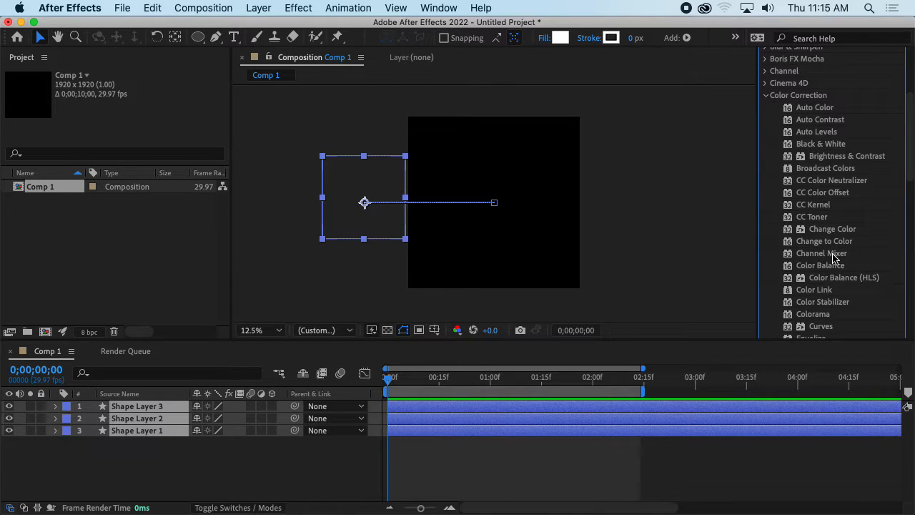
mouse_move(832, 255)
mouse_down()
mouse_move(651, 284)
mouse_move(556, 455)
mouse_move(499, 409)
mouse_move(731, 381)
mouse_move(835, 255)
mouse_up()
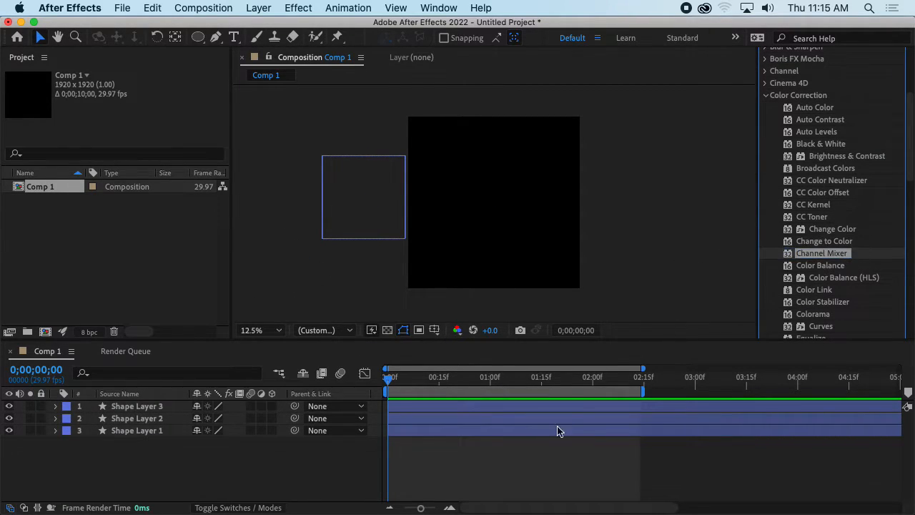
- Reselect all three shape layers and try again to apply Channel Mixer from the effects list
click(499, 409)
click(500, 412)
shift+click(504, 419)
shift+click(515, 431)
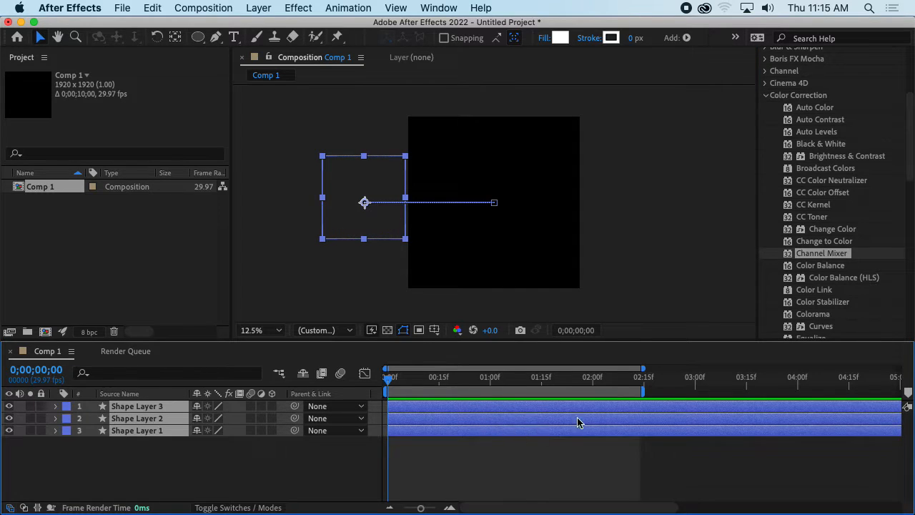
mouse_move(818, 254)
mouse_down()
mouse_move(653, 323)
mouse_move(515, 429)
mouse_move(521, 408)
mouse_move(829, 259)
mouse_up()
click(510, 435)
- Apply the Color Correction effect Channel Mixer to all three shape layers and deselect them
click(514, 412)
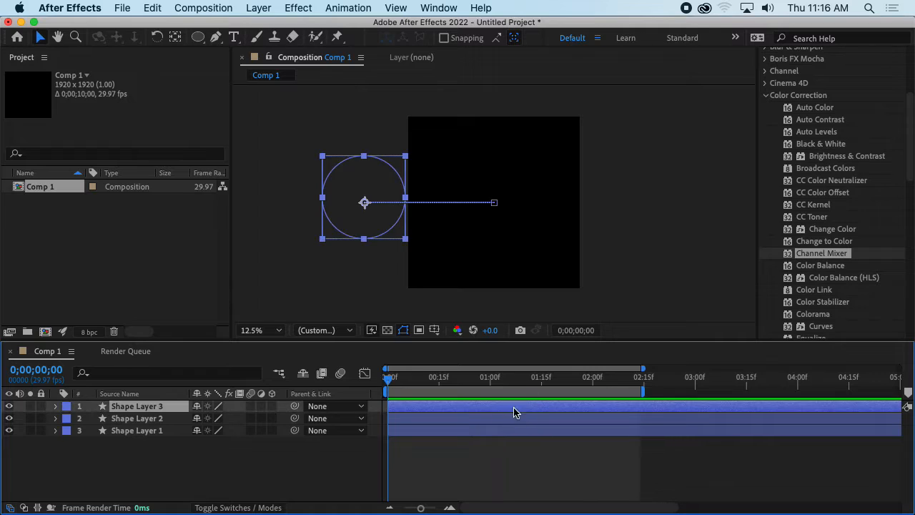
shift+click(511, 419)
shift+click(510, 434)
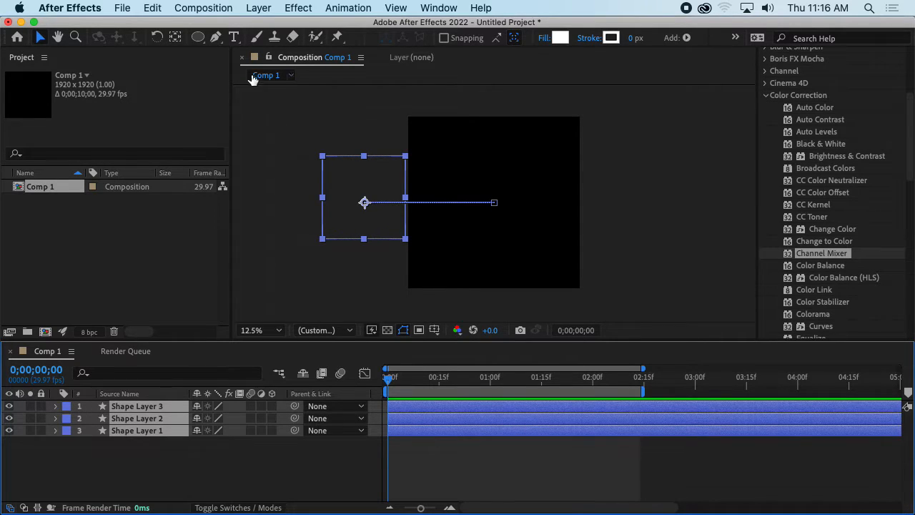
click(298, 7)
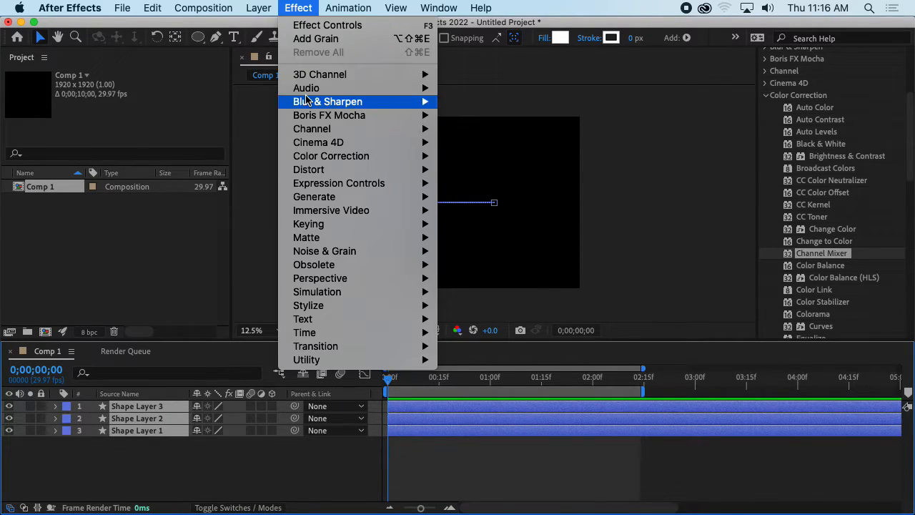
mouse_move(331, 156)
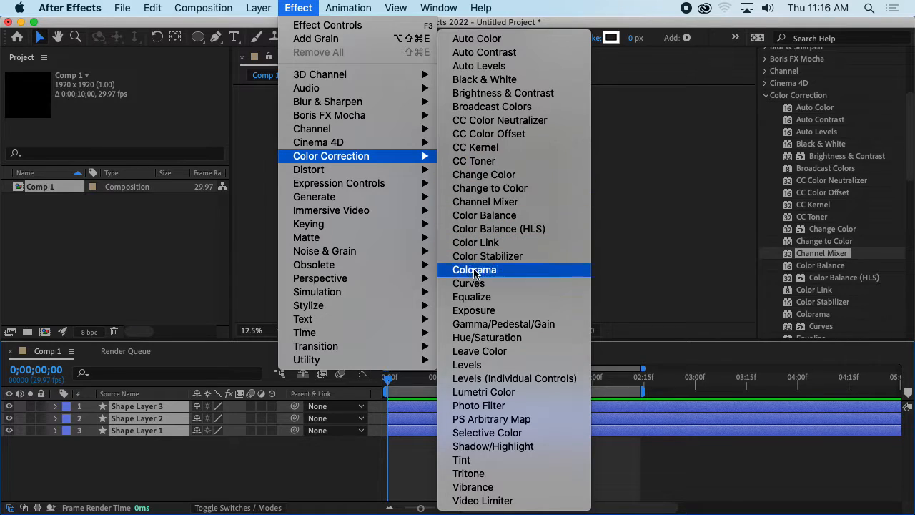
click(518, 203)
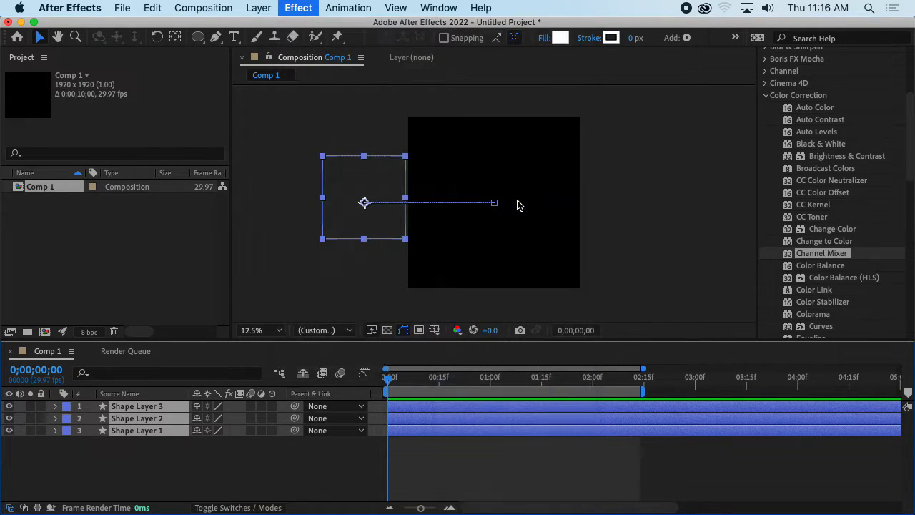
click(466, 453)
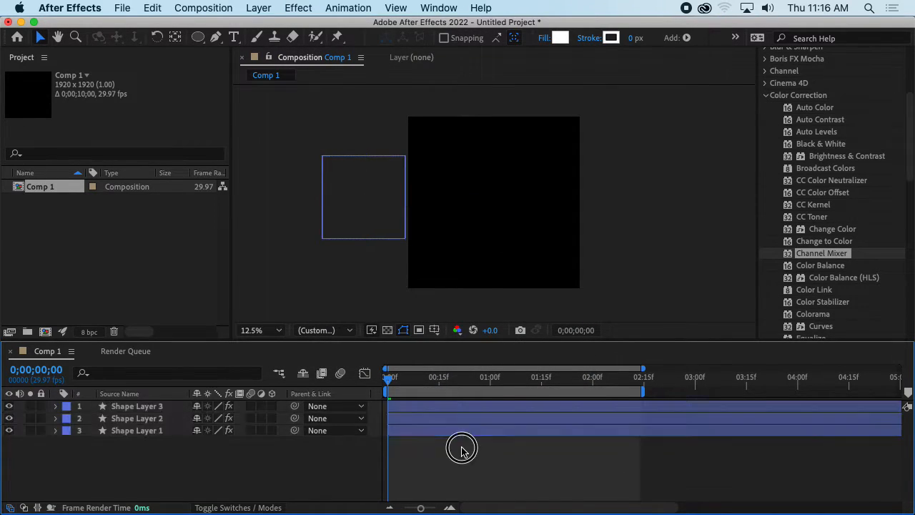
- Display the effect controls of Shape Layer 3
click(448, 407)
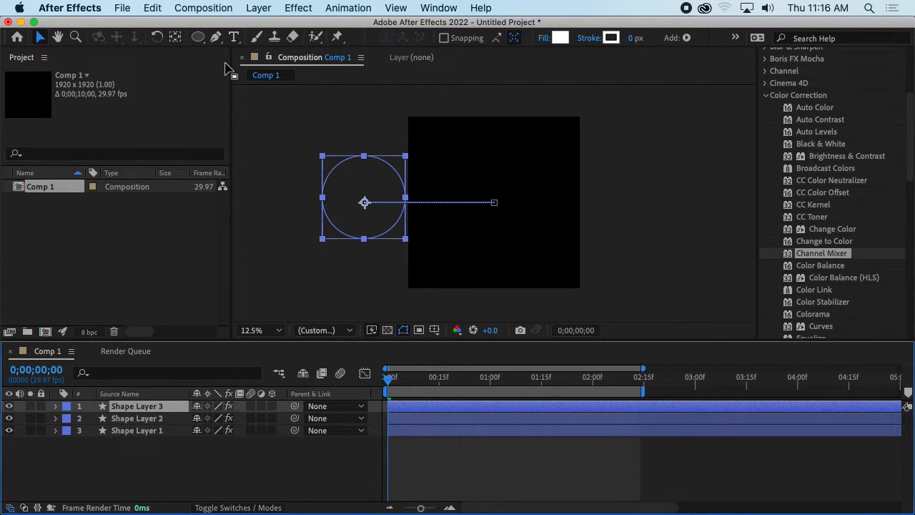
click(427, 7)
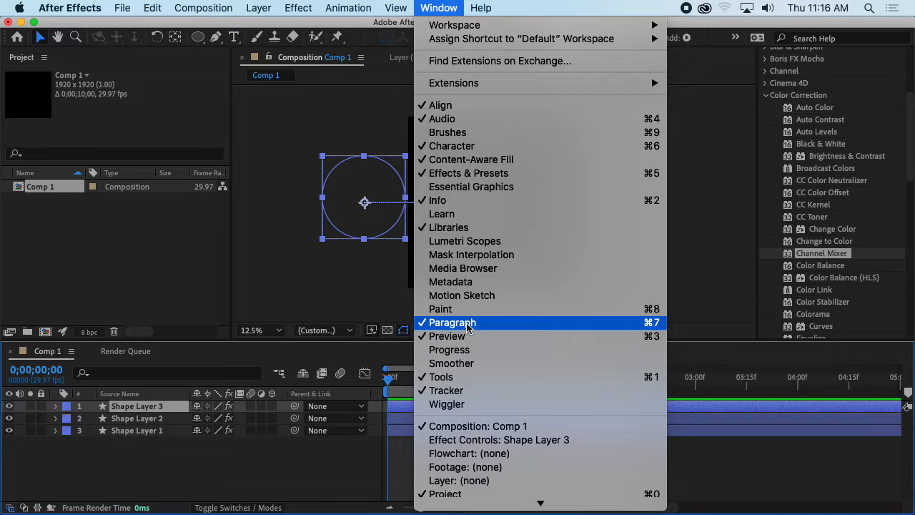
scroll(493, 408, down, 1)
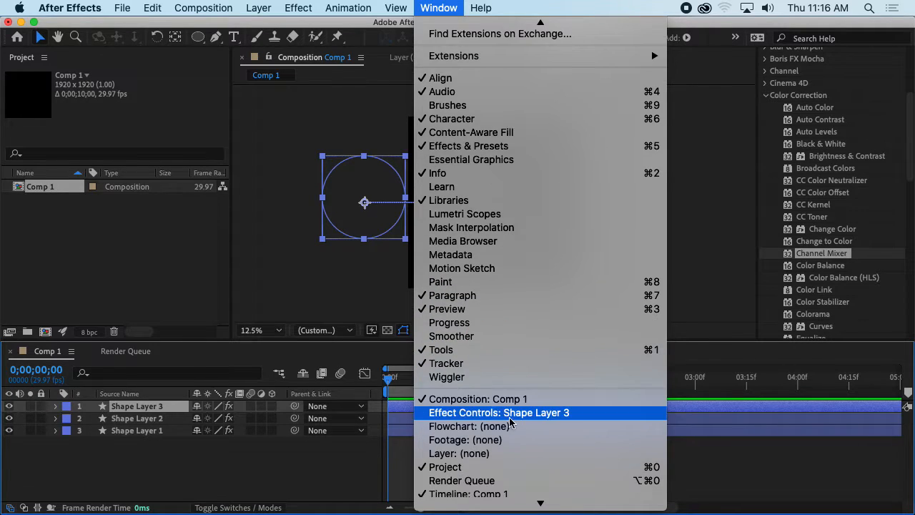
click(490, 415)
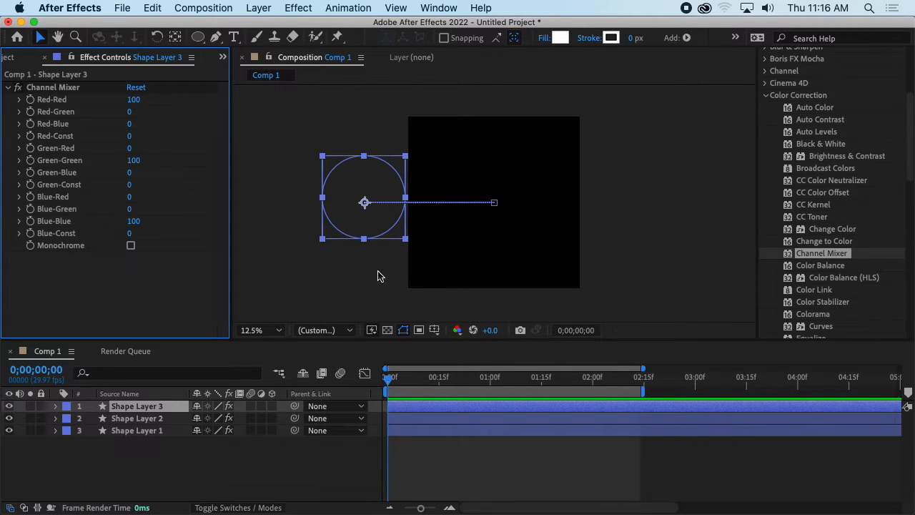
- Move the playhead to 0;00;01;14 and leave Shape Layer 3's parent set to None
drag(446, 381, 537, 382)
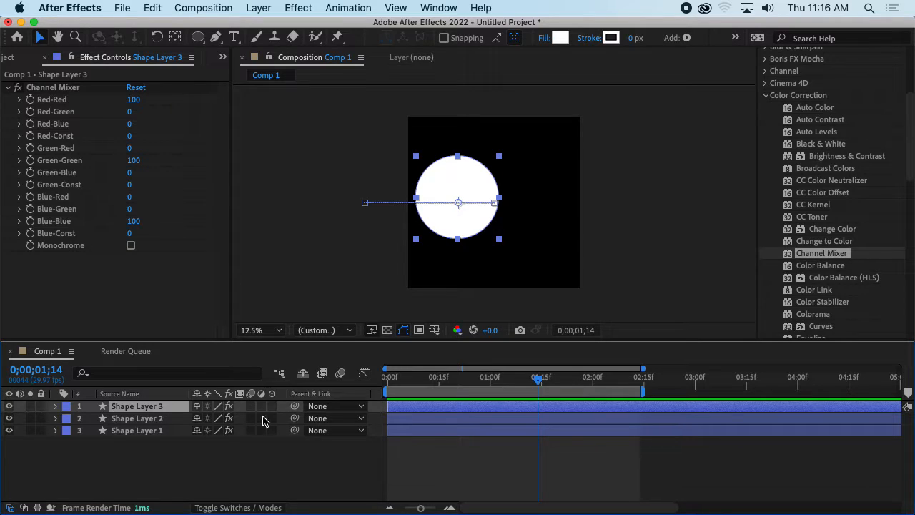
click(353, 409)
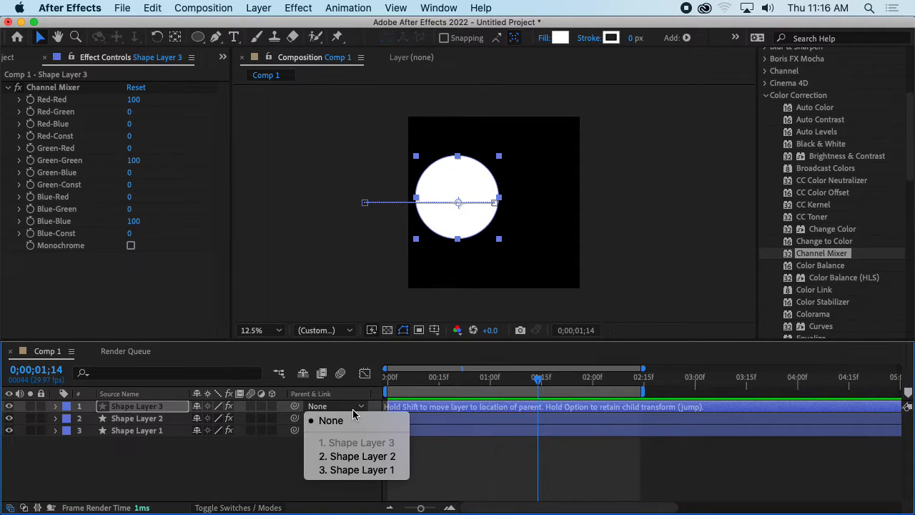
click(353, 415)
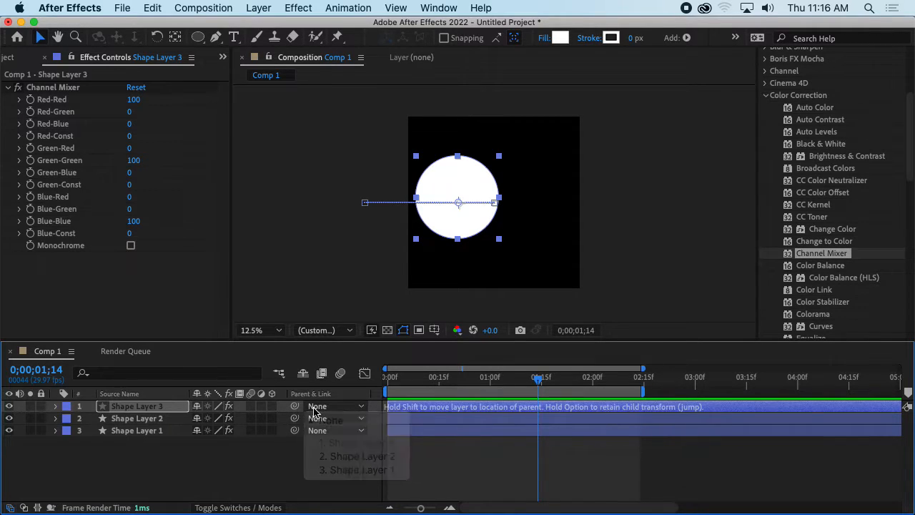
click(226, 406)
click(226, 407)
click(240, 399)
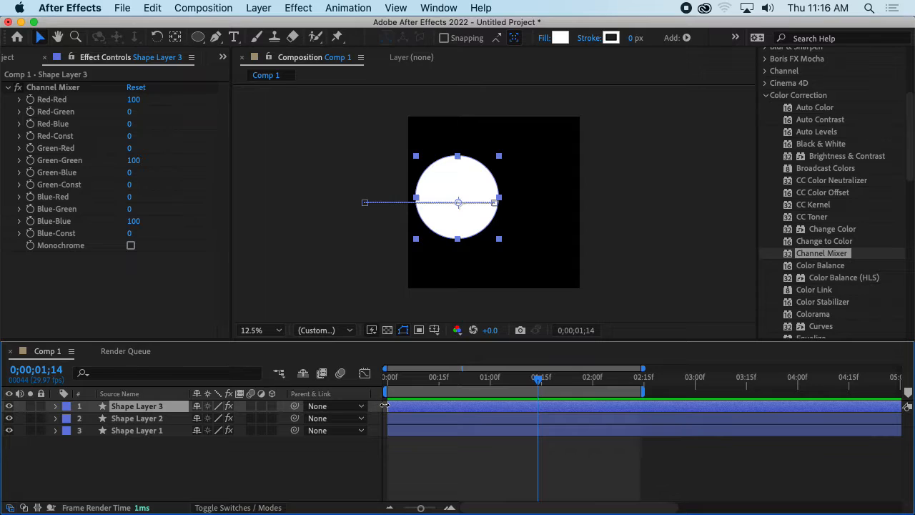
click(458, 410)
click(419, 406)
click(242, 398)
click(273, 399)
click(212, 407)
click(198, 408)
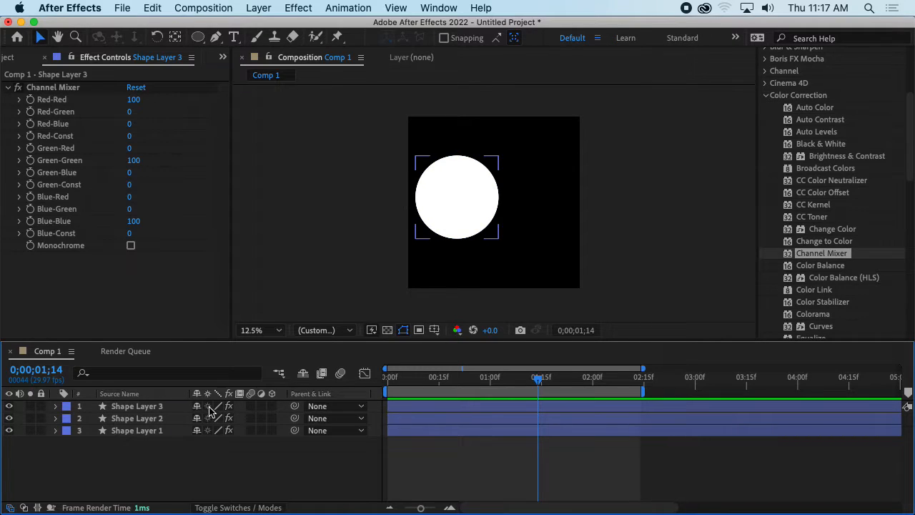
click(227, 405)
click(251, 406)
click(251, 406)
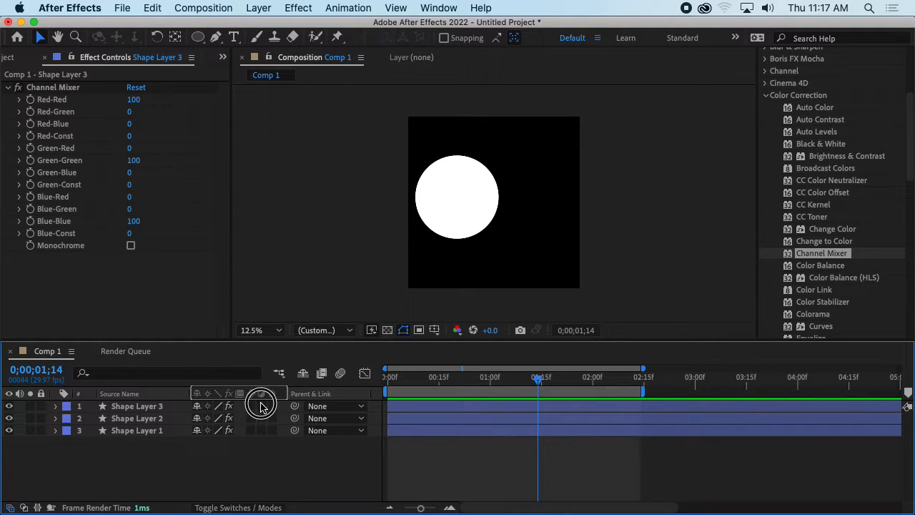
- Show the Modes column for the layers in the timeline and select Shape Layer 3
right_click(263, 400)
mouse_move(289, 448)
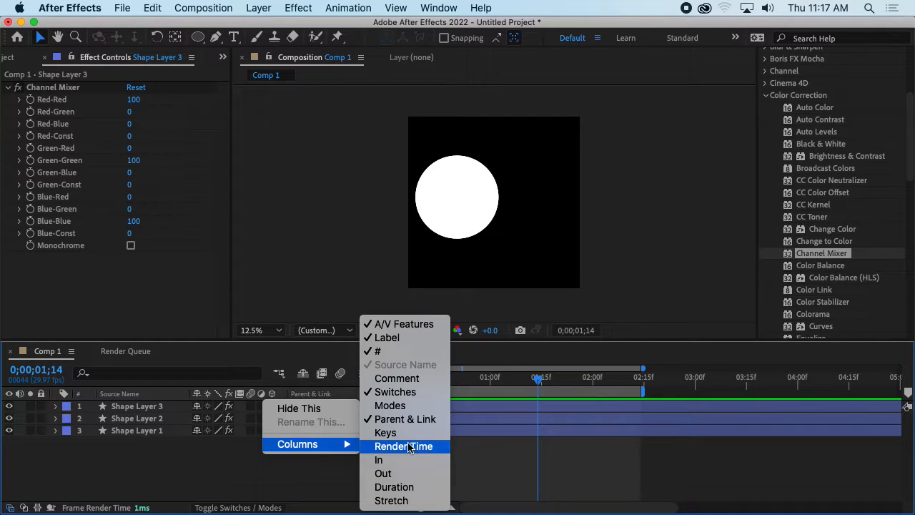
click(411, 405)
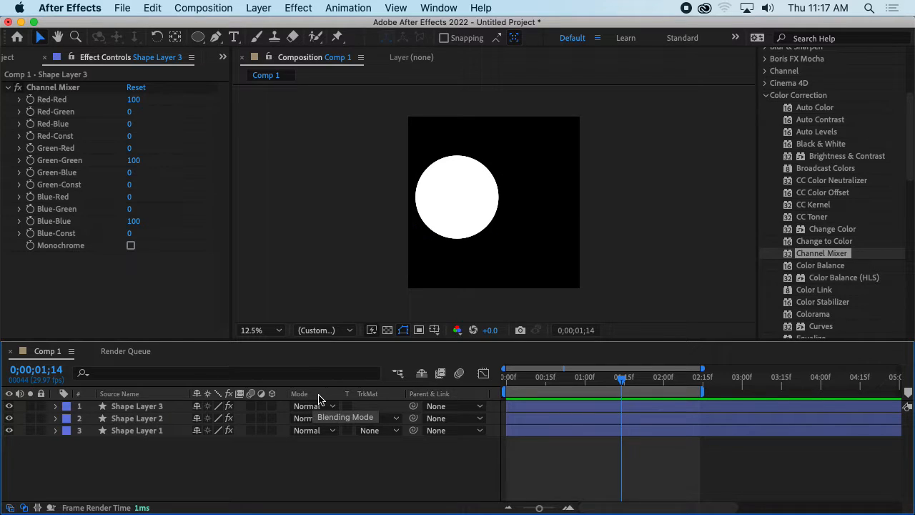
right_click(261, 393)
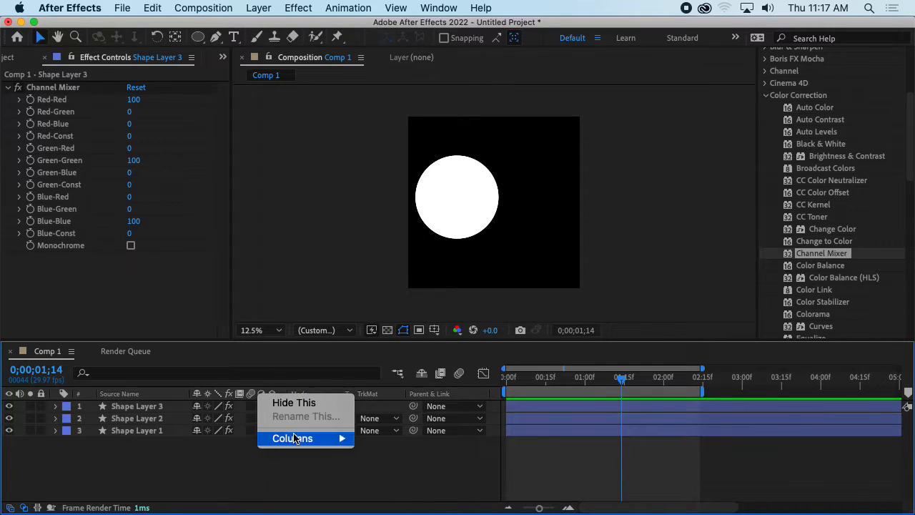
mouse_move(303, 438)
click(337, 463)
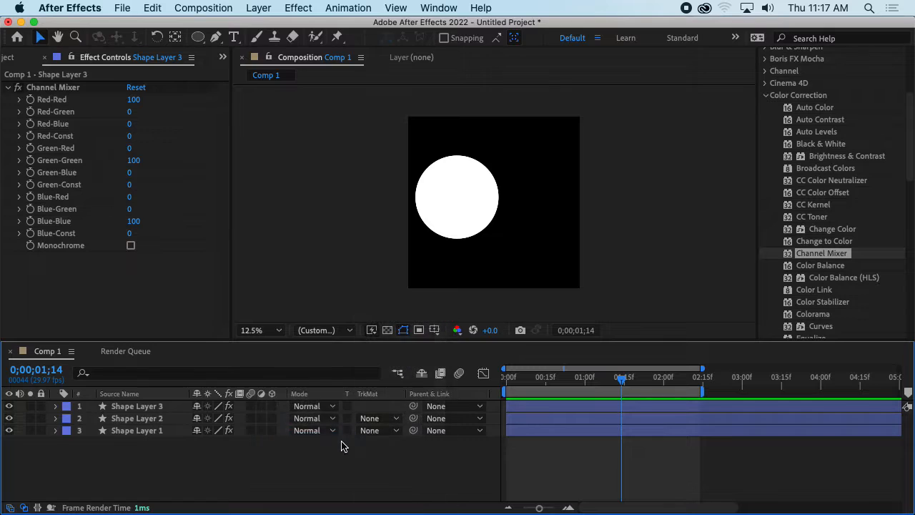
click(507, 452)
click(523, 407)
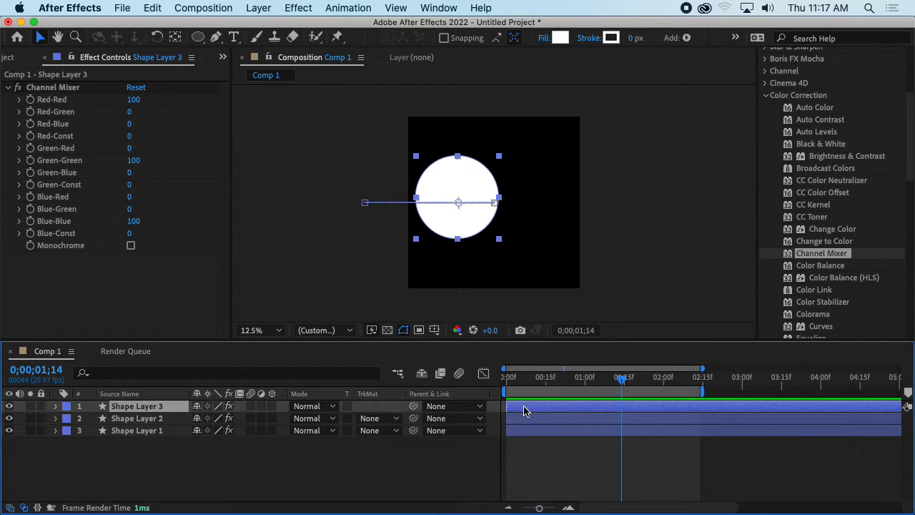
- Set the blending mode of all three shape layers to Add and deselect them
shift+click(526, 417)
shift+click(526, 432)
click(307, 406)
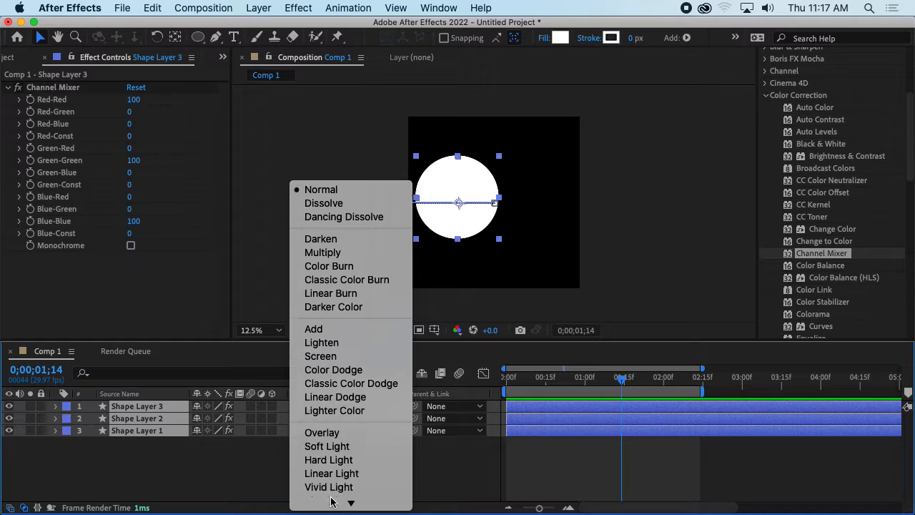
click(311, 328)
click(362, 475)
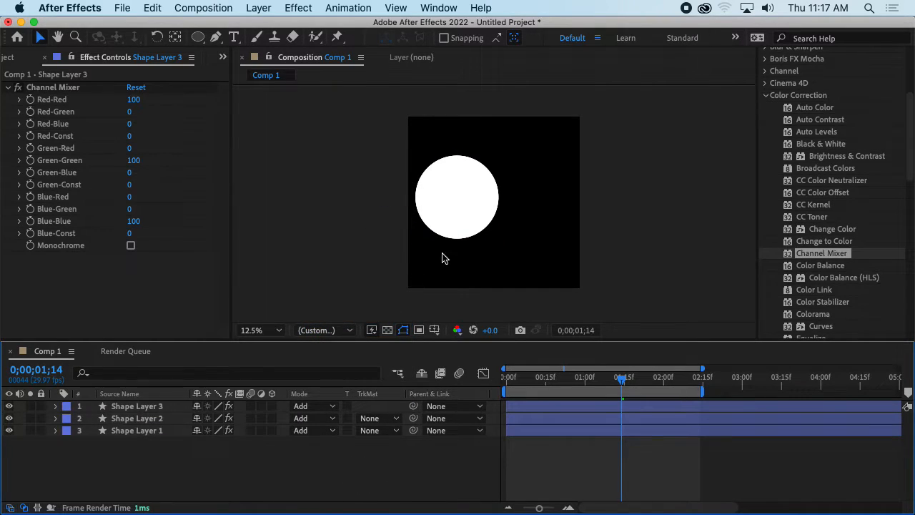
- Set Green-Green and Blue-Blue to 0 in Shape Layer 3's Channel Mixer
click(593, 406)
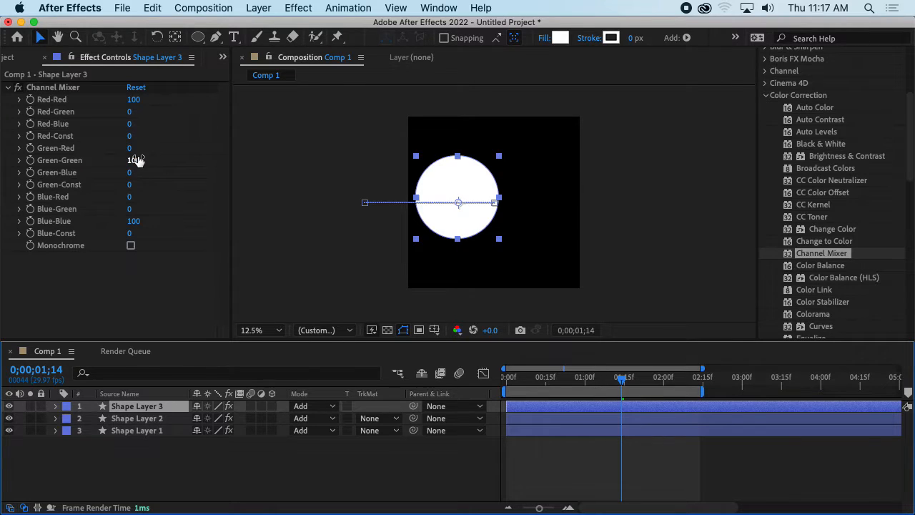
mouse_move(133, 160)
mouse_down()
mouse_move(50, 154)
mouse_move(118, 174)
mouse_move(127, 161)
mouse_up()
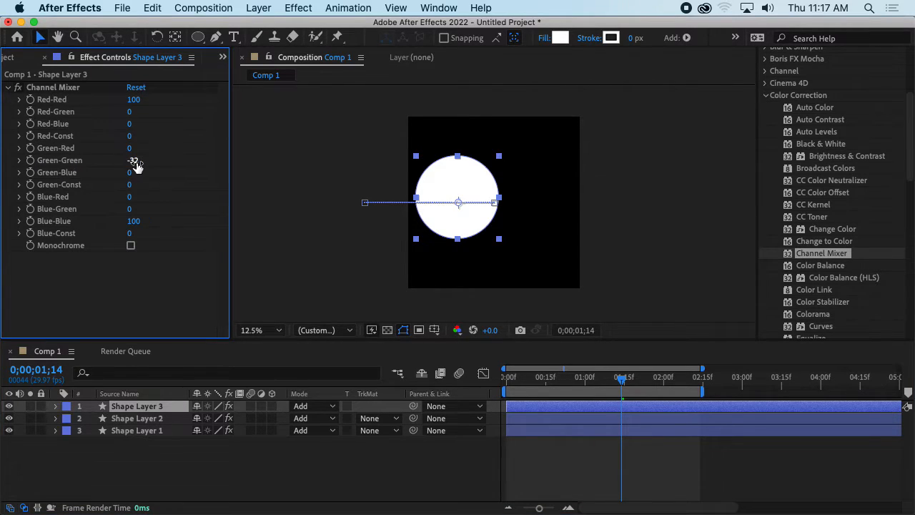
click(137, 165)
text(0)
key(Return)
click(136, 220)
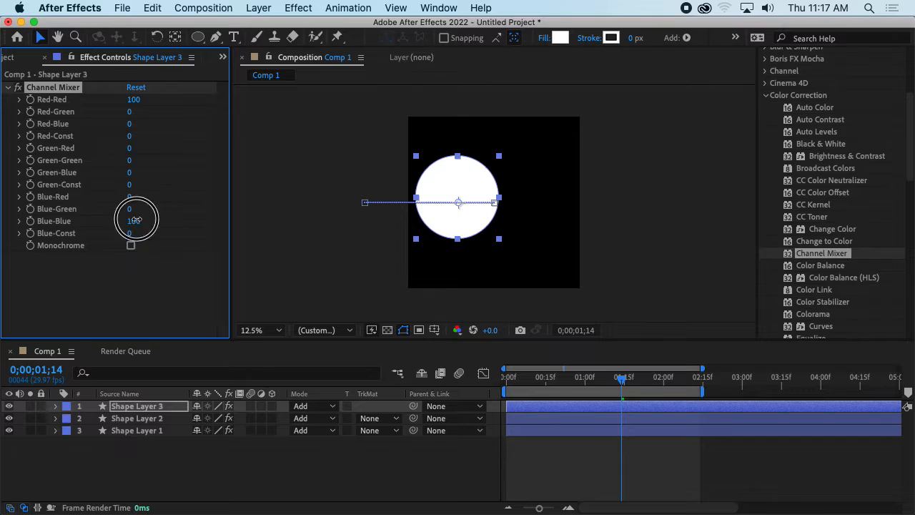
text(0)
key(Return)
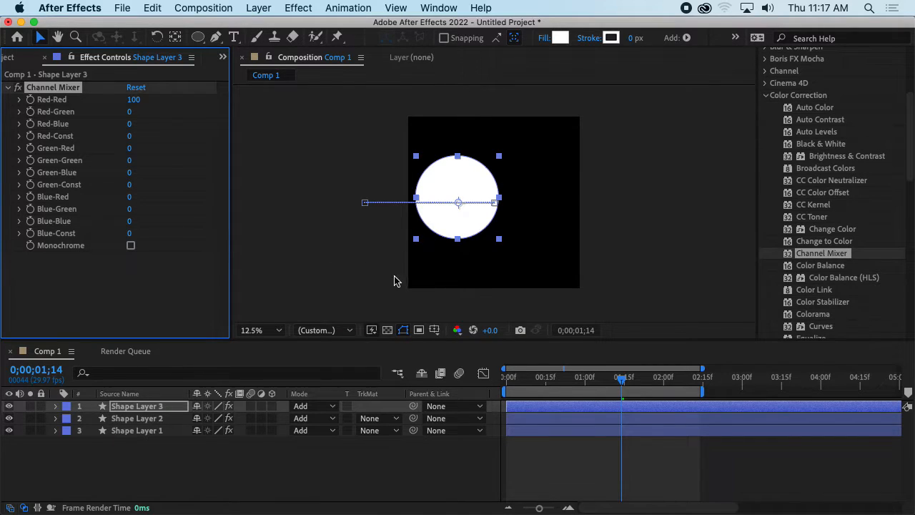
- Set Red-Red and Blue-Blue to 0 in Shape Layer 2's Channel Mixer
click(555, 419)
click(133, 100)
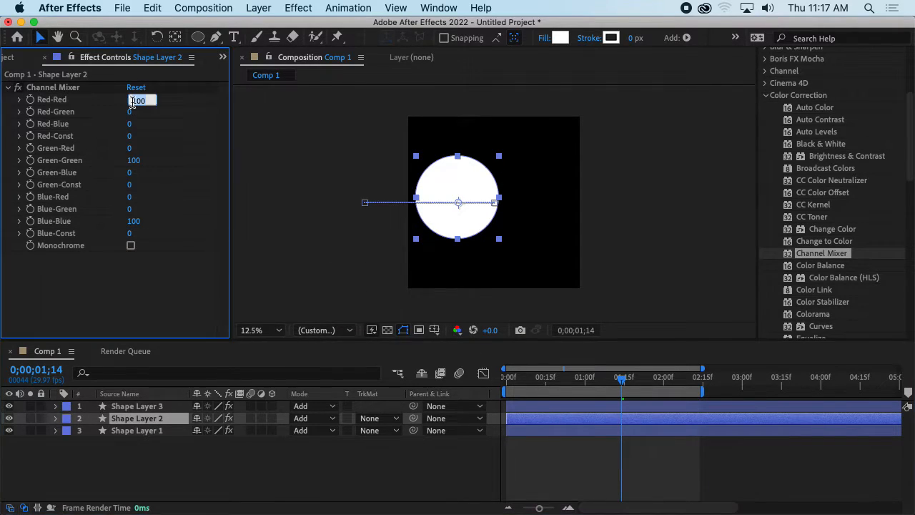
key(Return)
click(136, 160)
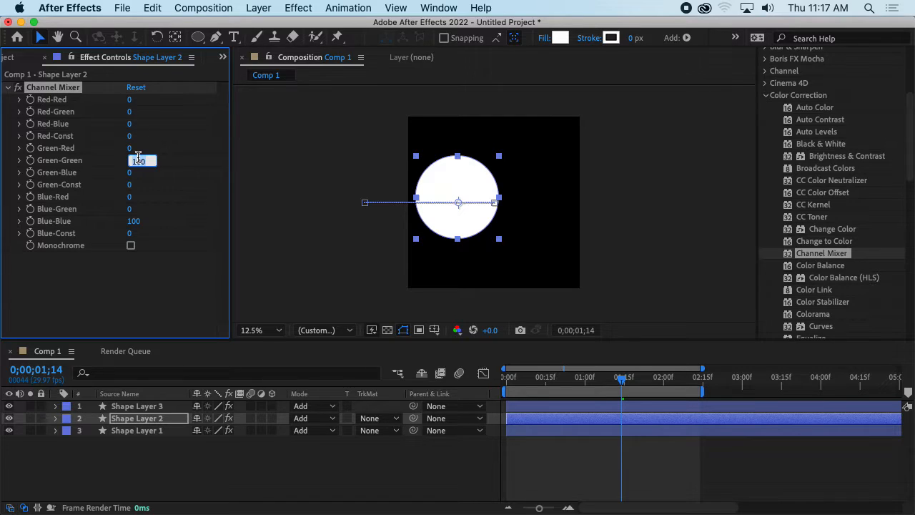
click(134, 222)
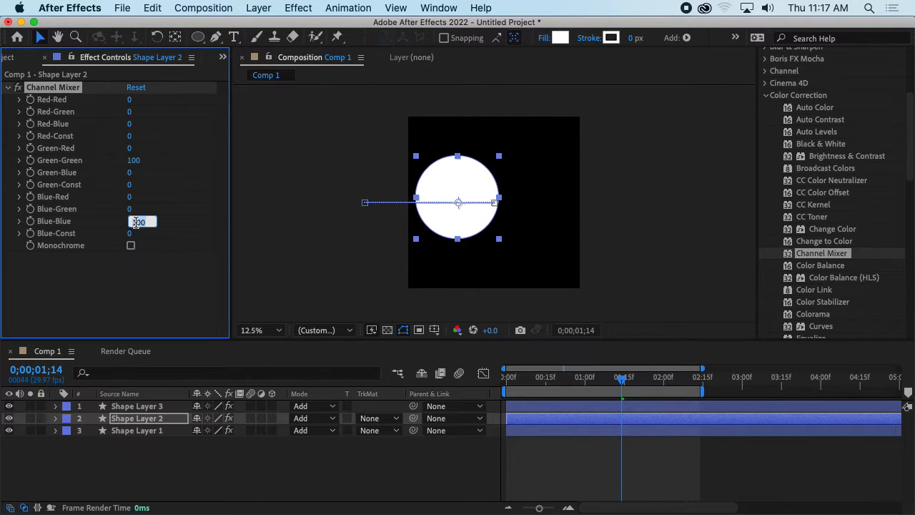
text(0)
key(Return)
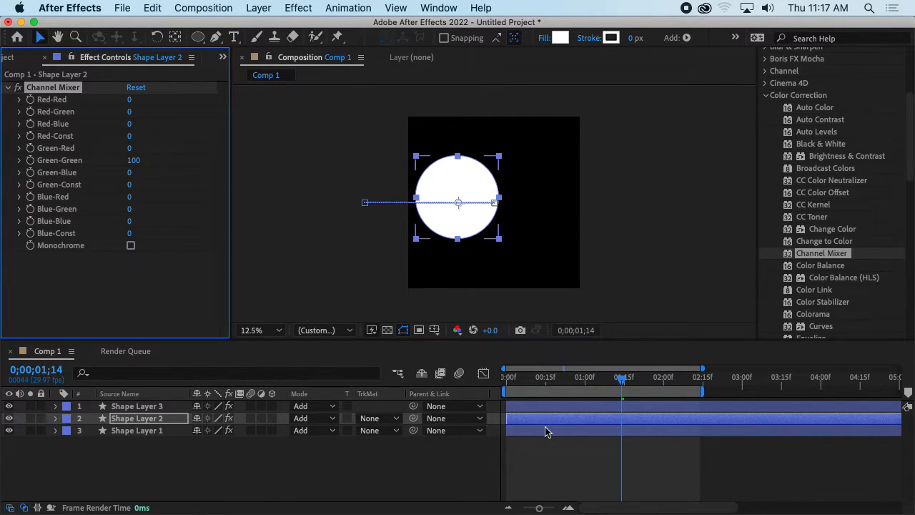
- Set Red-Red and Green-Green to 0 in Shape Layer 1's Channel Mixer
click(547, 430)
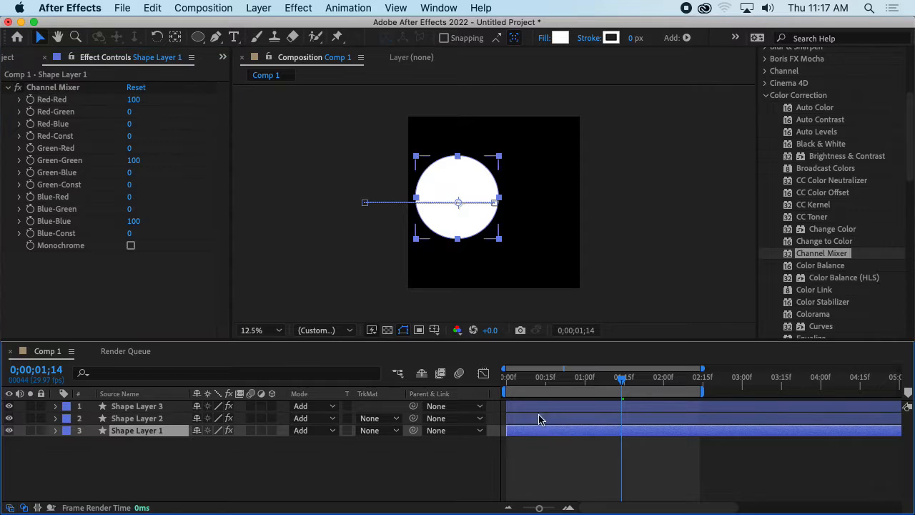
click(134, 100)
key(Return)
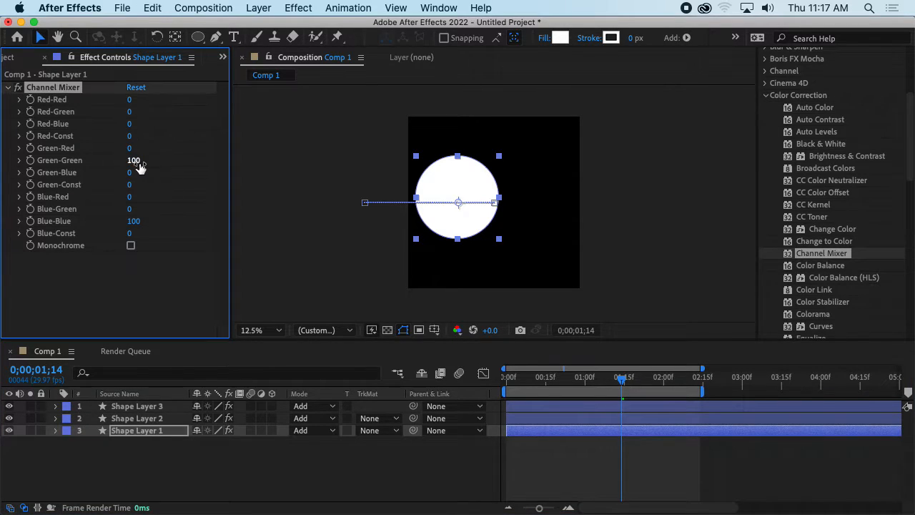
click(139, 162)
text(0)
key(Return)
- Offset Shape Layer 1 to start at about 0;00;00;07 and Shape Layer 2 slightly earlier, and preview the staggered animation
click(557, 460)
drag(537, 416, 556, 430)
drag(596, 389, 500, 380)
key(space)
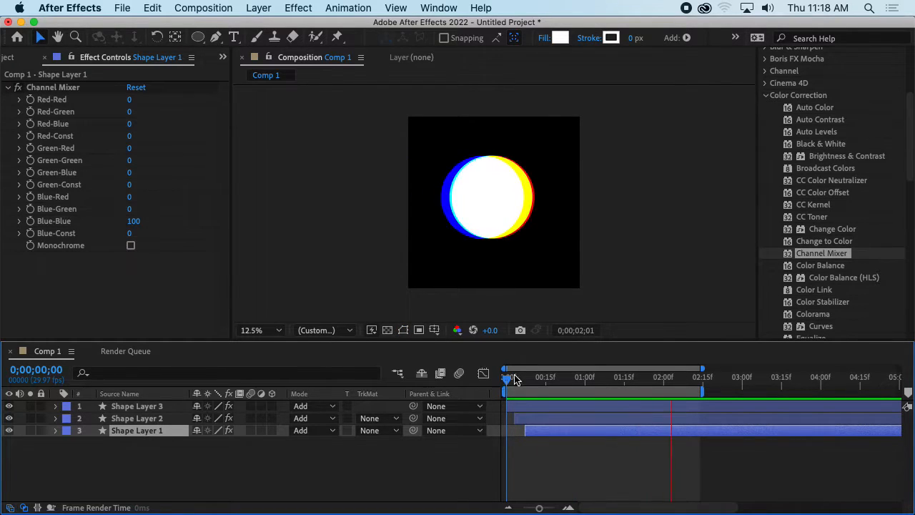
key(space)
key(space)
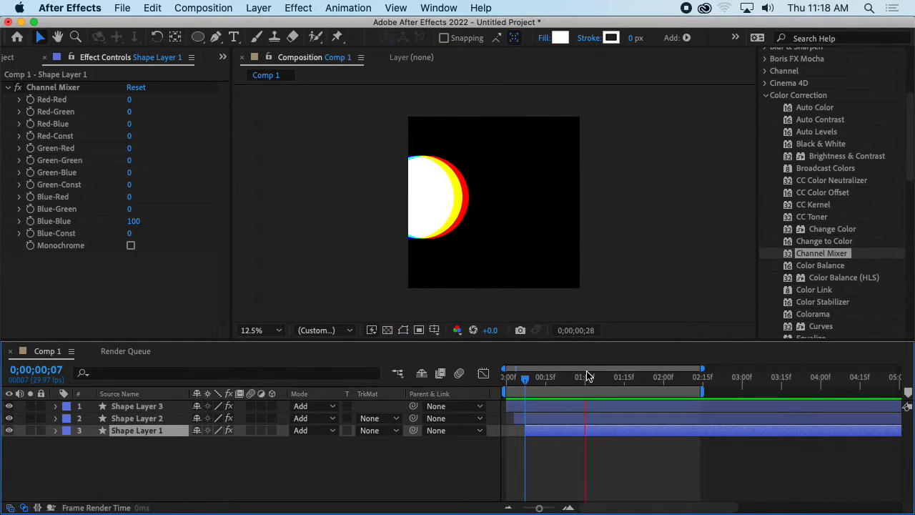
key(space)
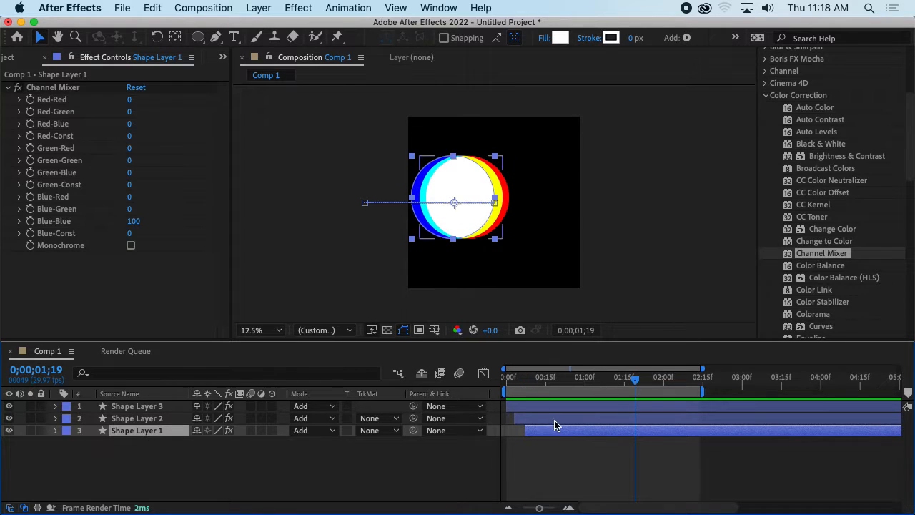
- Undo the time offsets of Shape Layer 1 and Shape Layer 2
drag(627, 386, 683, 386)
key(super+z)
key(super+z)
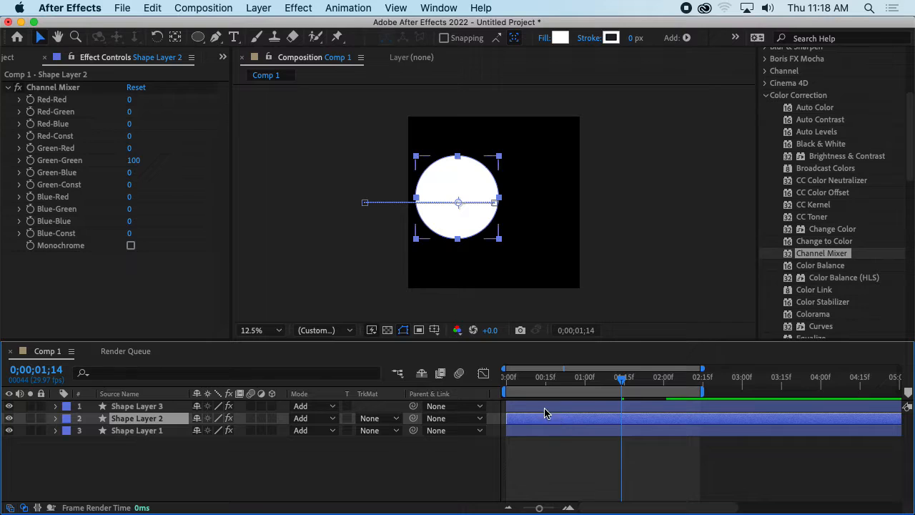
- Reveal the Position property of all three shape layers in the timeline
click(162, 406)
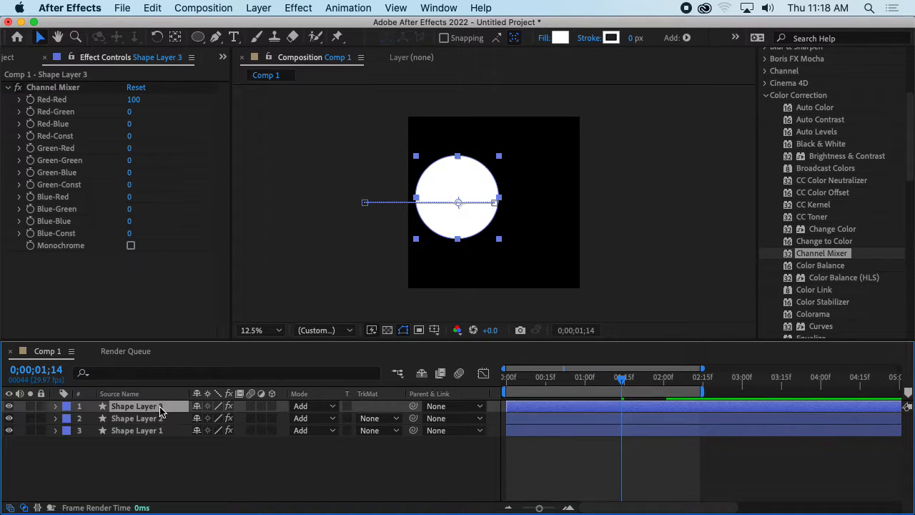
key(p)
click(158, 431)
key(p)
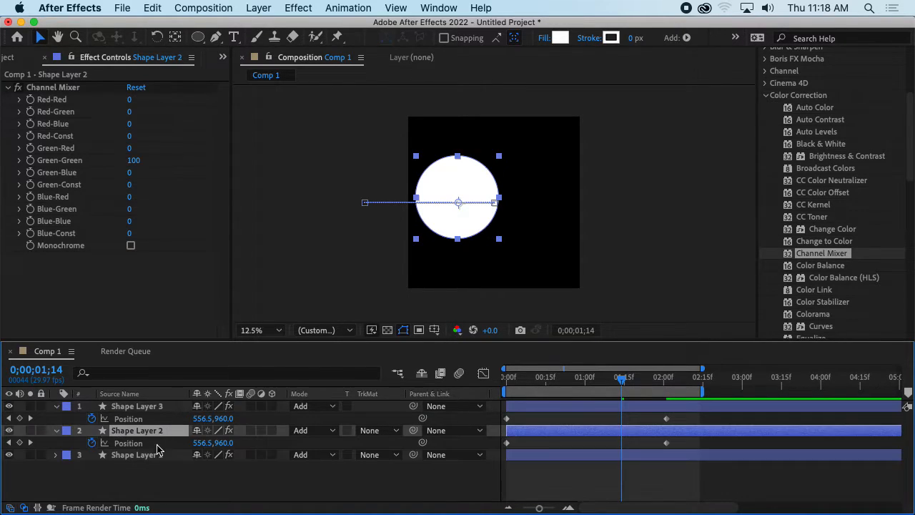
click(159, 455)
key(p)
- Move Shape Layer 3's starting Position keyframe at 0;00;00;00 to about -664, 960
click(536, 407)
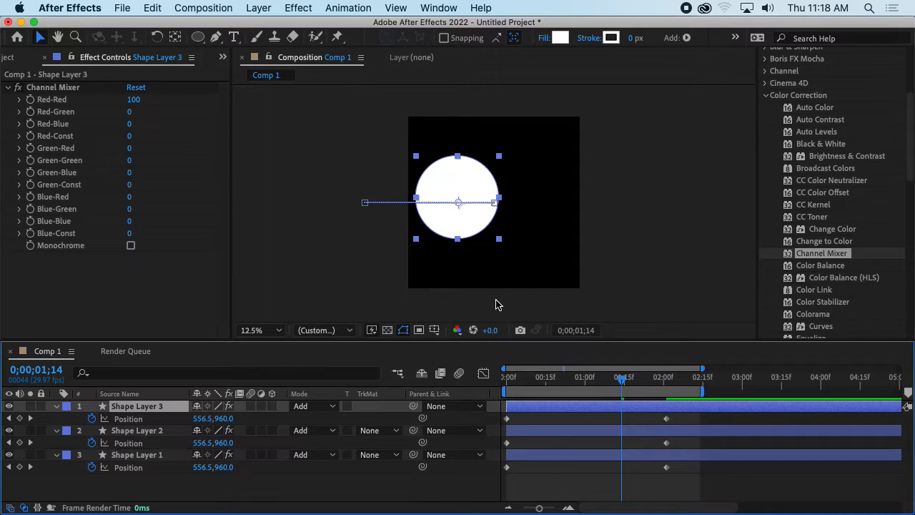
drag(584, 379, 488, 382)
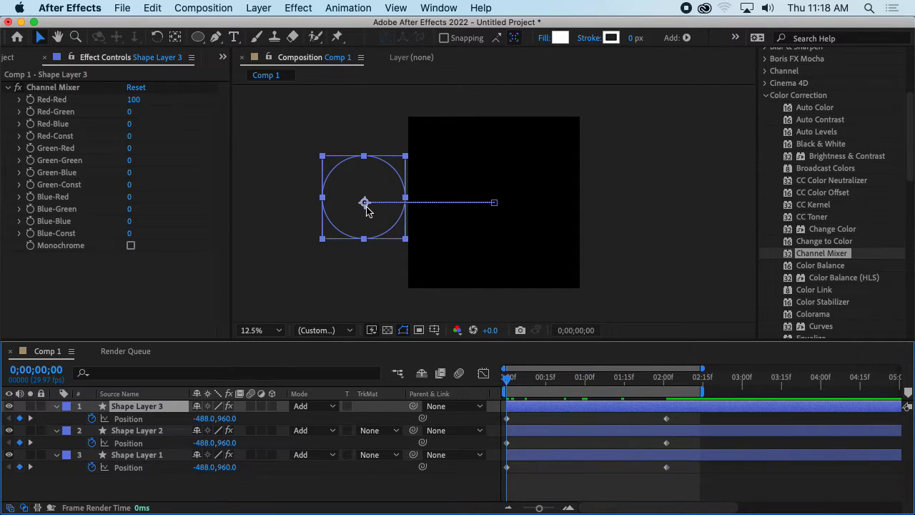
drag(364, 203, 348, 203)
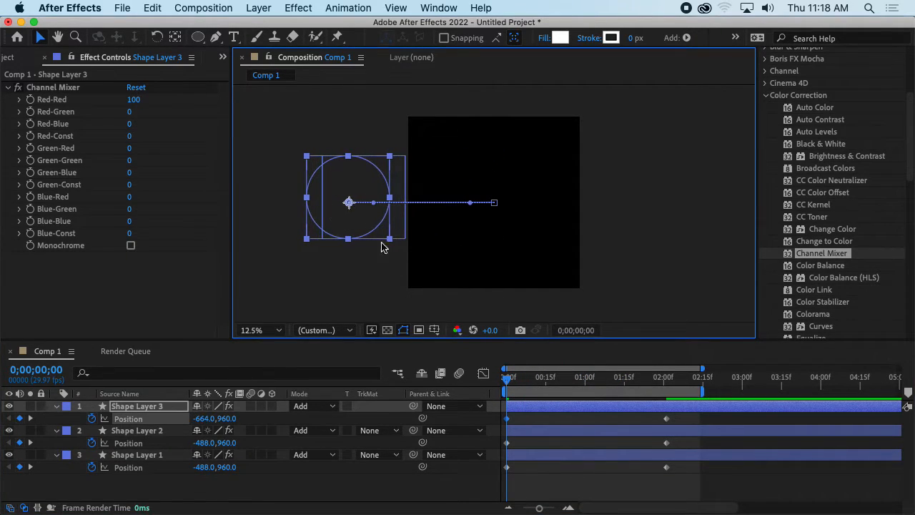
- Lock Shape Layer 3 and Shape Layer 1, and select Shape Layer 2 for repositioning
click(507, 443)
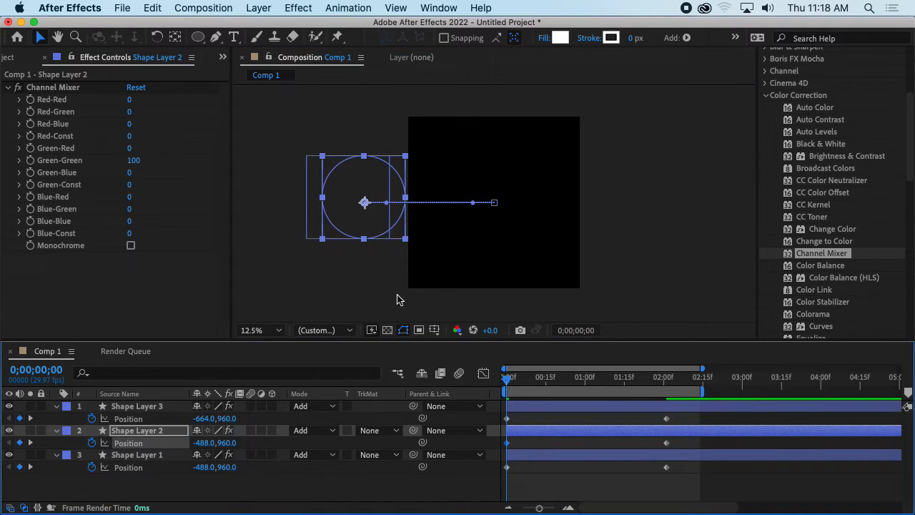
click(371, 213)
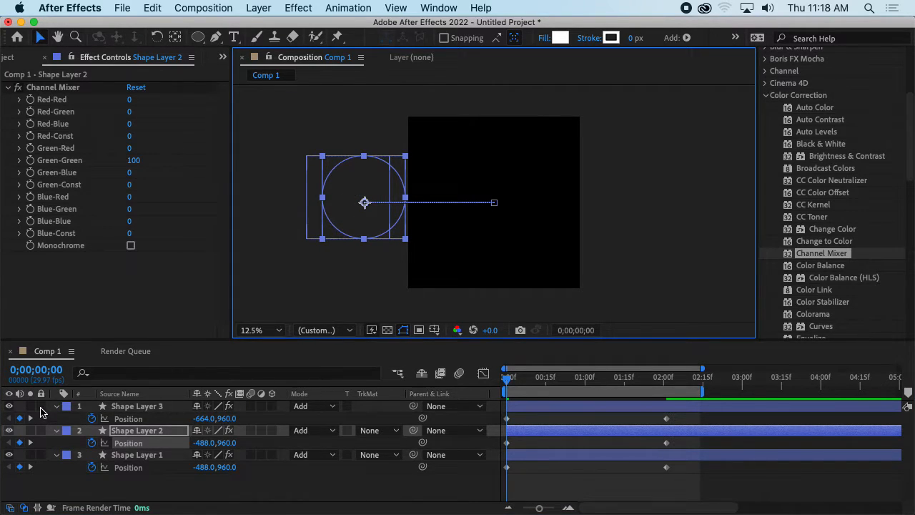
click(41, 406)
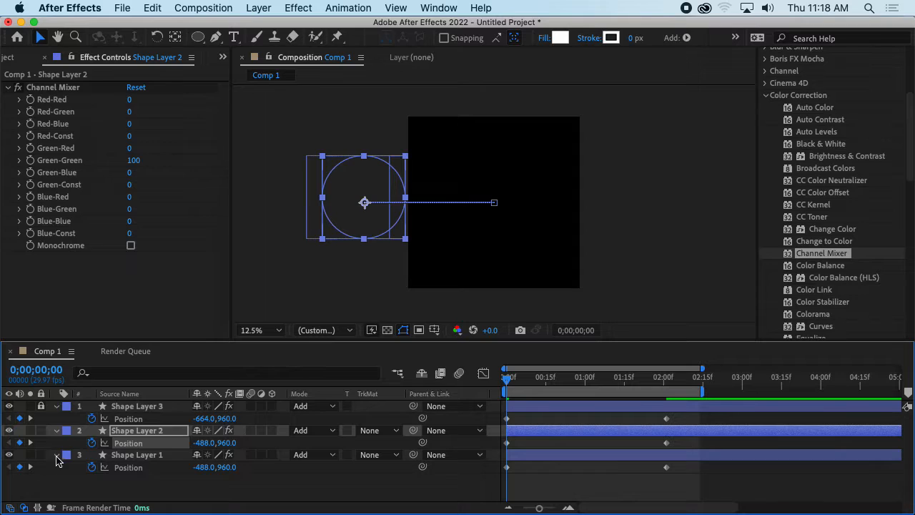
click(512, 430)
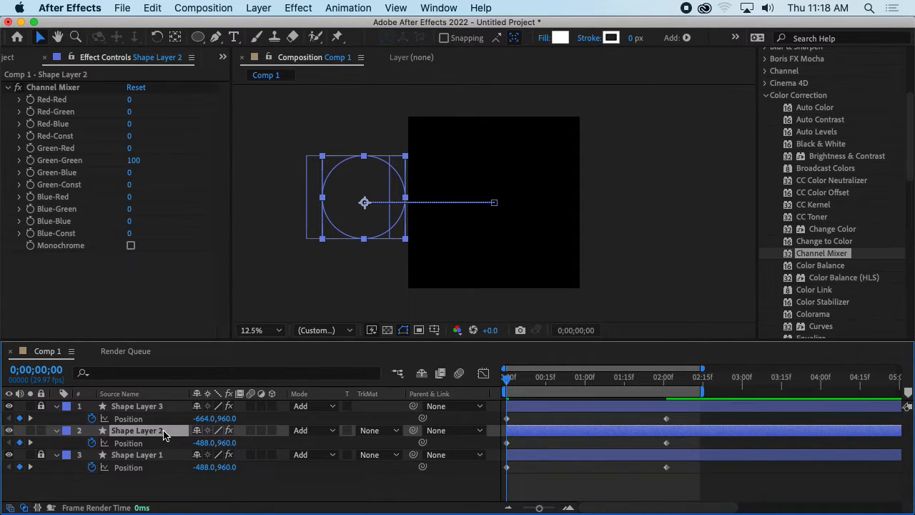
- Move Shape Layer 2's starting Position keyframe to about -952, 960, preview the animation and return the playhead to the first frame
drag(364, 203, 323, 203)
key(space)
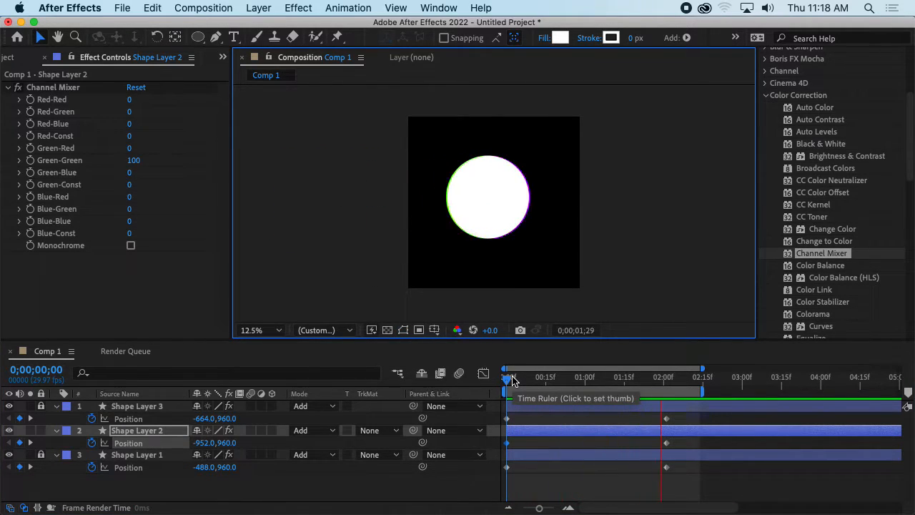
click(672, 377)
drag(640, 384, 507, 379)
- Save the project as tiktokexample.aep in the Animation folder
key(super+s)
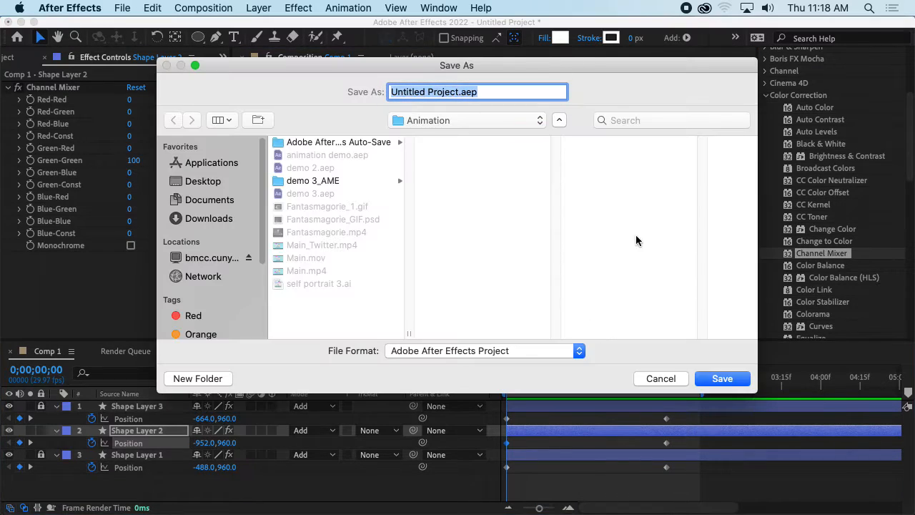
click(459, 91)
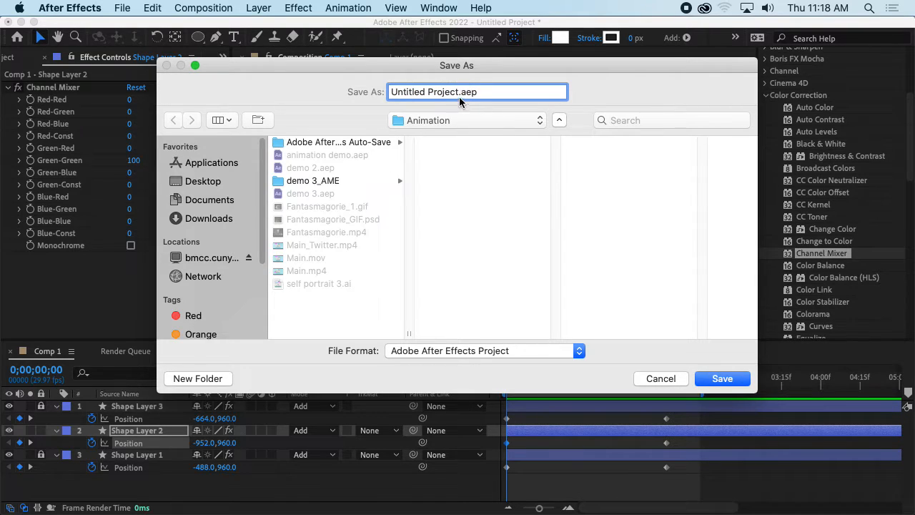
drag(460, 92, 391, 92)
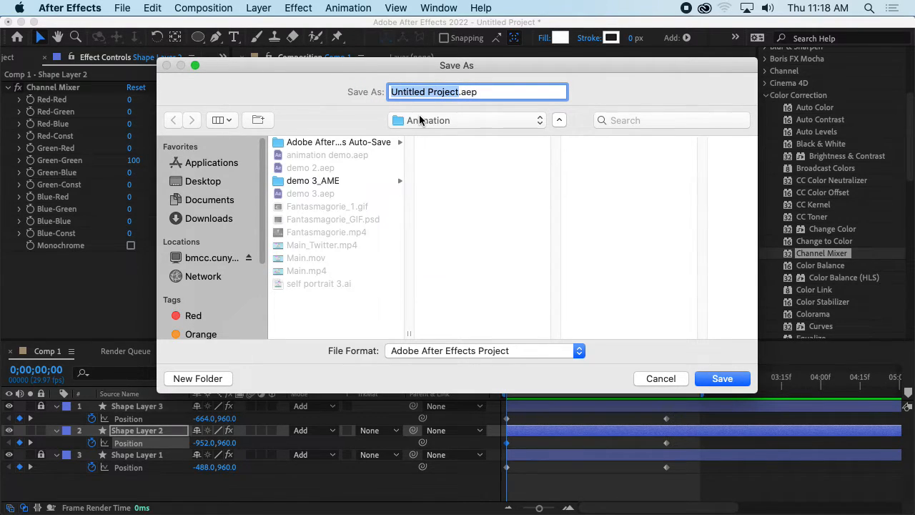
text(tikitok)
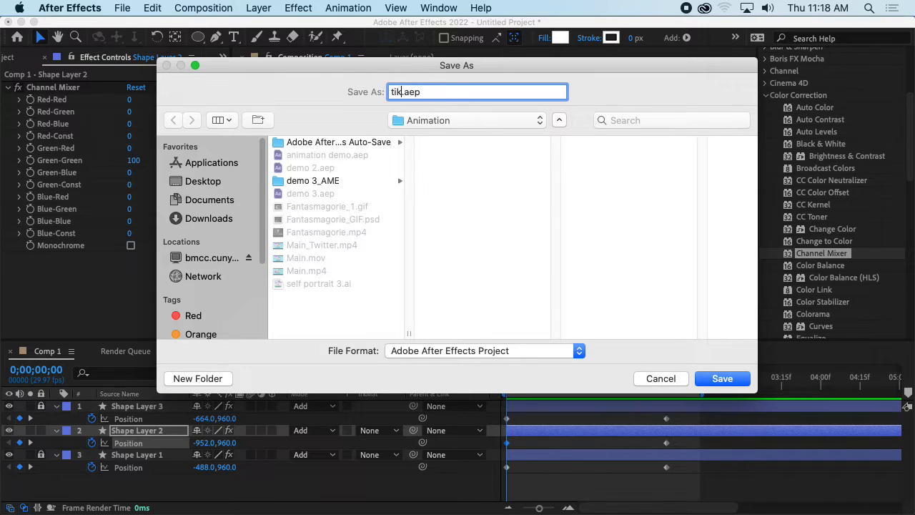
text(example)
key(Return)
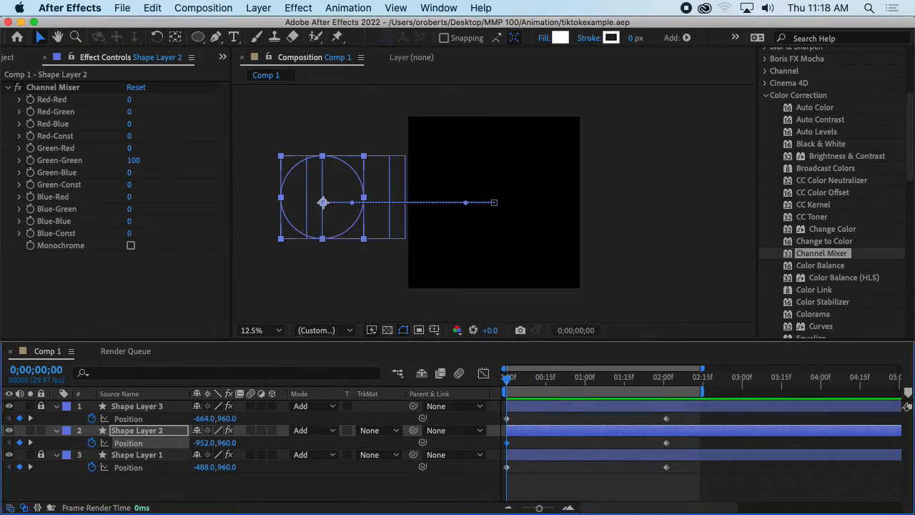
- Switch to Chrome and review a later part of the Chromatic Movement TikTok video, then pause it
key(super+Tab)
key(super+Tab)
key(super+Tab)
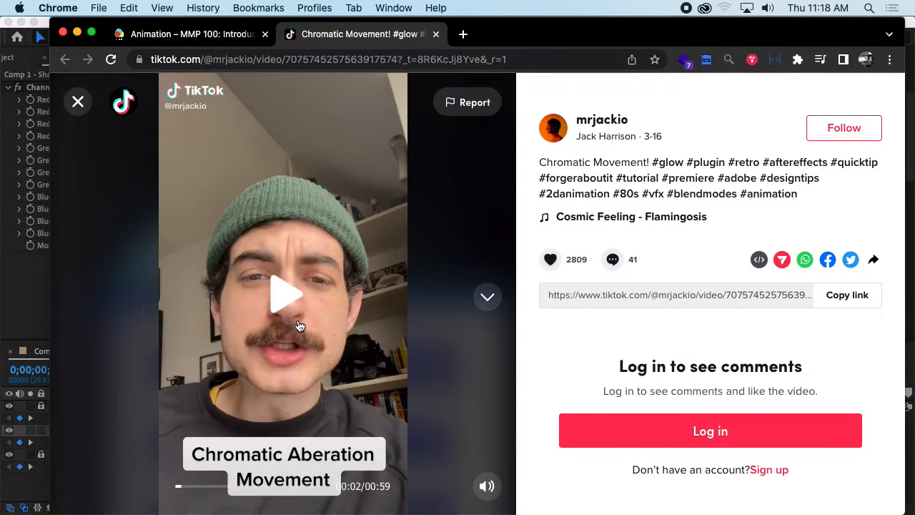
click(299, 326)
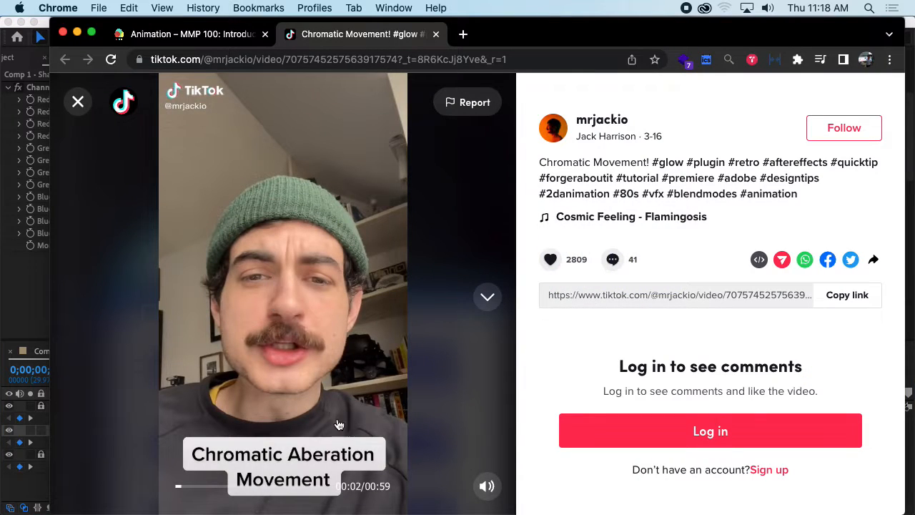
click(313, 486)
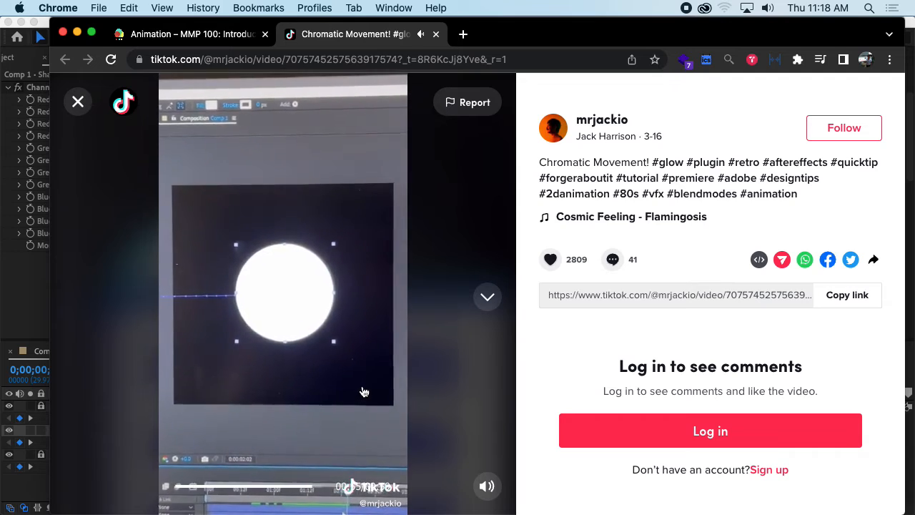
click(357, 359)
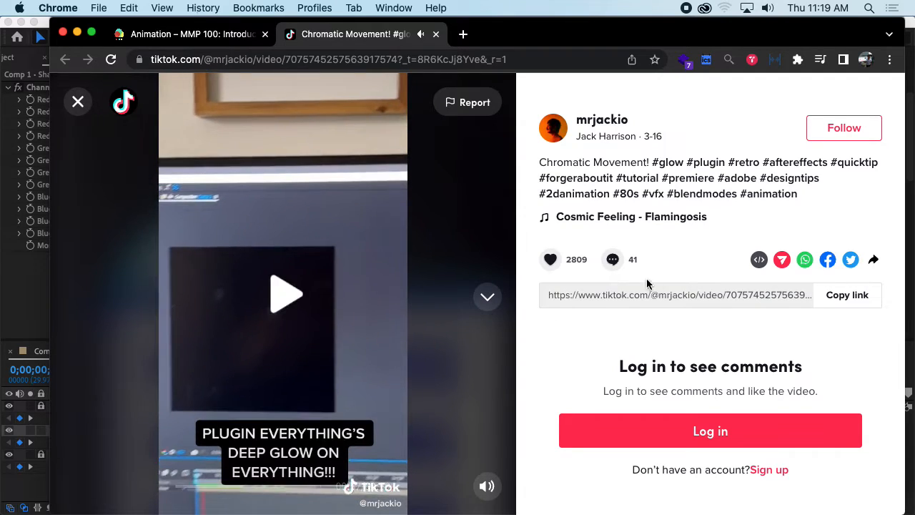
- Switch to After Effects and search the effects and presets for "deep"
key(super+Tab)
click(765, 96)
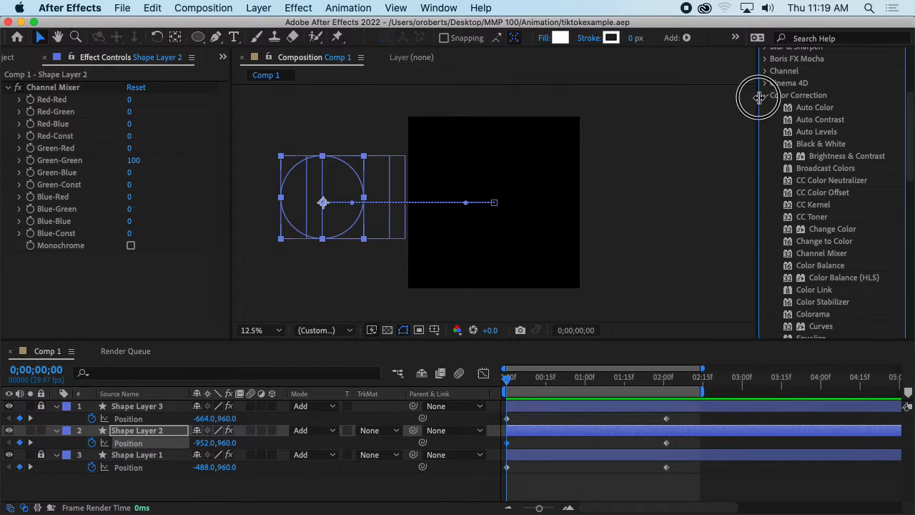
click(800, 141)
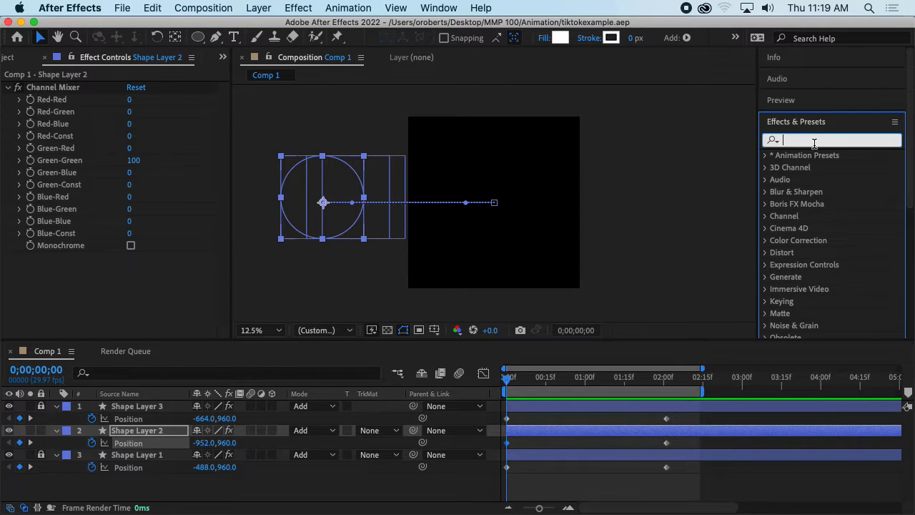
text(deep)
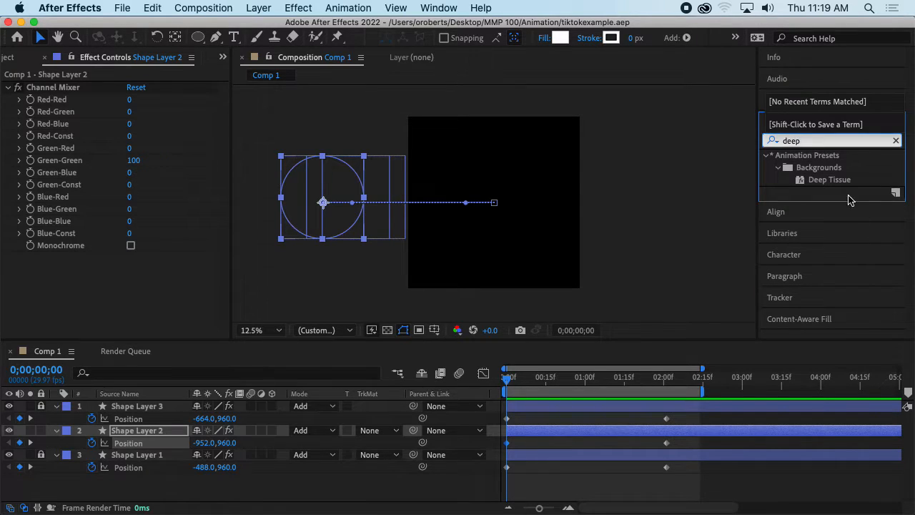
click(844, 181)
- Search the effects and presets for "glow" and unlock Shape Layer 3 and Shape Layer 1 so the effect can be applied
click(814, 140)
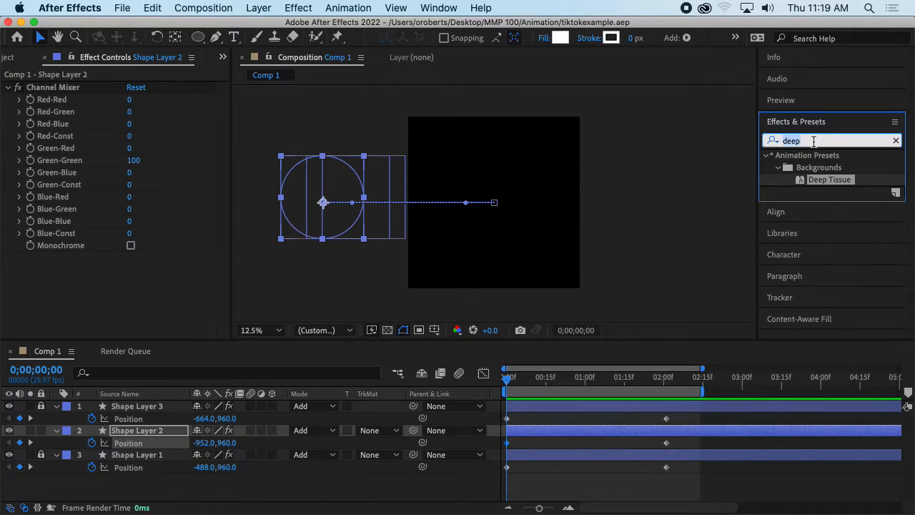
text(glow)
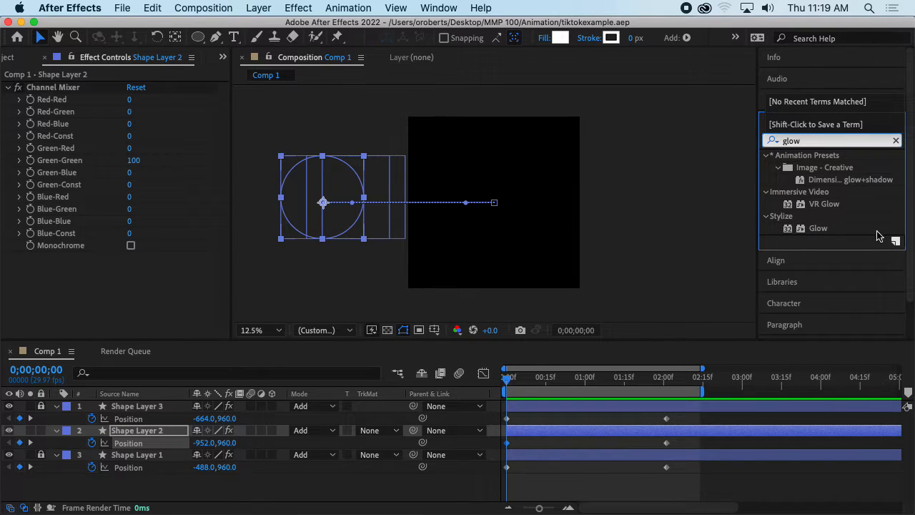
drag(815, 228, 577, 407)
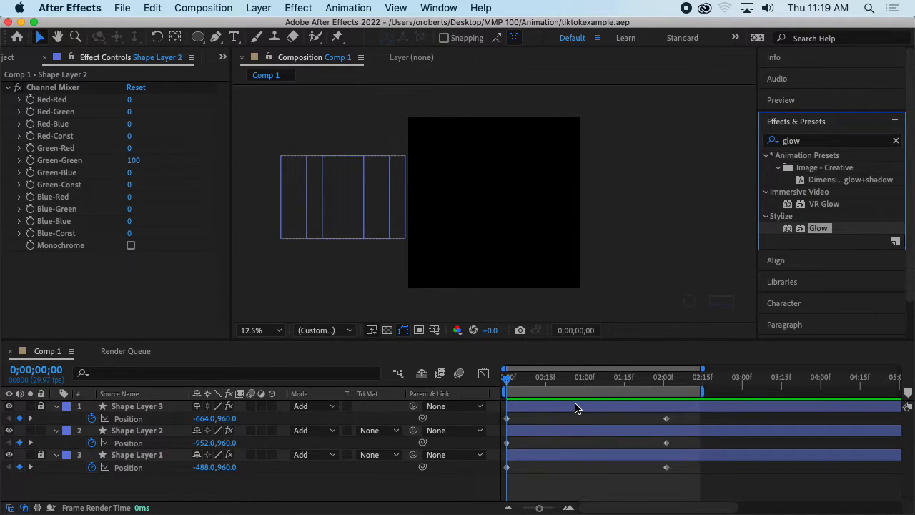
click(41, 454)
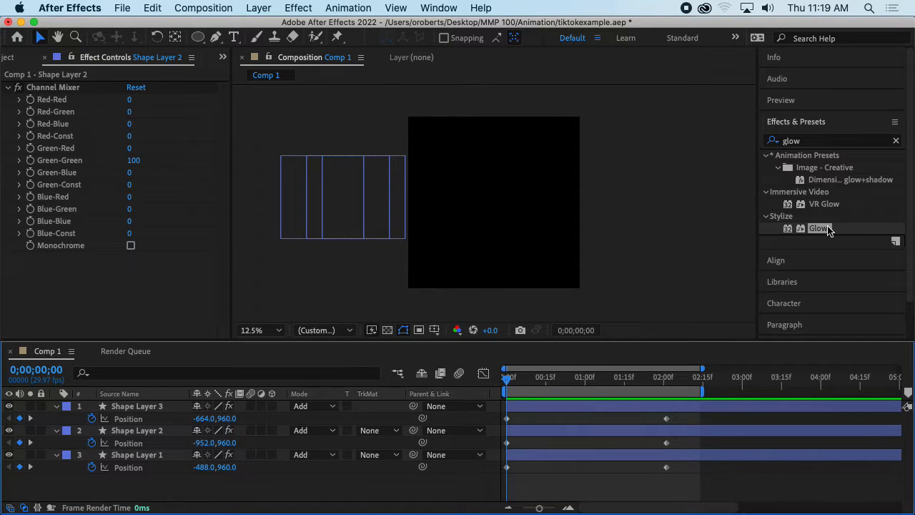
- Apply the Stylize Glow effect to Shape Layer 3, Shape Layer 2 and Shape Layer 1, and preview the animation
drag(829, 228, 609, 409)
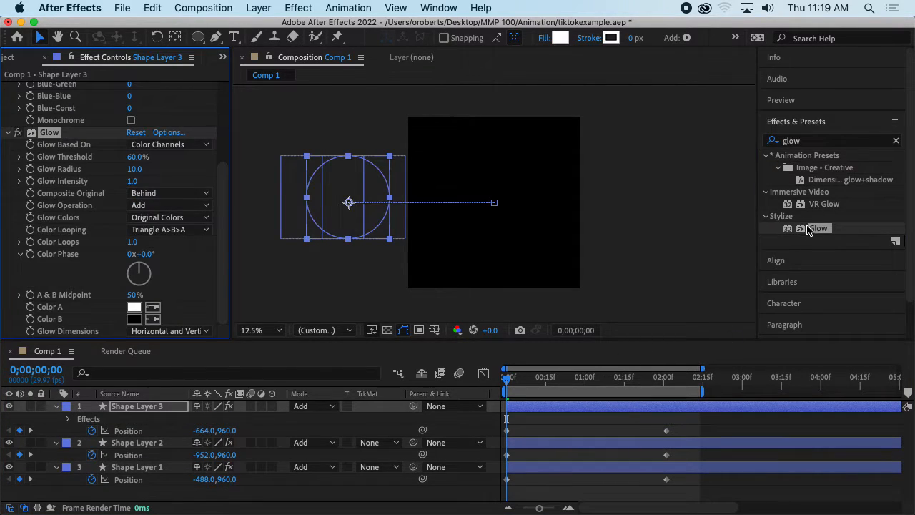
drag(808, 229, 636, 443)
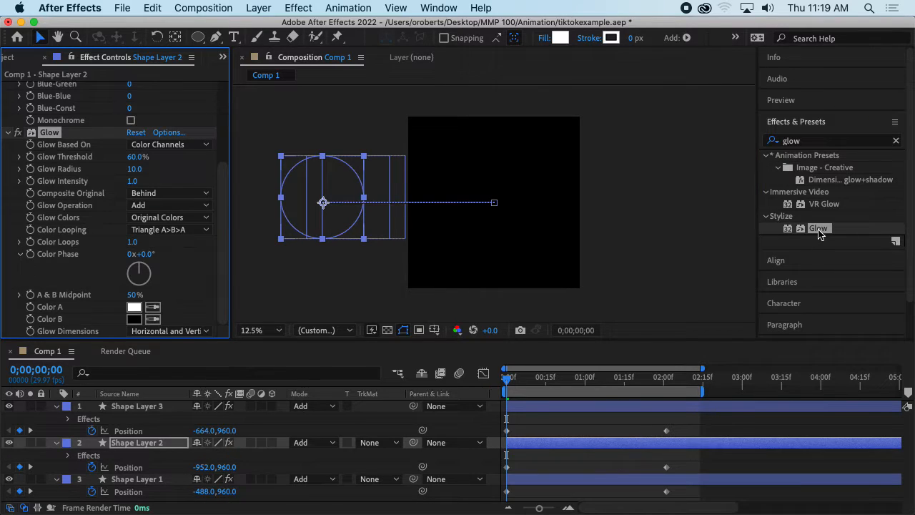
drag(820, 234, 627, 481)
key(space)
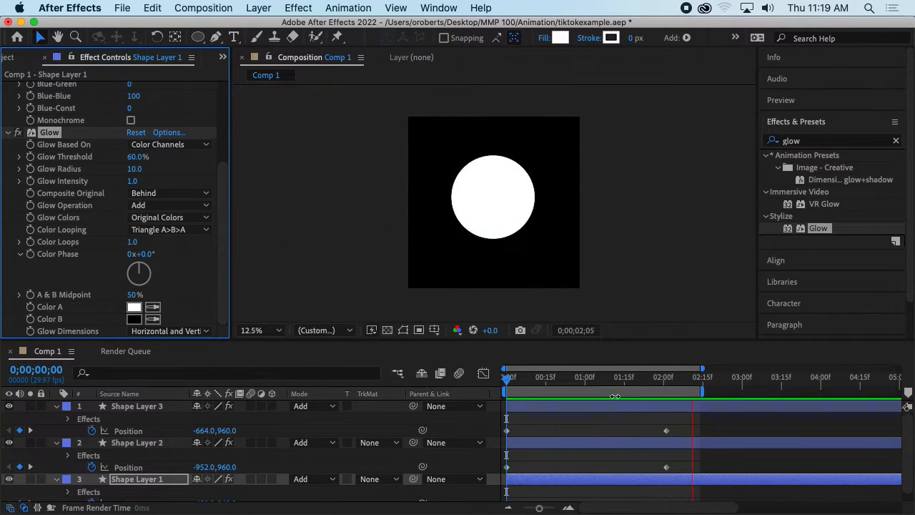
key(space)
- Collapse the Channel Mixer settings of Shape Layer 1 and set its Glow Intensity to 2
scroll(515, 249, up, 1)
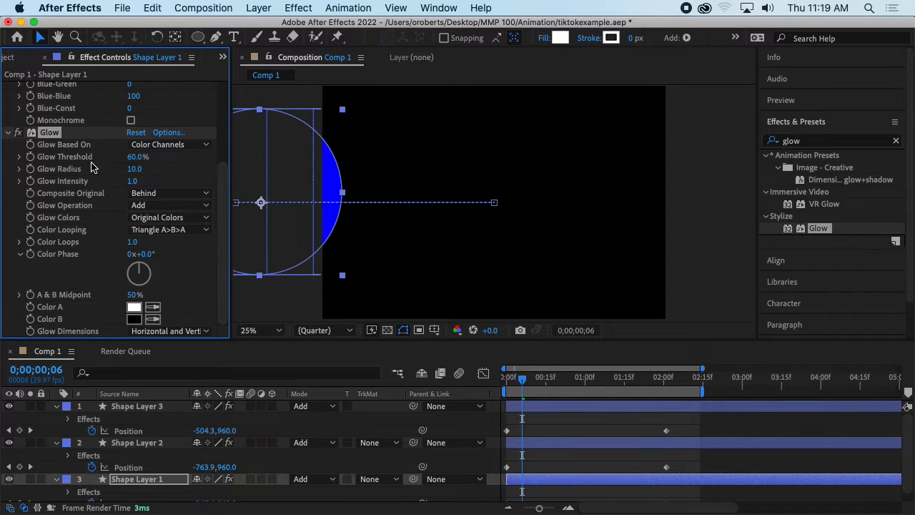
scroll(93, 167, up, 5)
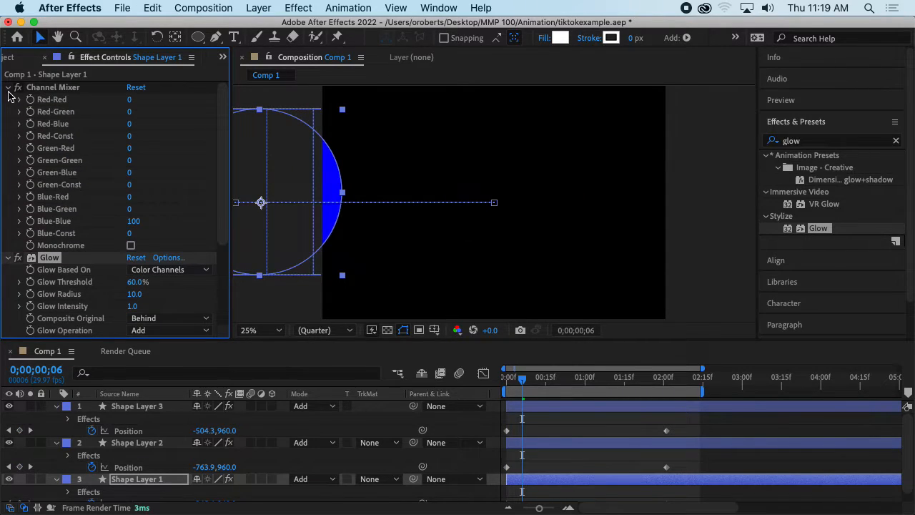
click(8, 87)
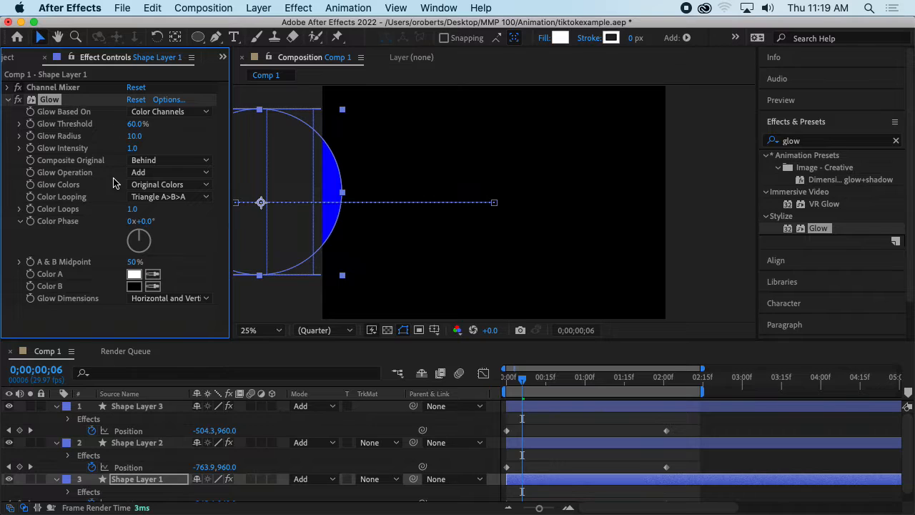
click(132, 148)
text(2)
key(Return)
- Collapse the Channel Mixer settings of Shape Layer 2 and set its Glow Intensity to 2
click(535, 443)
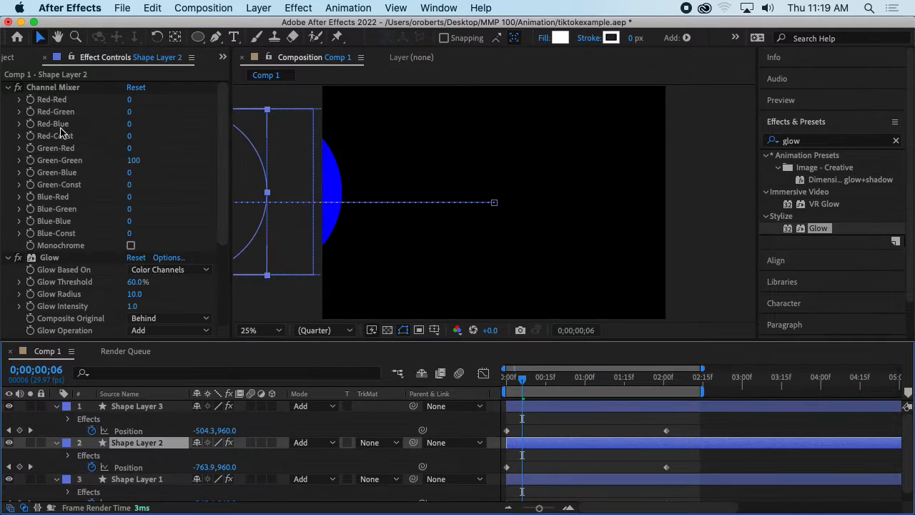
click(29, 107)
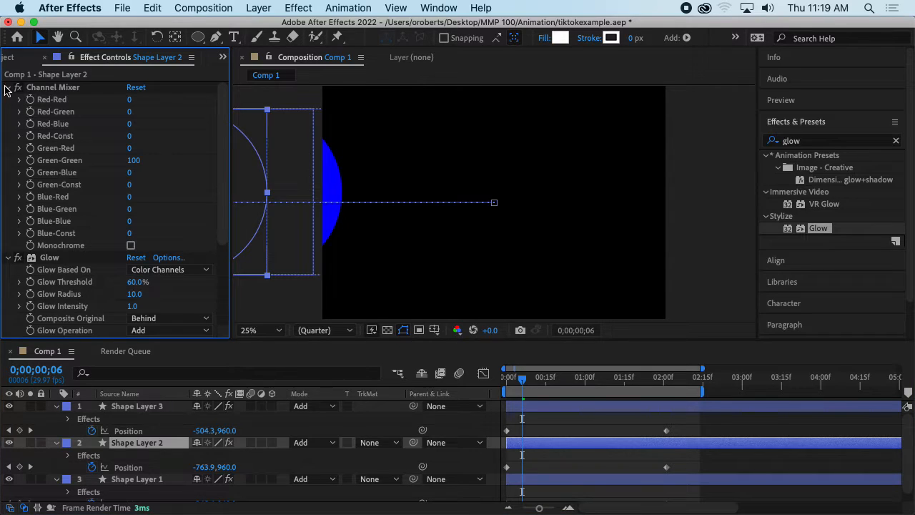
click(8, 87)
click(134, 148)
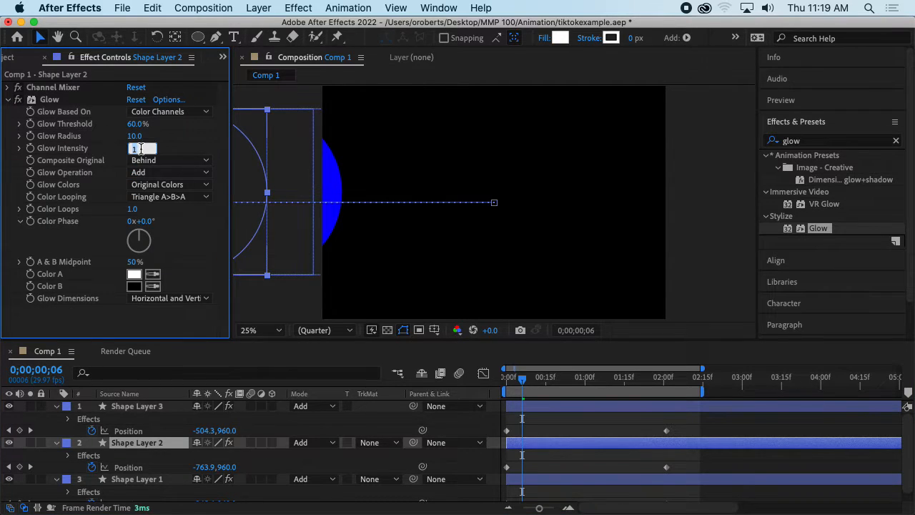
text(2)
key(Return)
- Set the Glow Intensity of Shape Layer 3 to 2 and preview the animation
click(567, 406)
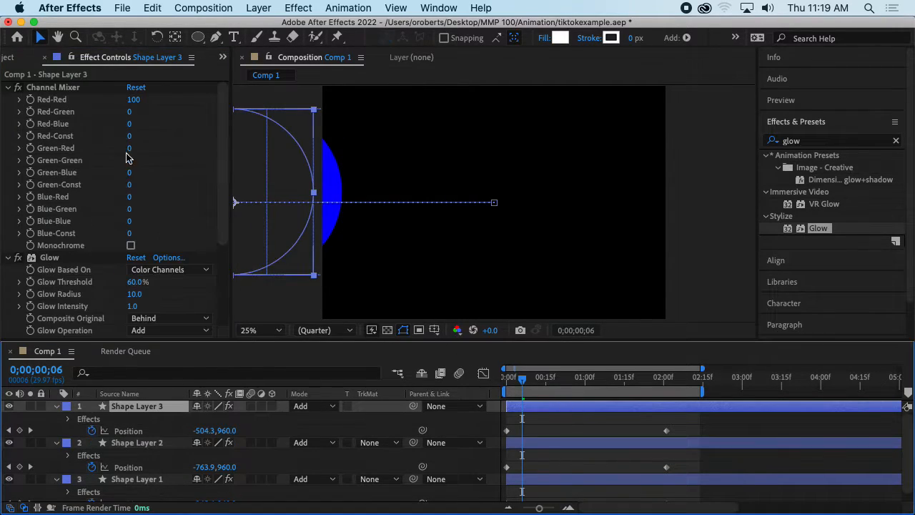
click(8, 88)
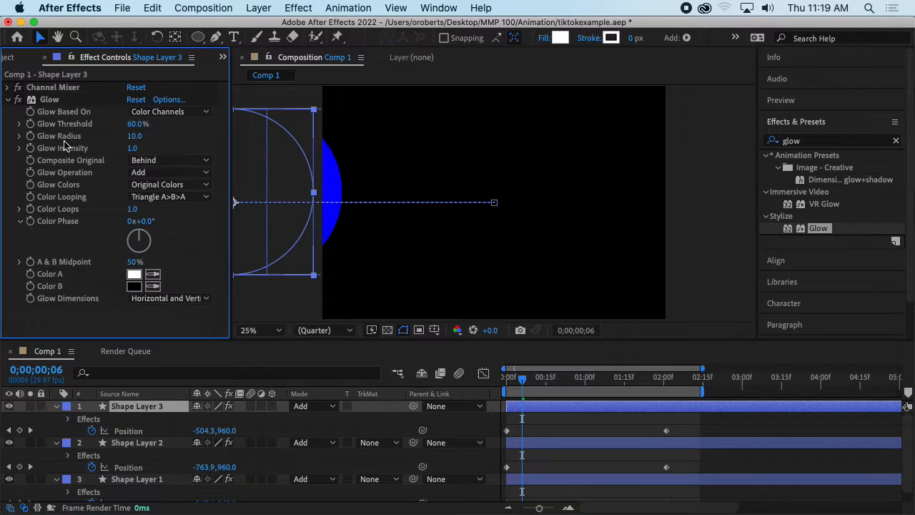
click(133, 148)
text(2)
key(Return)
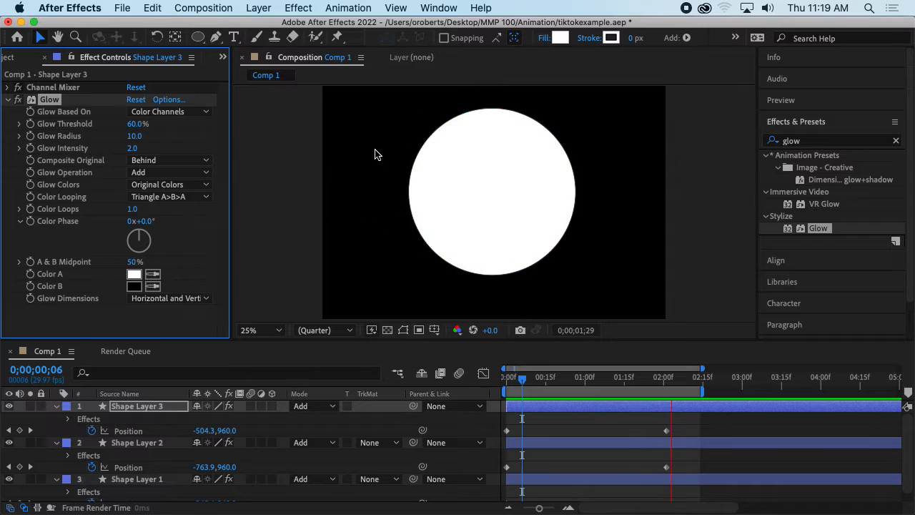
key(space)
- Move the playhead to 0;00;02;02 and set the Glow Intensity of Shape Layer 3 to 10
drag(522, 386, 667, 379)
drag(132, 148, 188, 148)
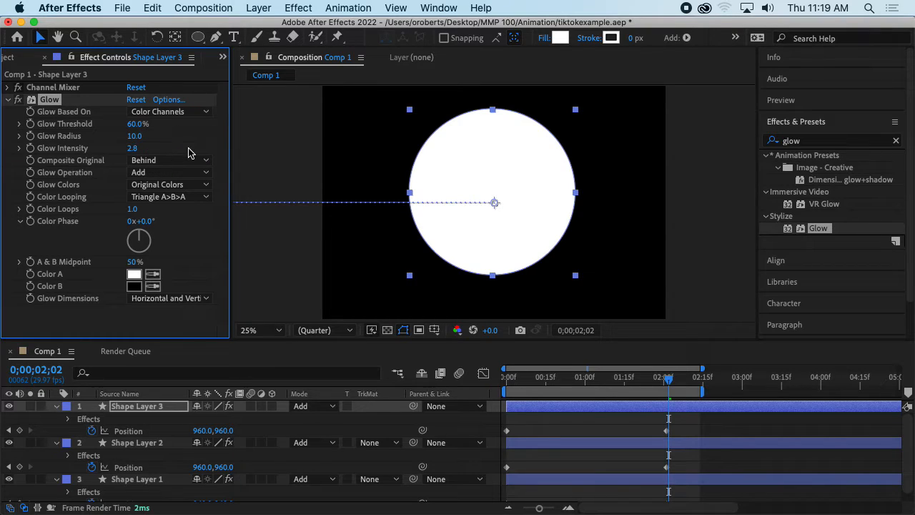
click(131, 149)
text(10)
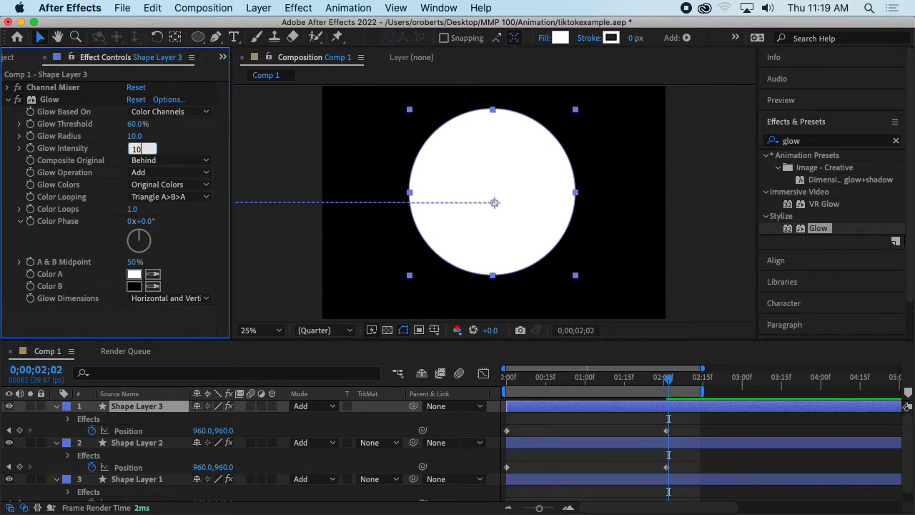
key(Return)
- Move the playhead to 0;00;01;15 and set the Glow Radius of Shape Layer 3 to 100
drag(664, 381, 625, 383)
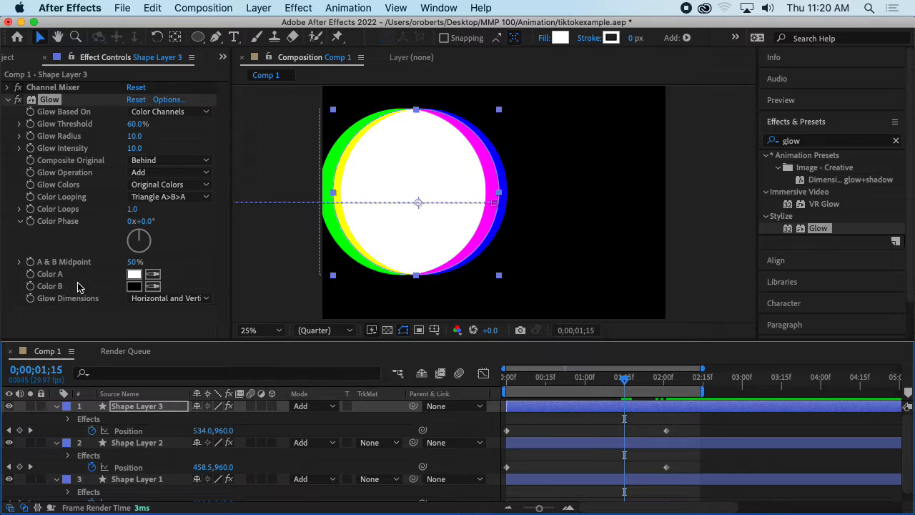
drag(135, 124, 136, 125)
click(140, 114)
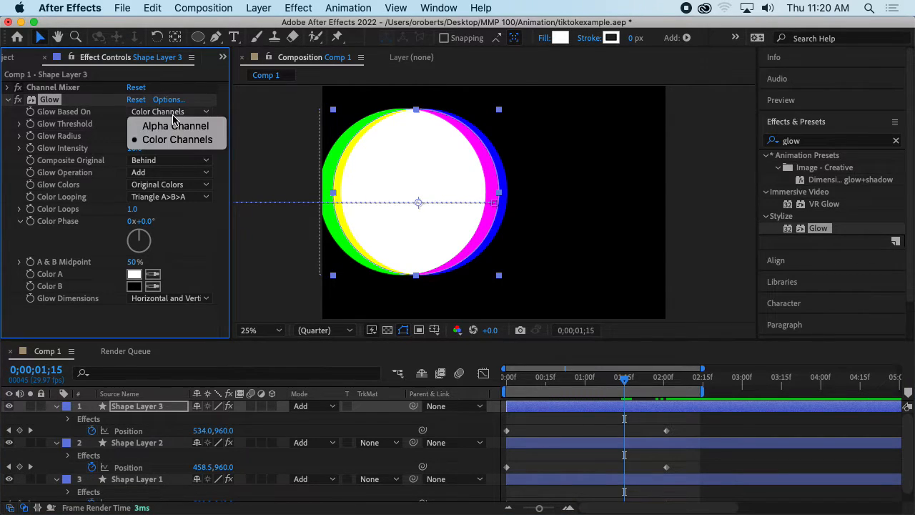
click(30, 101)
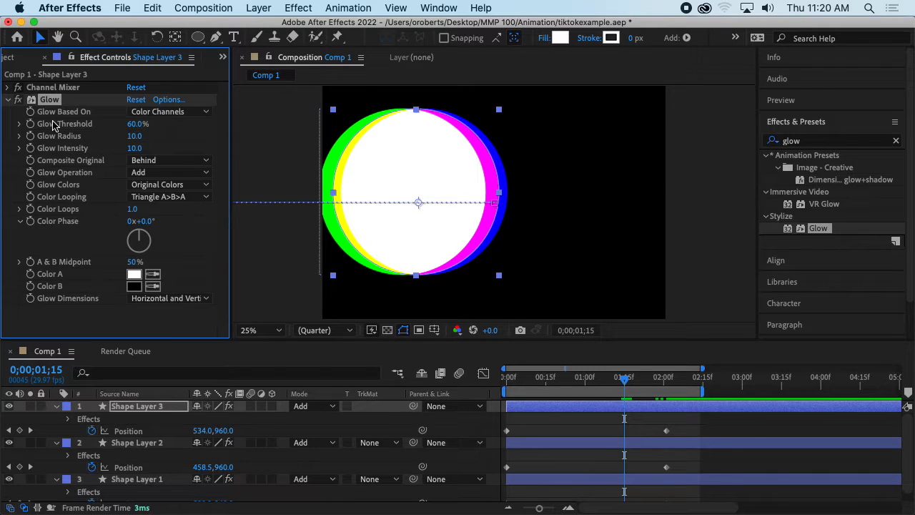
click(24, 140)
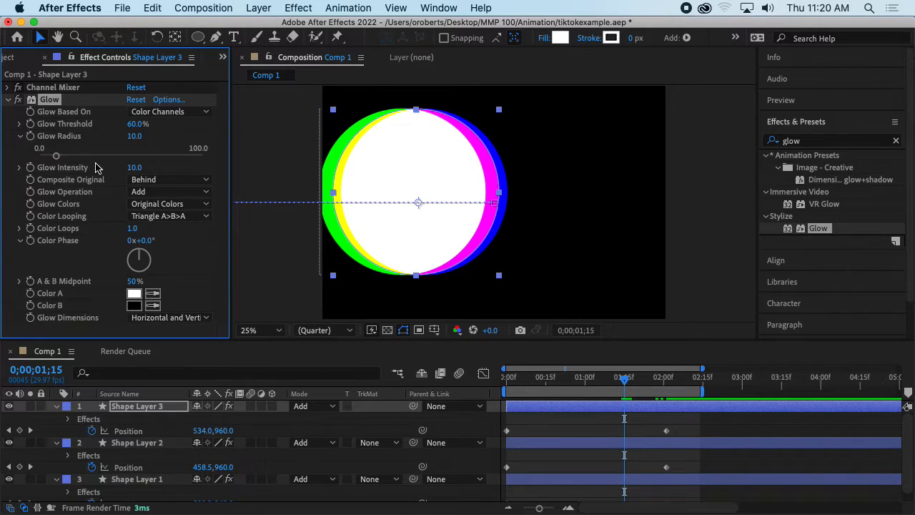
drag(58, 155, 213, 159)
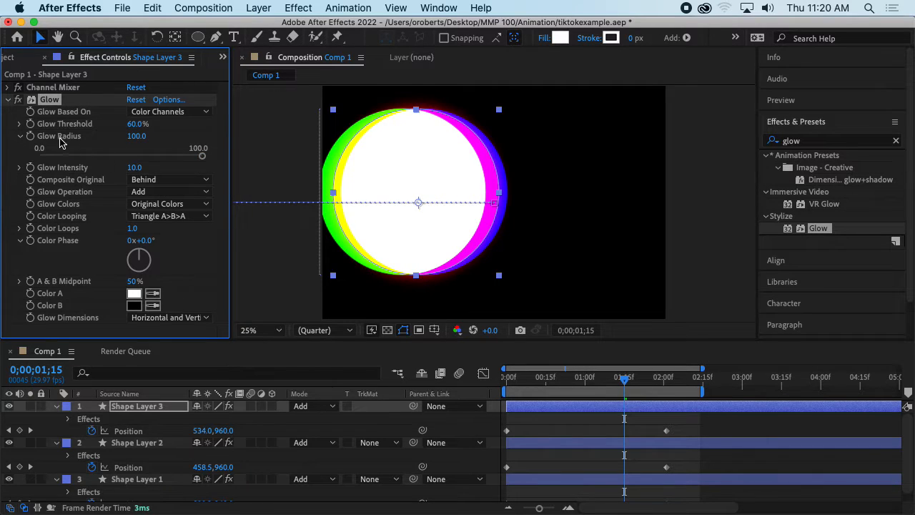
click(20, 136)
- Raise the Glow Radius to 100 on Shape Layer 2 and Shape Layer 1
click(579, 441)
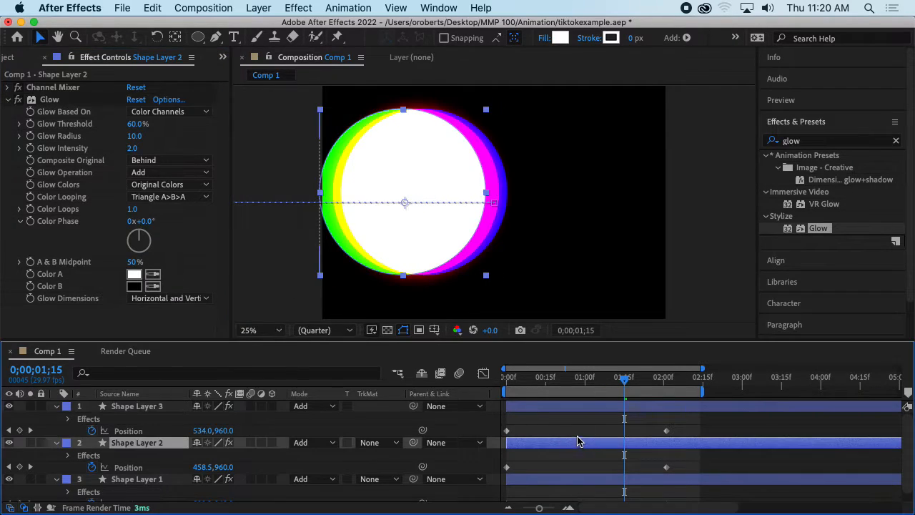
click(20, 135)
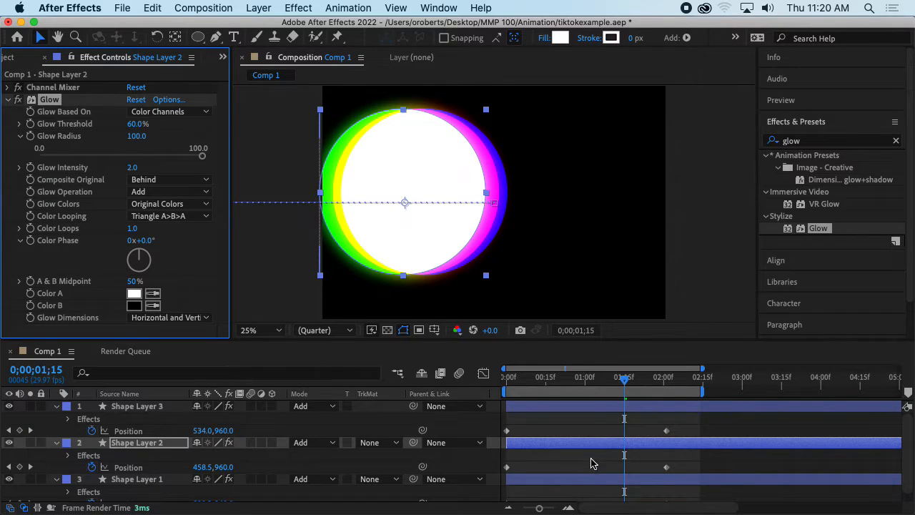
click(588, 480)
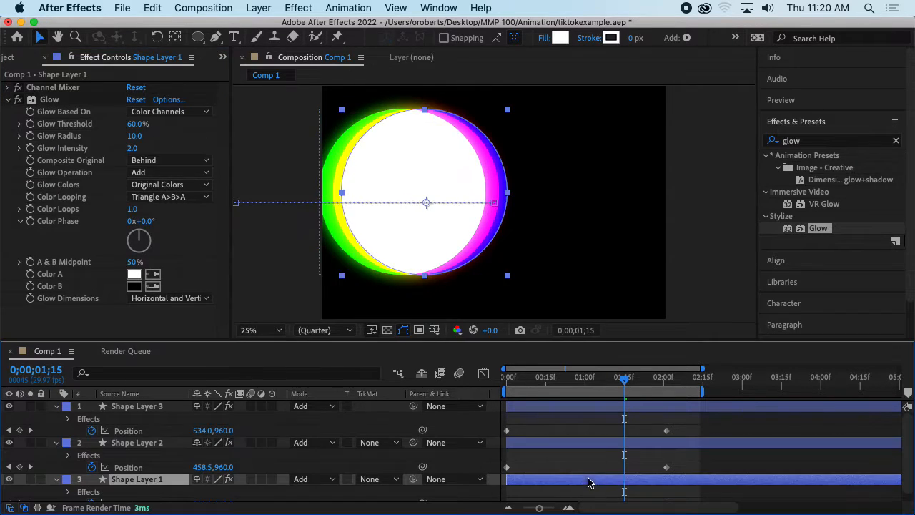
click(20, 136)
drag(57, 156, 84, 156)
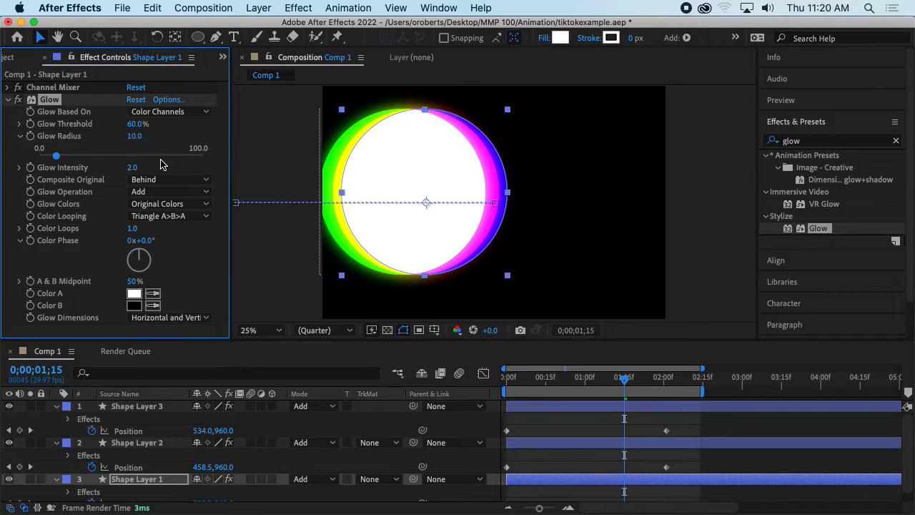
drag(162, 158, 231, 156)
- Raise the Glow Intensity to 4 on Shape Layer 1 and Shape Layer 2
click(20, 167)
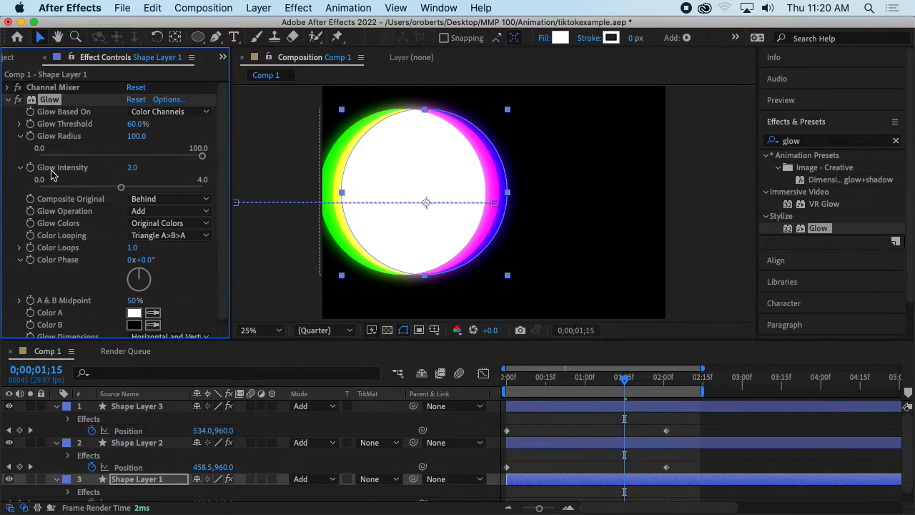
drag(121, 187, 270, 194)
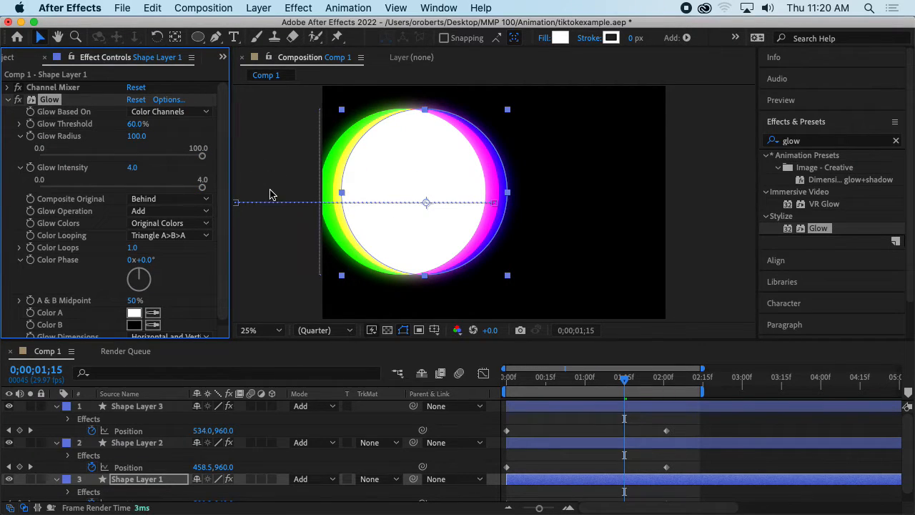
click(620, 442)
click(20, 167)
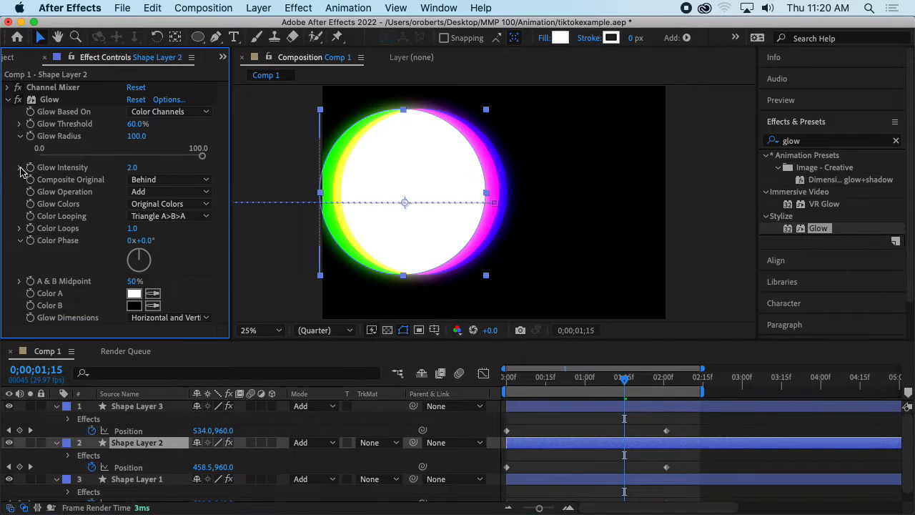
drag(121, 187, 249, 204)
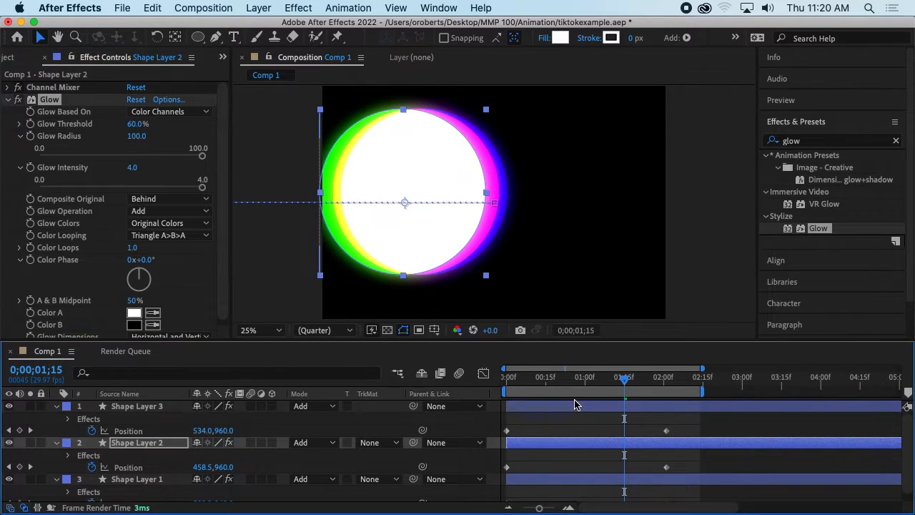
- Check the Glow settings of Shape Layer 3, preview the animation from near the start, and scrub to 0;00;02;14
click(576, 404)
click(20, 148)
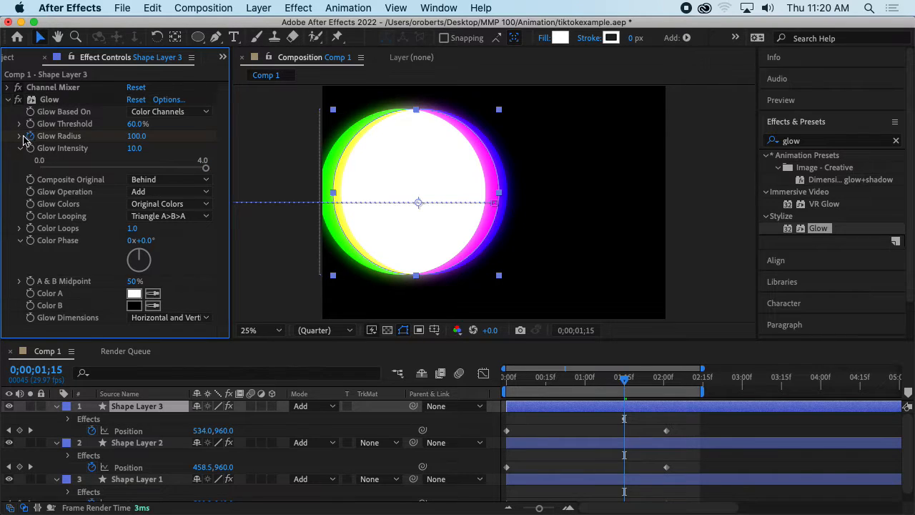
click(20, 137)
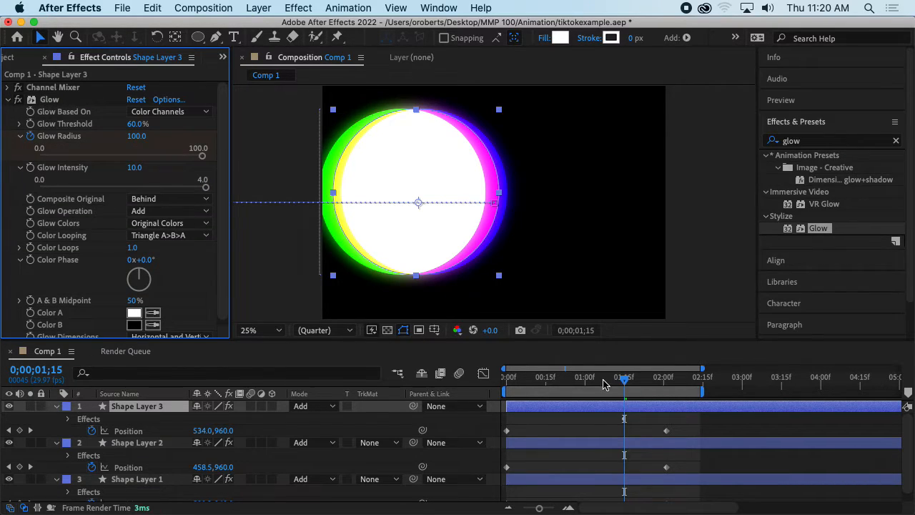
click(525, 377)
key(space)
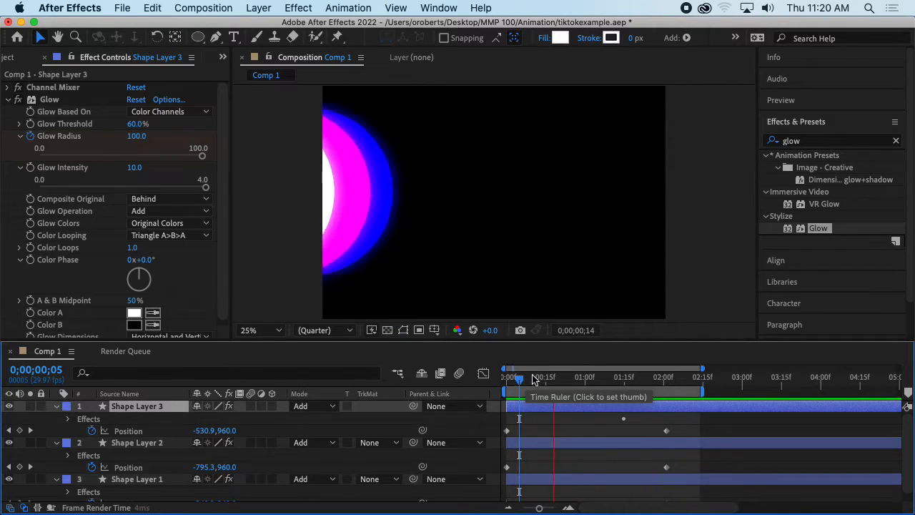
click(665, 379)
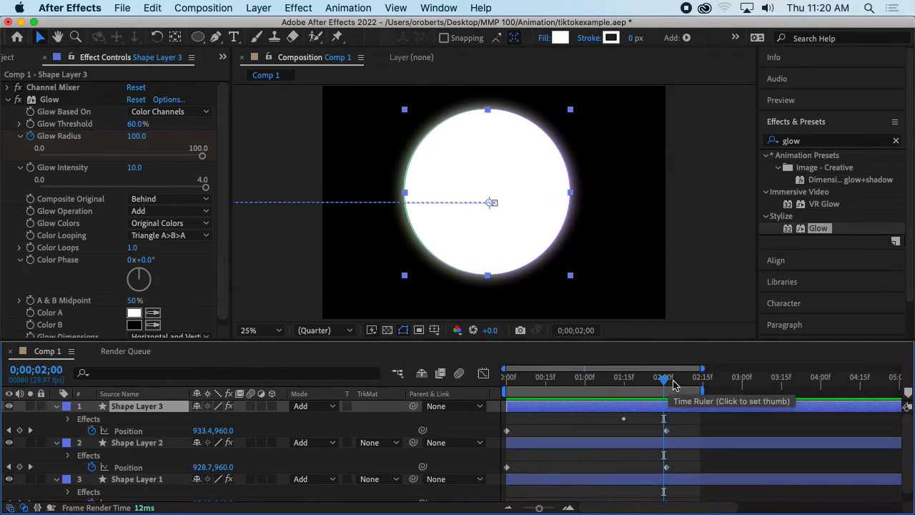
drag(671, 385, 699, 384)
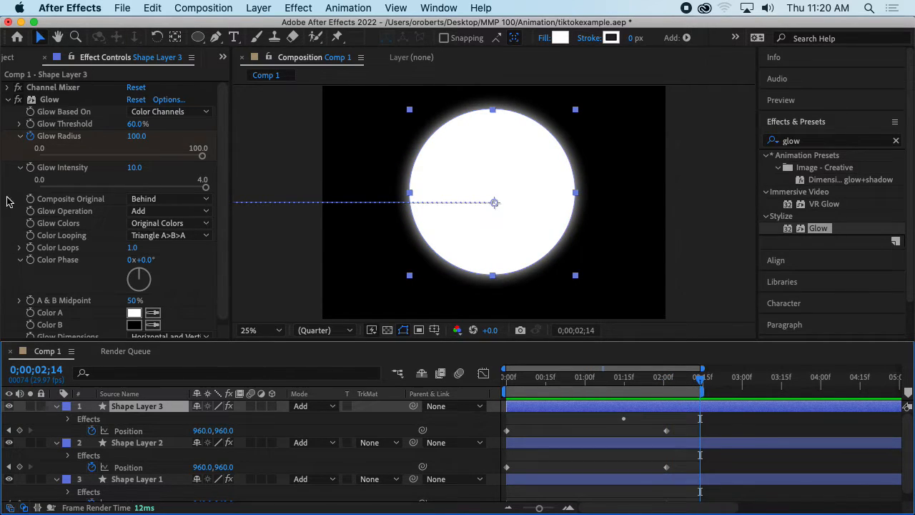
- Shorten the duration of Comp 1 to 0;00;02;15 in its composition settings and preview the result
click(17, 60)
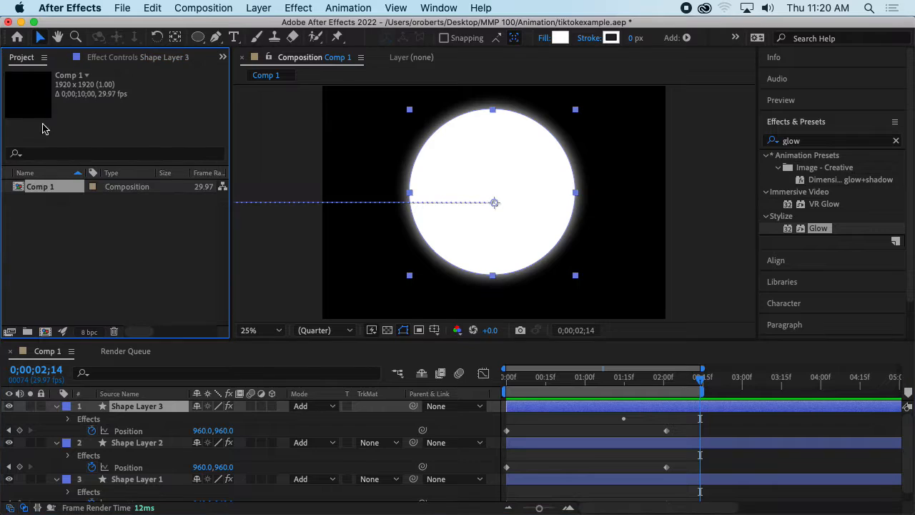
right_click(57, 188)
click(79, 195)
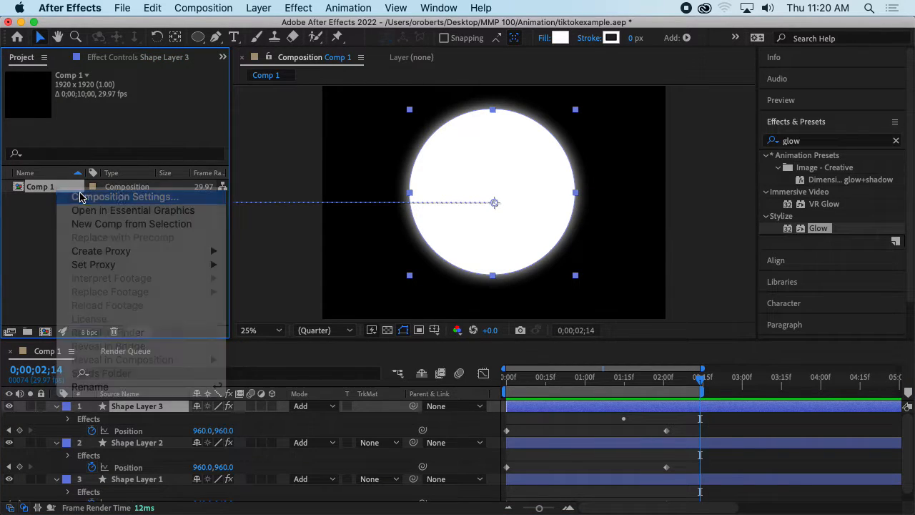
drag(496, 46, 209, 54)
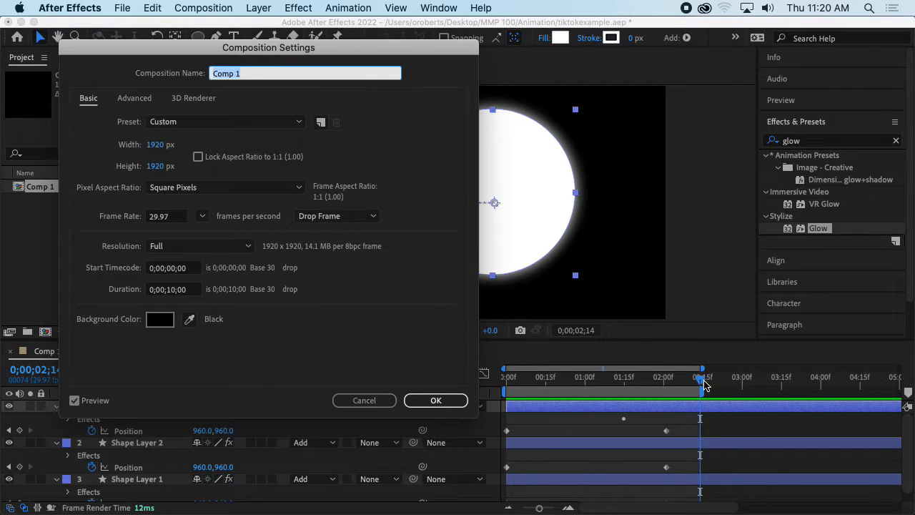
click(168, 290)
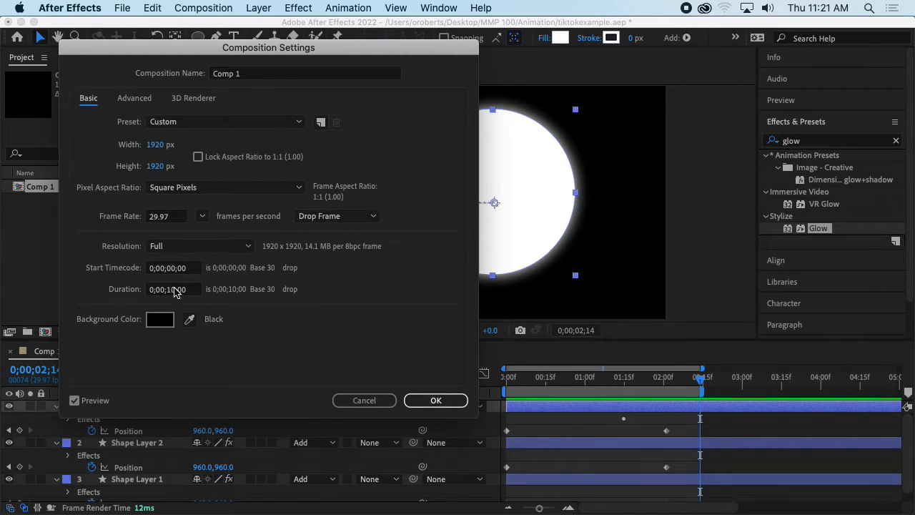
click(174, 290)
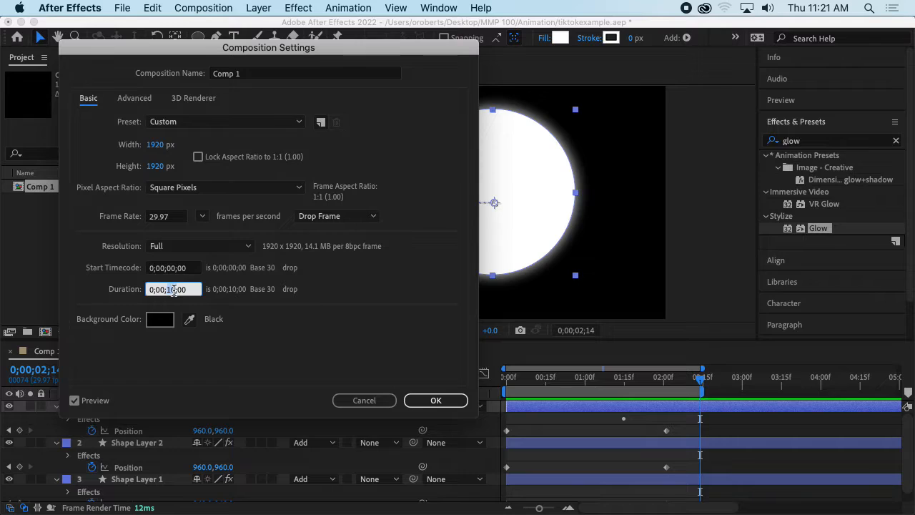
text(2)
drag(177, 290, 198, 288)
click(442, 401)
key(space)
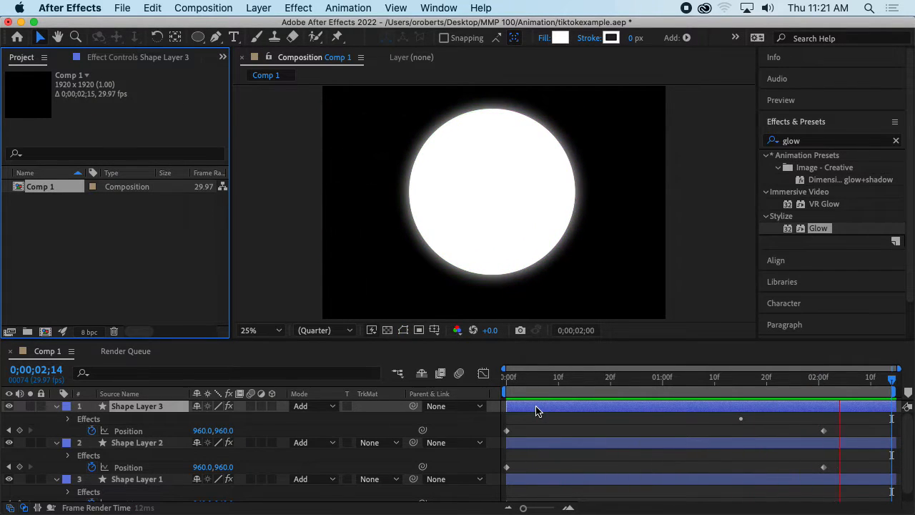
key(space)
- Show the Position curve of Shape Layer 3 in an enlarged Graph Editor with the playhead at 0;00;00;00, and select its keyframes
click(484, 373)
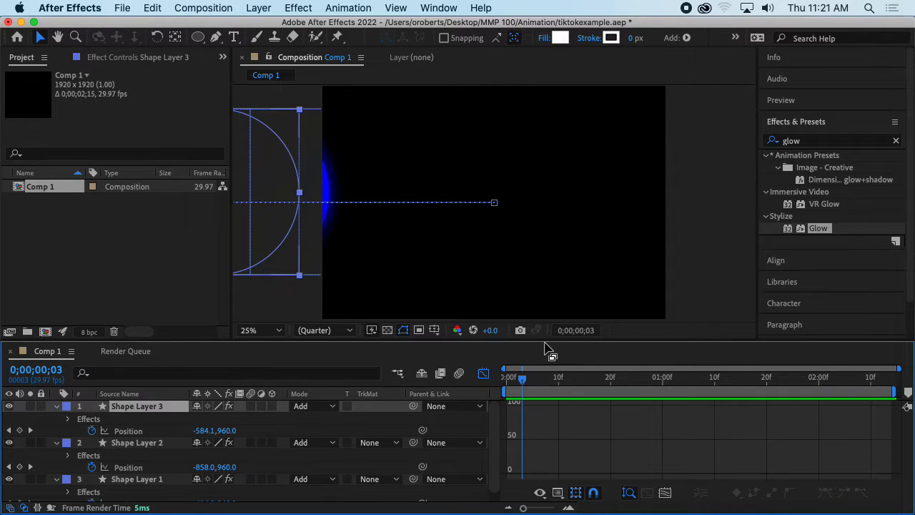
drag(546, 342, 541, 284)
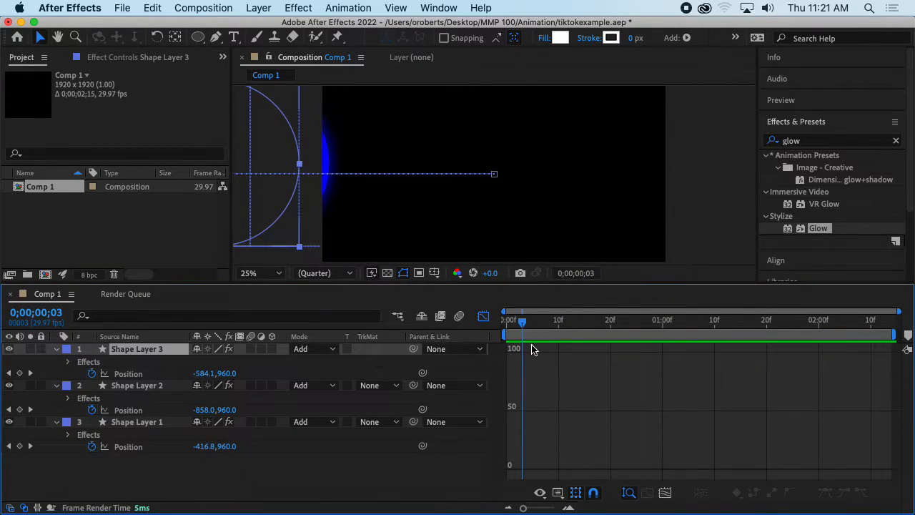
click(503, 319)
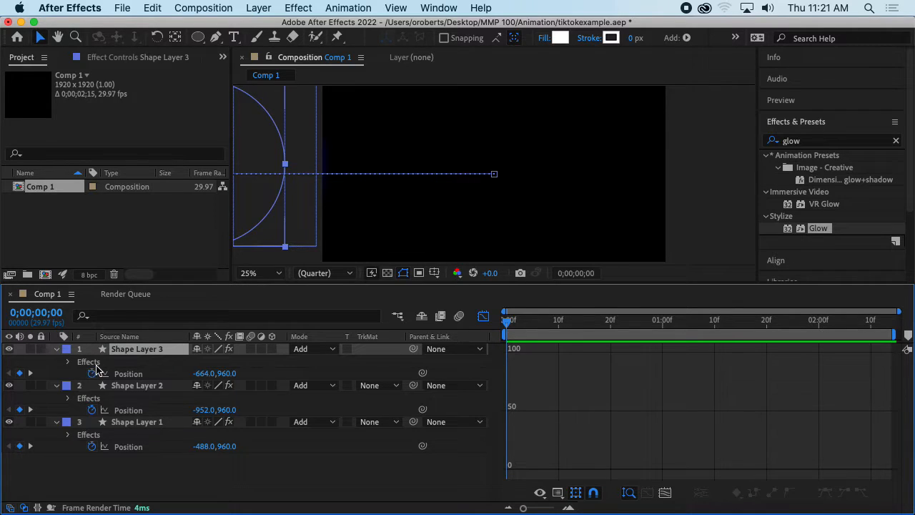
click(126, 373)
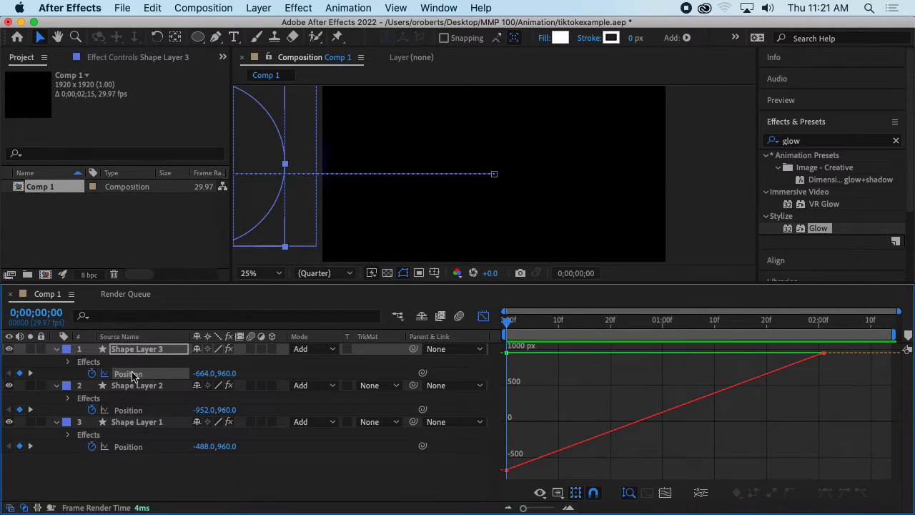
right_click(132, 378)
click(120, 363)
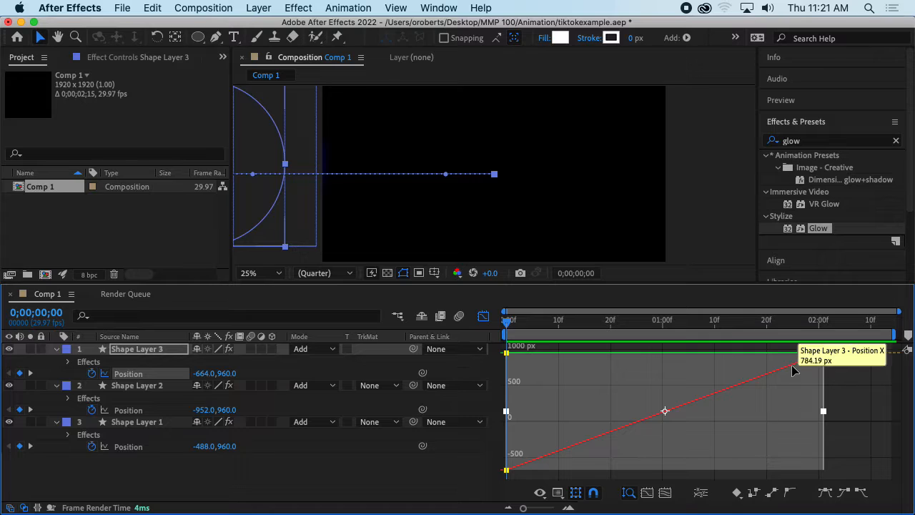
- Set the Temporal Interpolation of Shape Layer 3's Position keyframes to Bezier
right_click(824, 353)
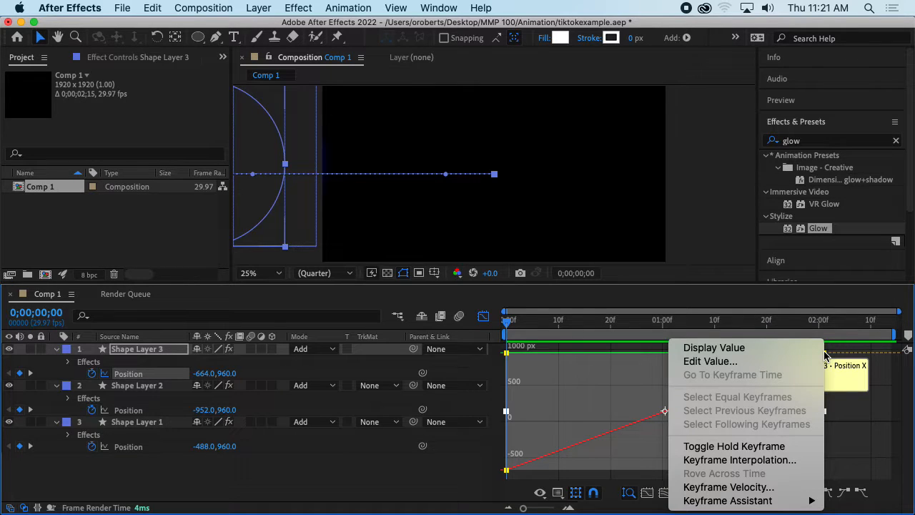
click(775, 459)
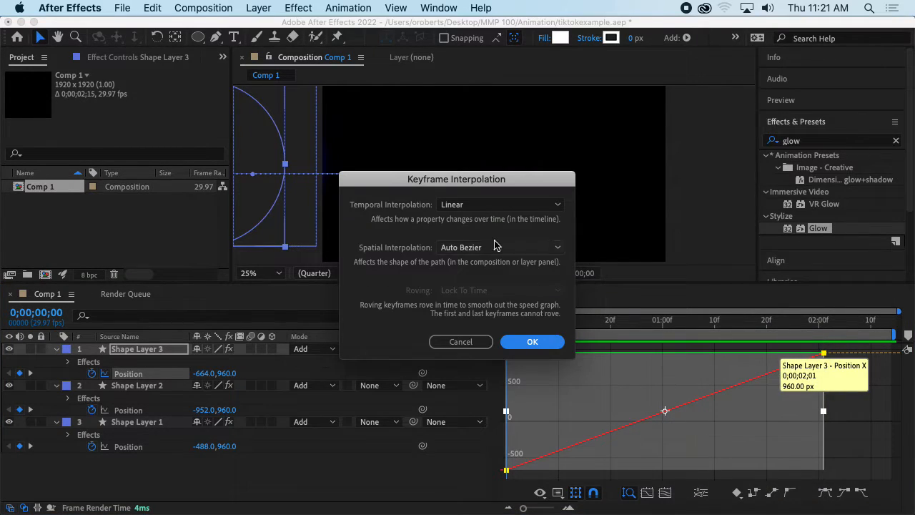
click(485, 205)
click(477, 254)
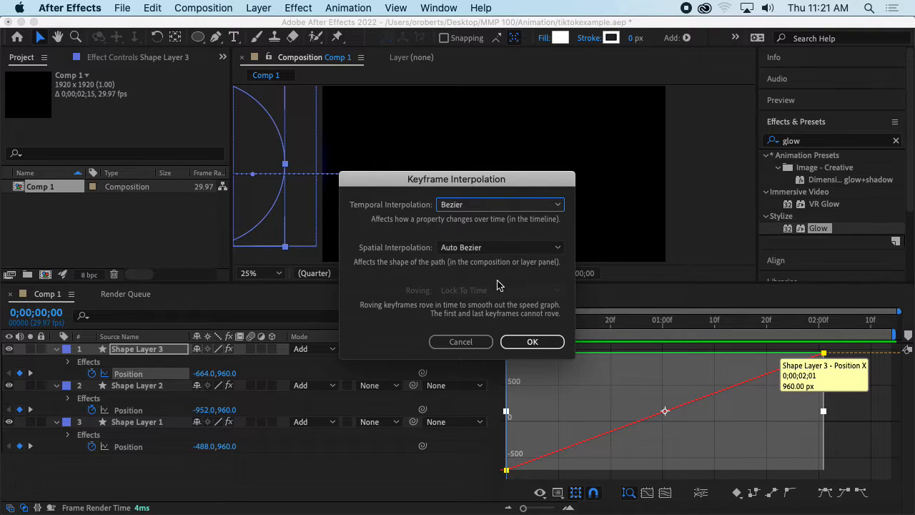
click(534, 342)
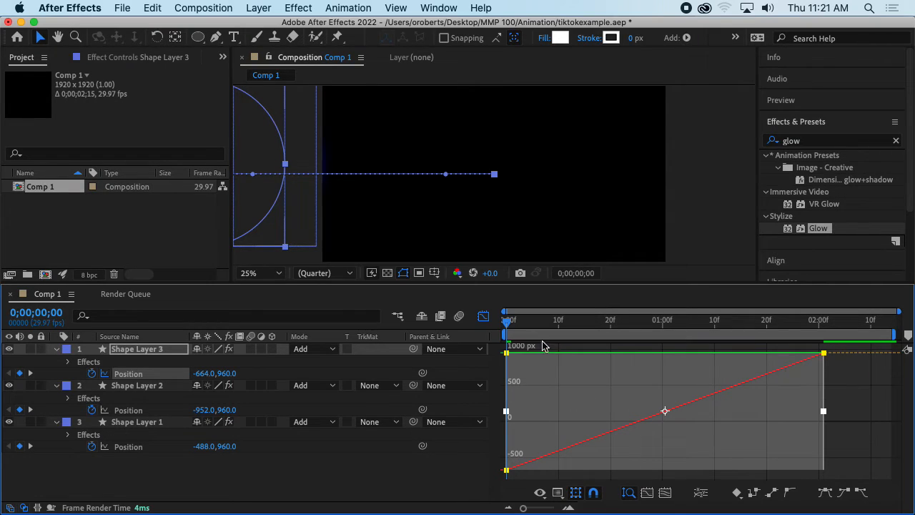
- Try to reshape the end of Shape Layer 3's Position curve from its last keyframe, and undo the change
double_click(823, 353)
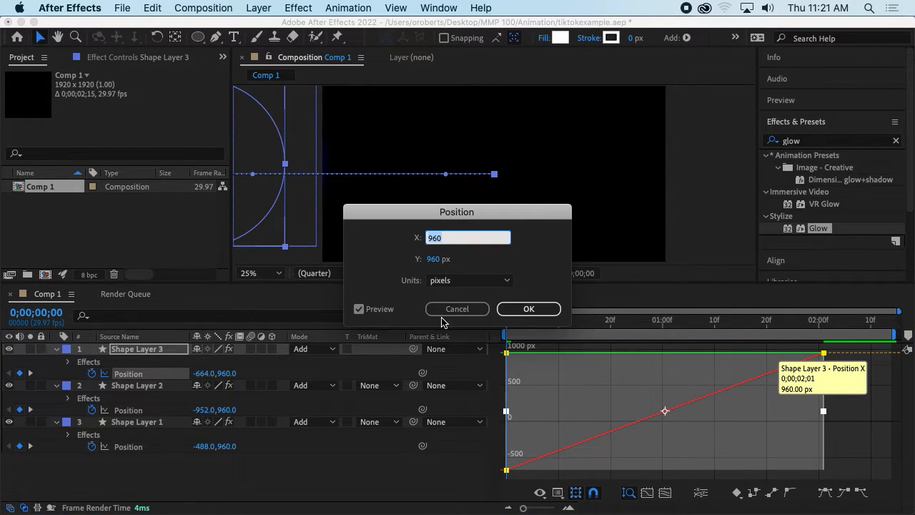
click(489, 311)
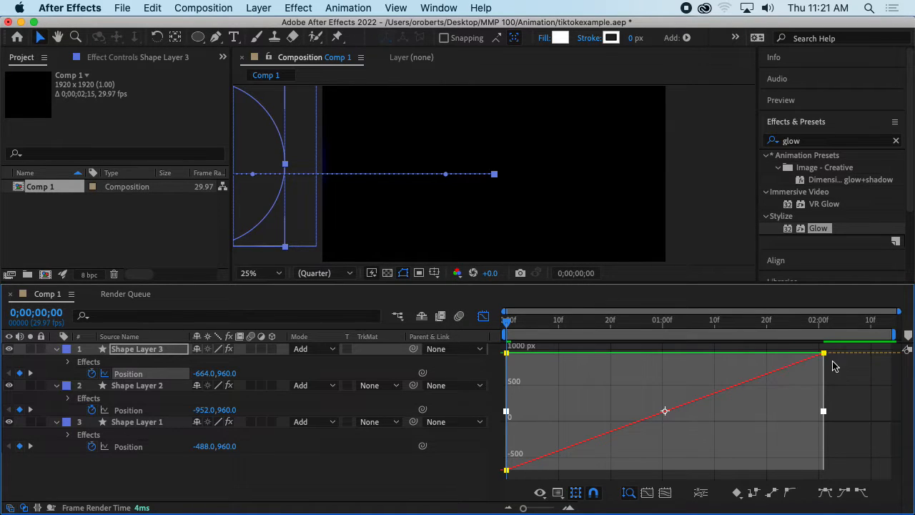
drag(825, 353, 827, 369)
key(super+z)
- Separate the dimensions of Shape Layer 3's Position and select the keyframes of its X Position curve
click(702, 492)
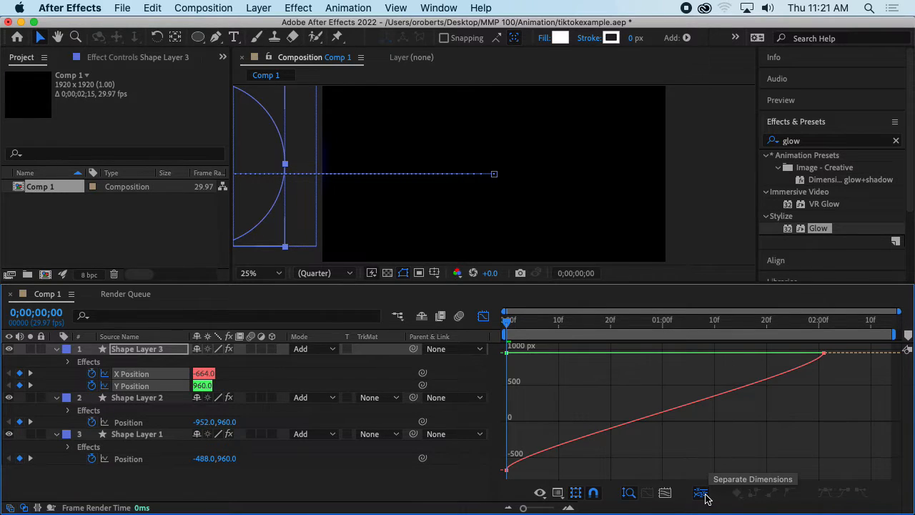
click(106, 374)
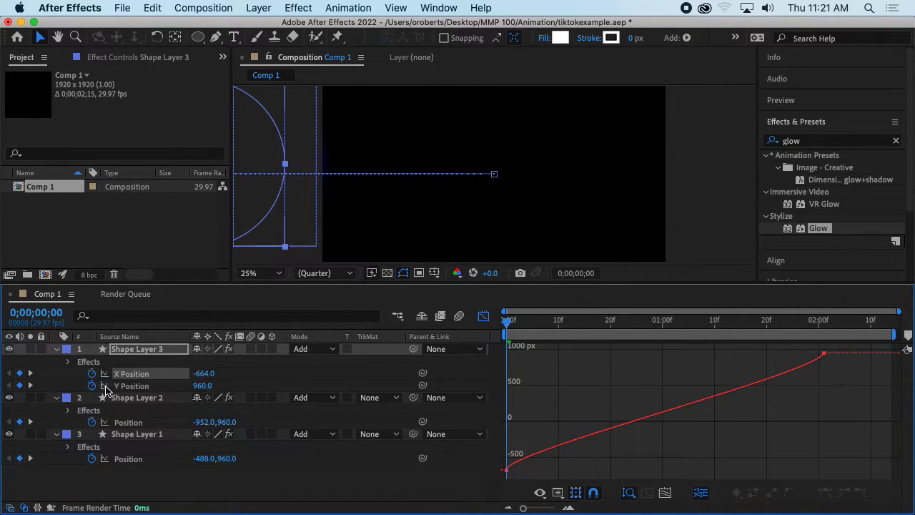
click(507, 458)
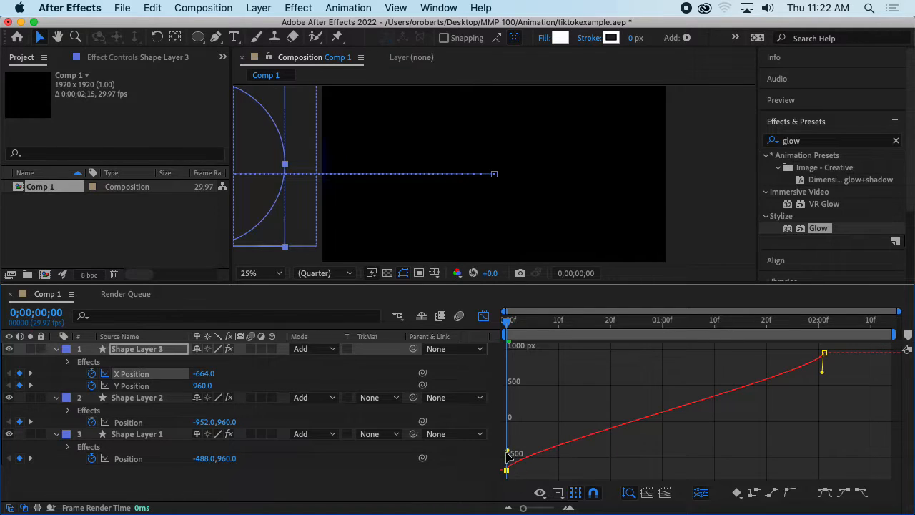
click(824, 375)
click(824, 371)
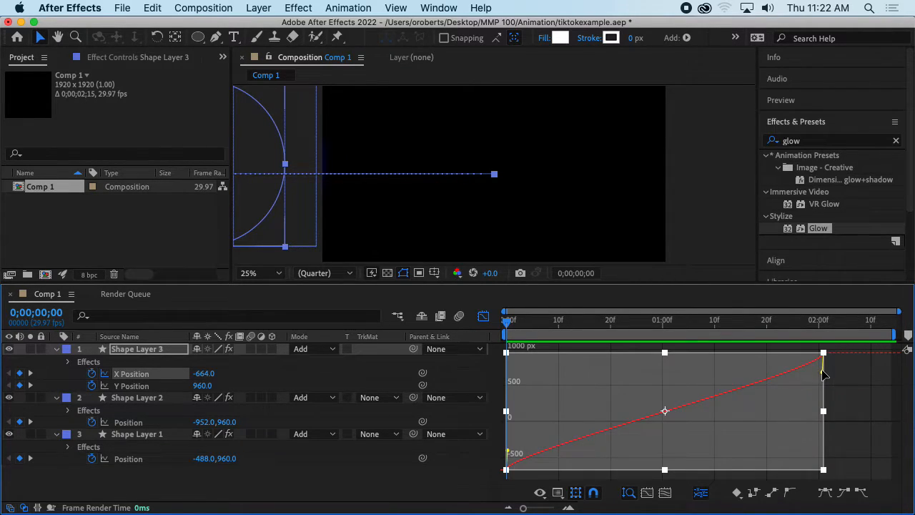
- Ease the X Position curve with a nearly flat start handle about 17 frames long and an end handle angled up and back, previewing the motion
drag(823, 376, 825, 348)
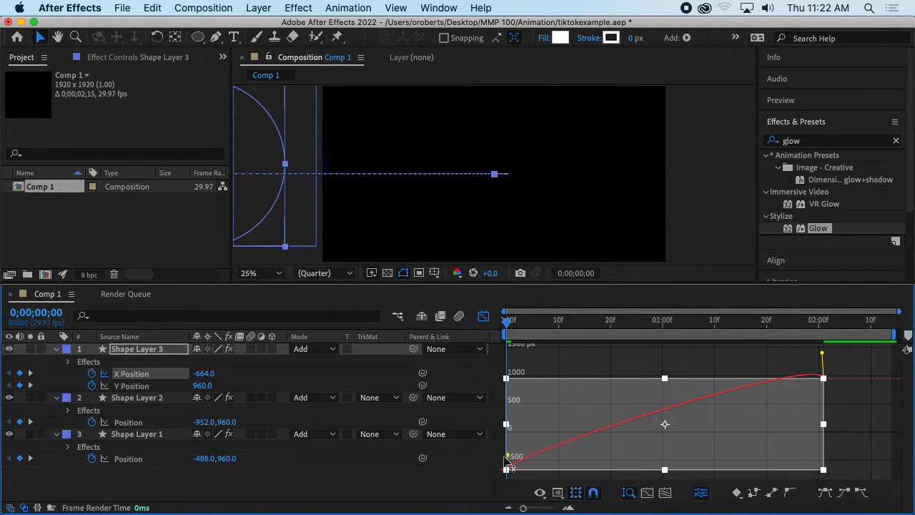
drag(506, 456, 597, 463)
key(space)
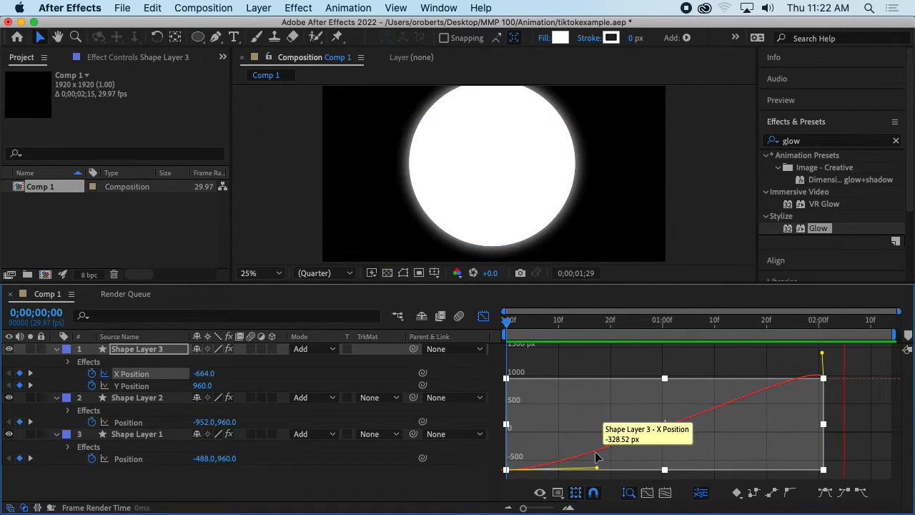
key(space)
drag(822, 353, 795, 354)
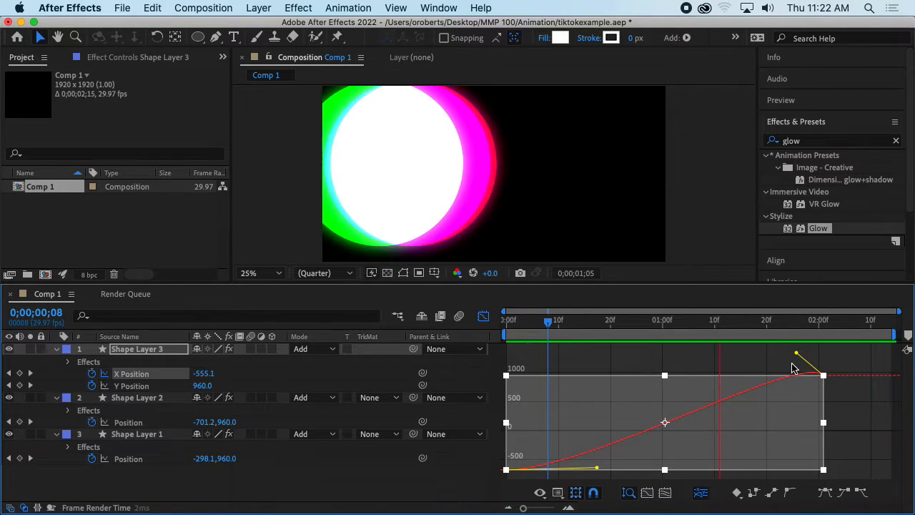
key(space)
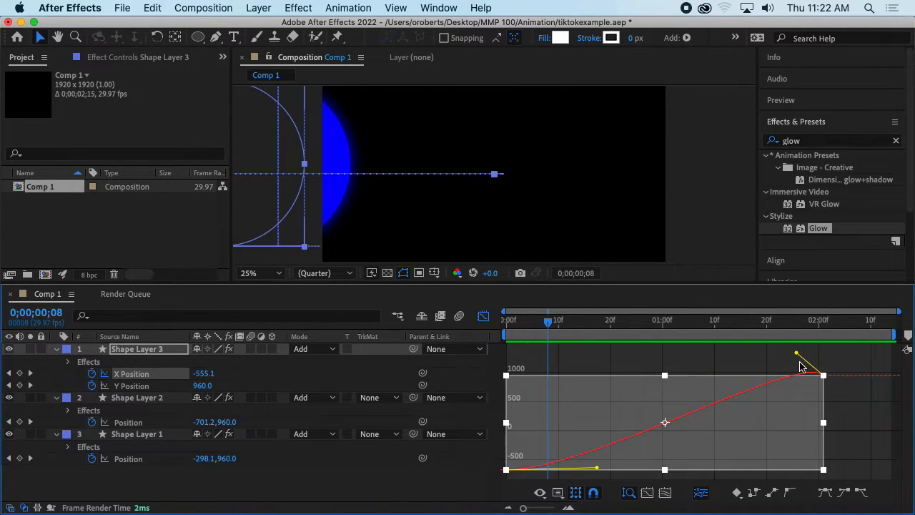
- Save the project, return the playhead to 0;00;00;00, and shrink the timeline to enlarge the composition view
key(super+s)
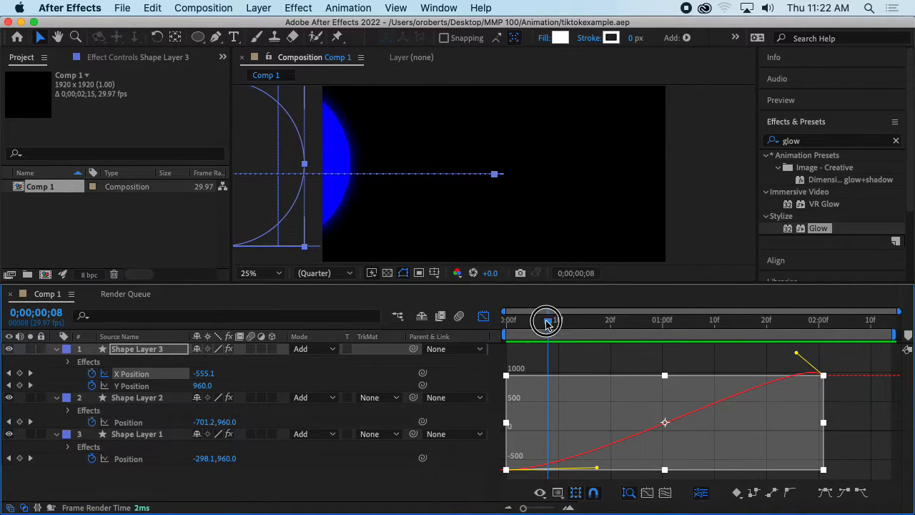
drag(548, 319, 484, 321)
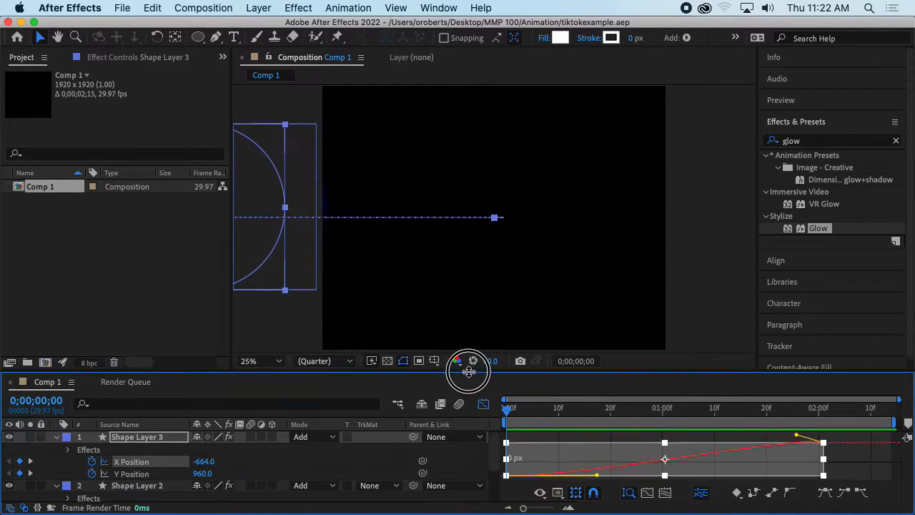
drag(461, 285, 469, 371)
scroll(474, 265, down, 2)
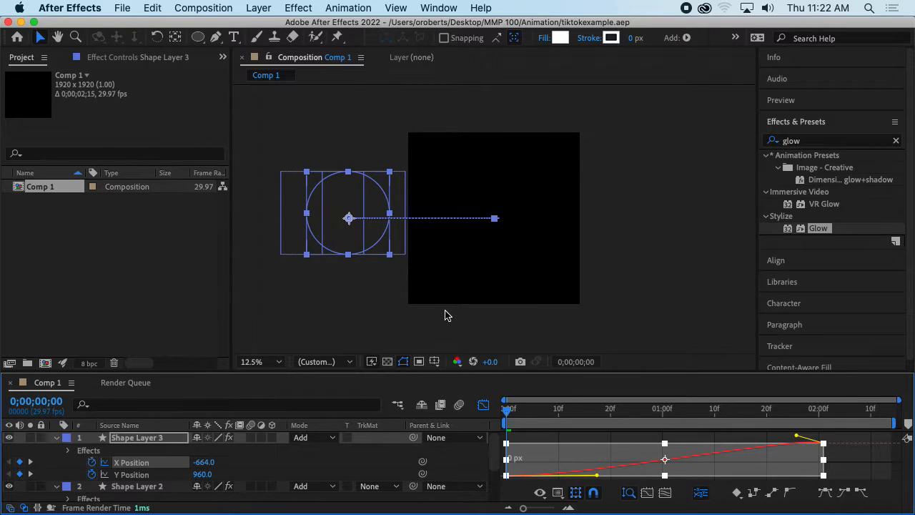
- Select Comp 1 in the project and send it to the Adobe Media Encoder queue
click(55, 220)
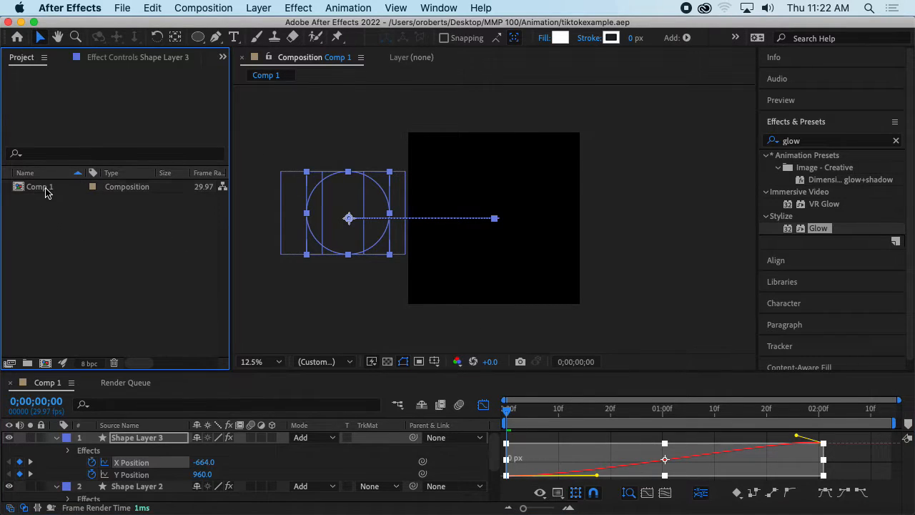
click(45, 189)
click(180, 7)
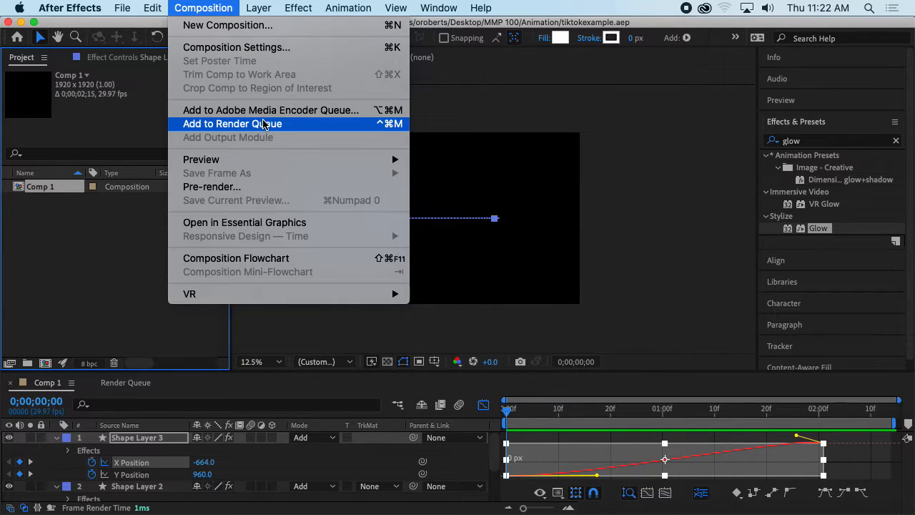
click(319, 112)
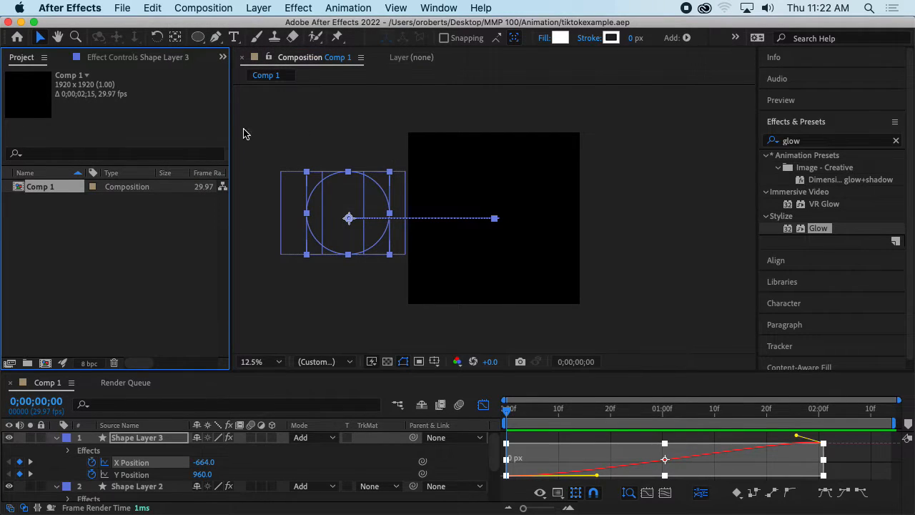
mouse_move(2, 108)
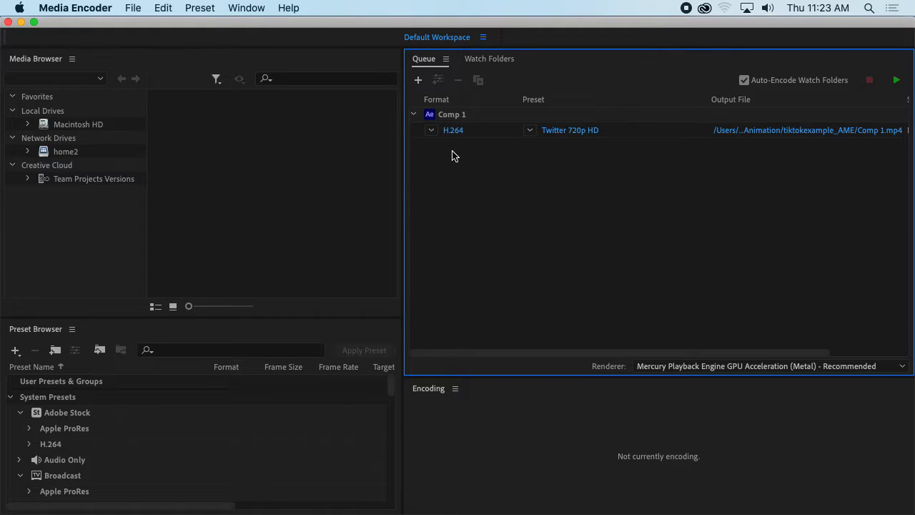
- Duplicate the H.264 output of Comp 1 in the encoding queue
click(432, 130)
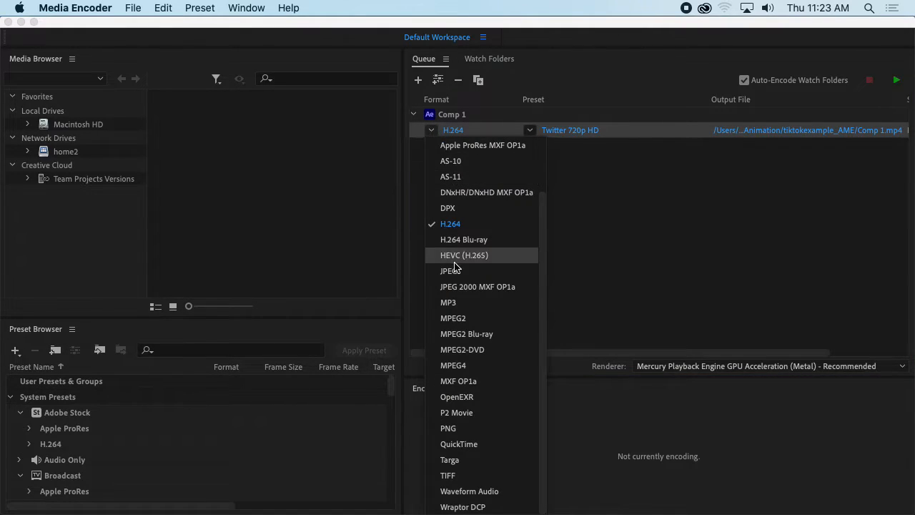
click(619, 232)
right_click(489, 138)
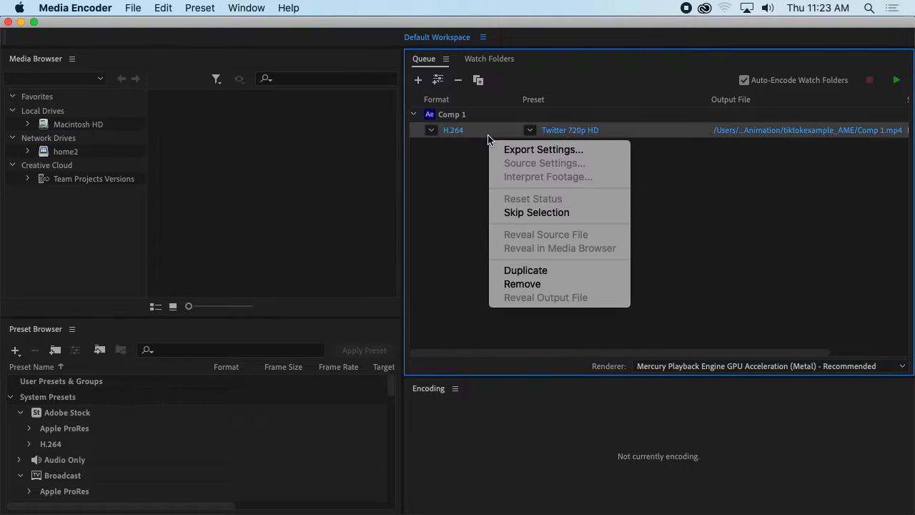
click(525, 268)
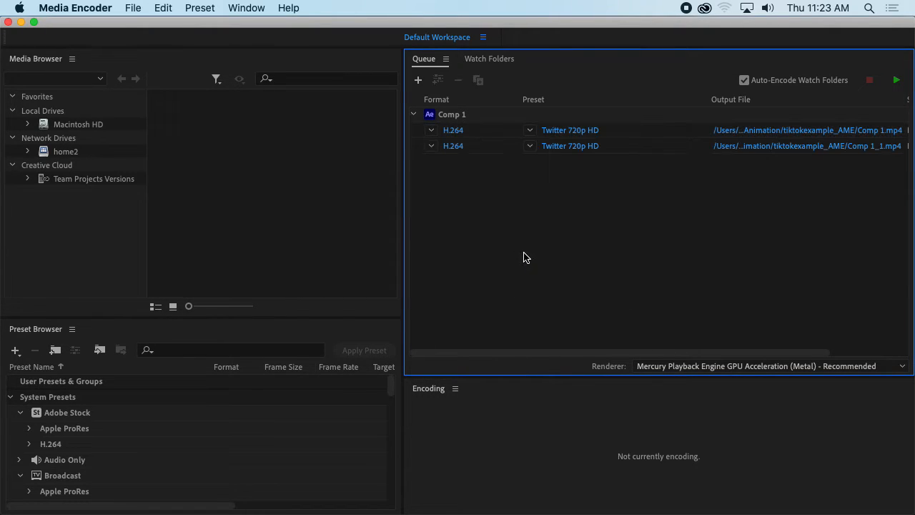
- Set the first output's format to QuickTime and look through its presets, keeping Adobe Stock HD with Audio (Apple ProRes 422 HQ)
click(436, 131)
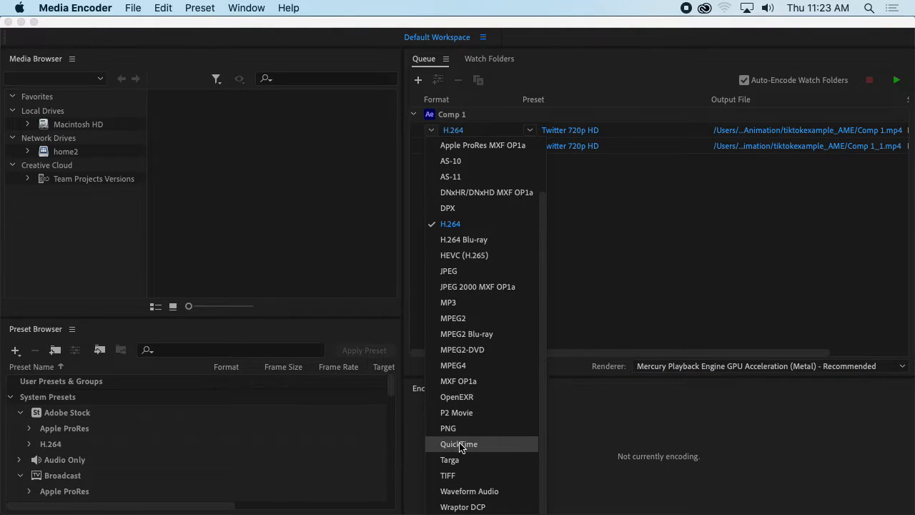
scroll(469, 443, up, 2)
scroll(470, 477, down, 2)
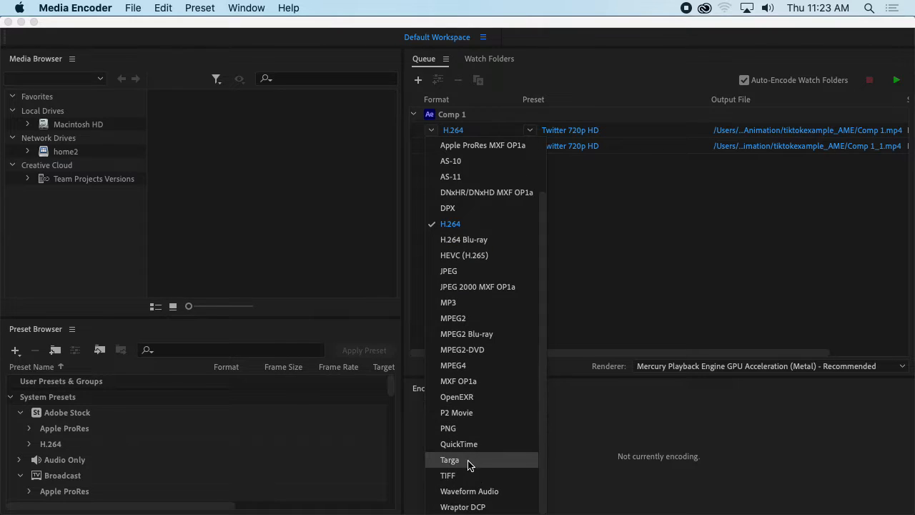
click(465, 443)
click(529, 131)
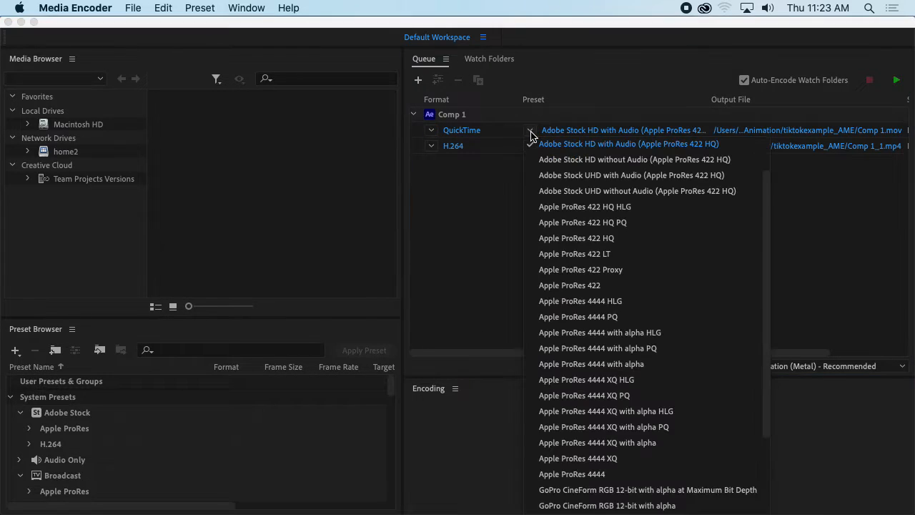
scroll(590, 255, down, 3)
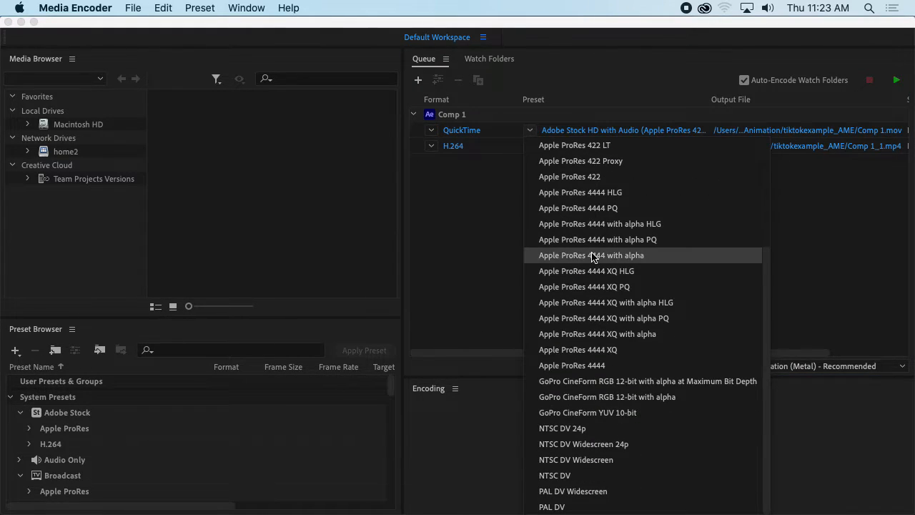
scroll(592, 256, up, 4)
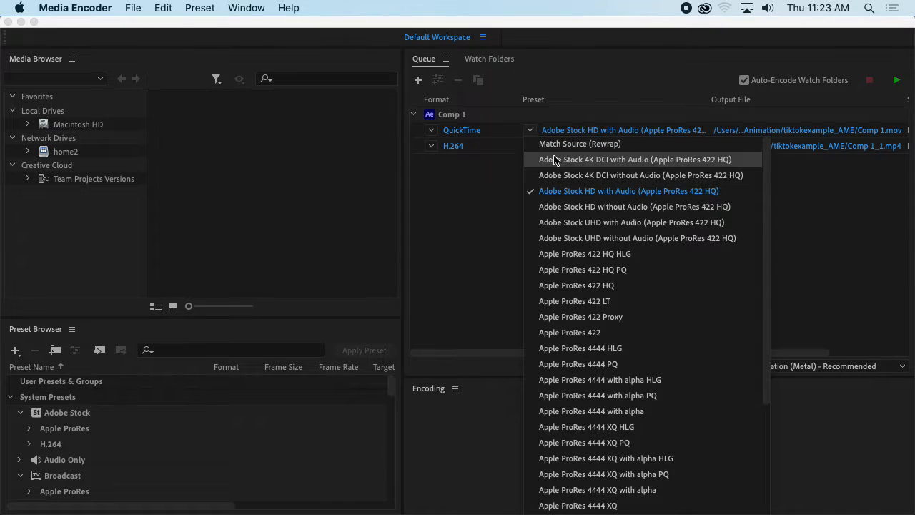
click(529, 130)
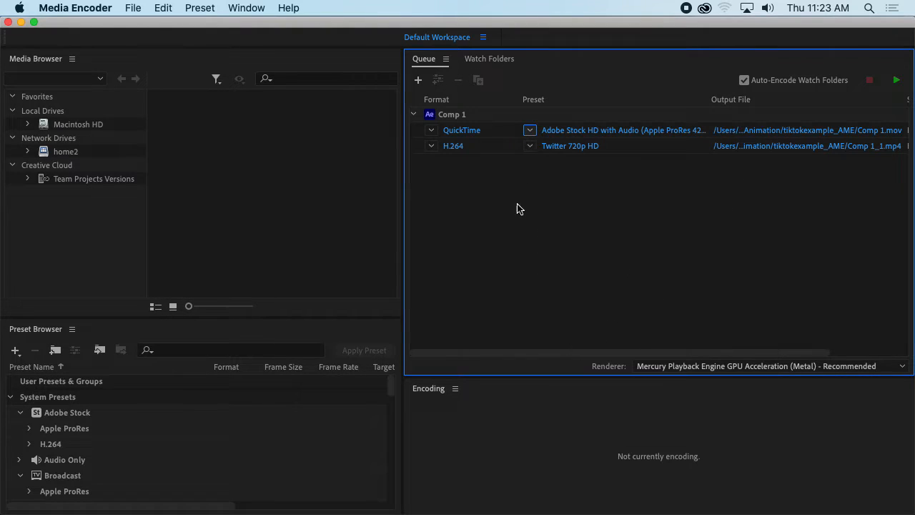
- Look through the second output's formats and presets, keeping H.264 with Twitter 720p HD
click(433, 148)
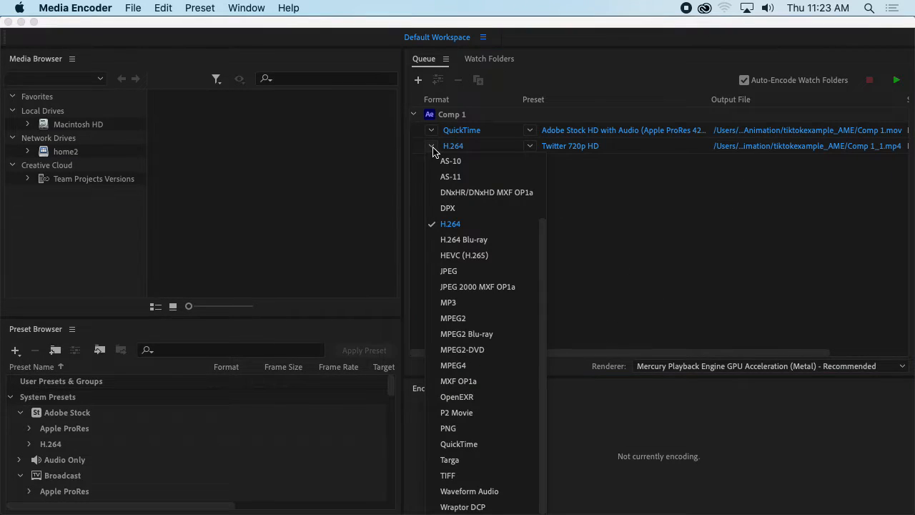
click(471, 227)
click(537, 146)
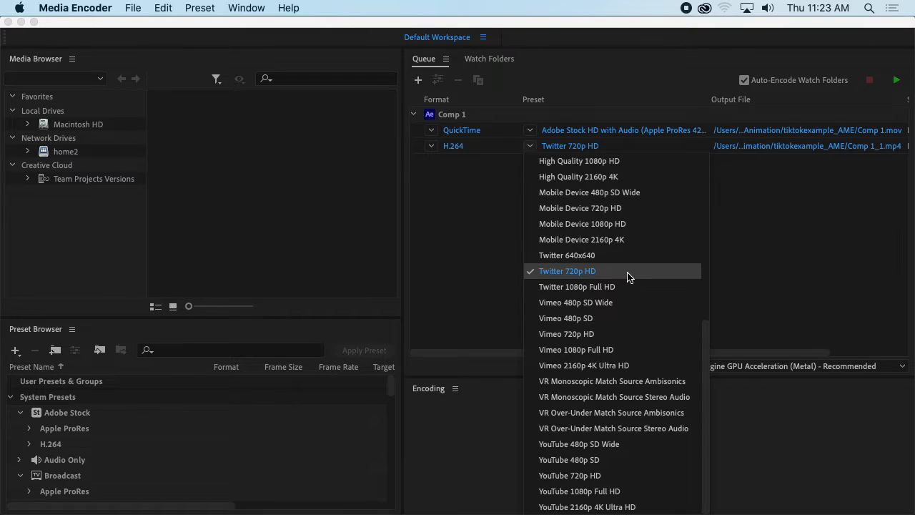
scroll(626, 277, up, 7)
scroll(624, 279, down, 7)
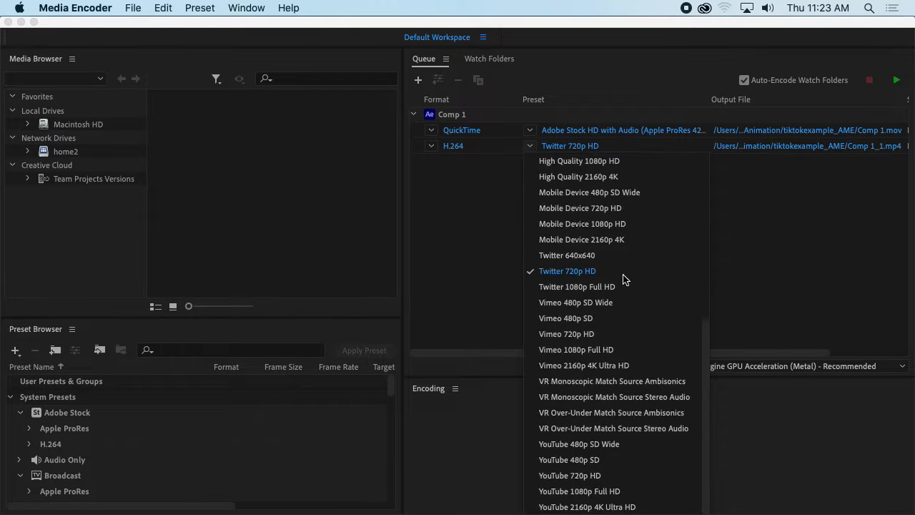
click(772, 221)
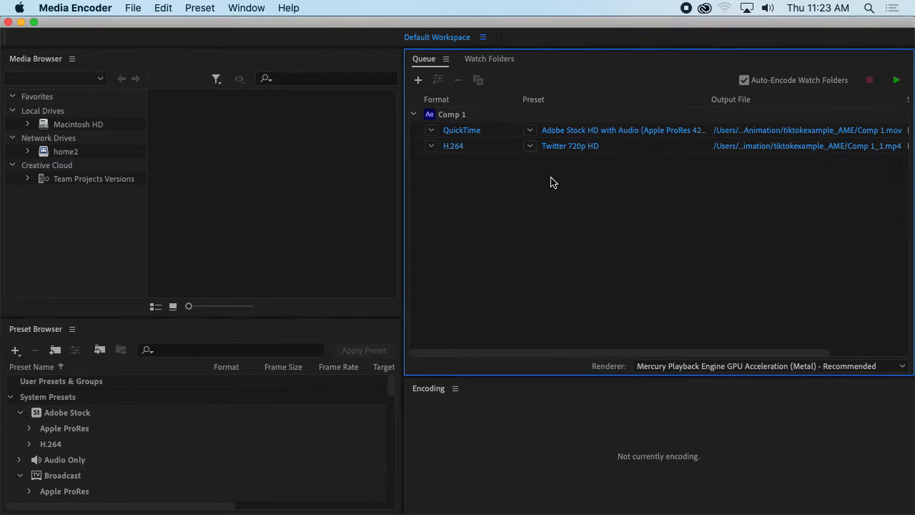
- Duplicate the H.264 Twitter 720p HD output to add a third output for Comp 1
right_click(470, 148)
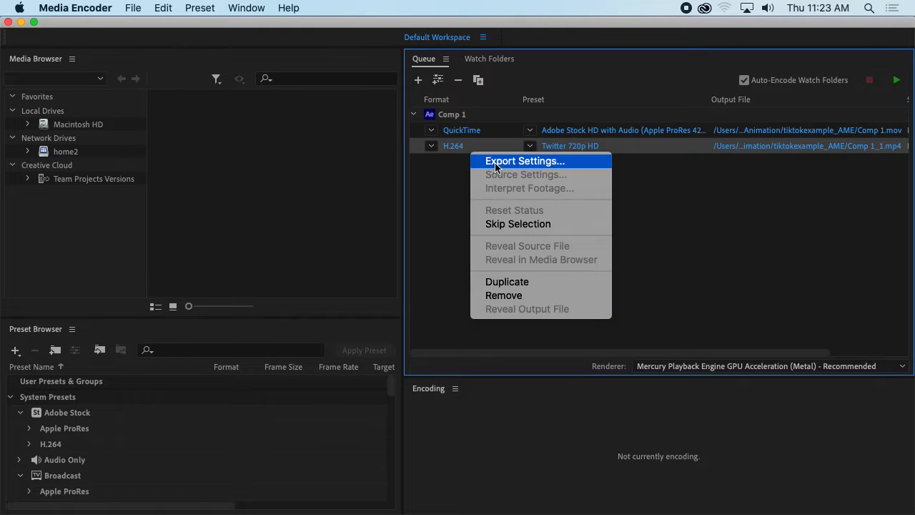
click(499, 163)
right_click(497, 149)
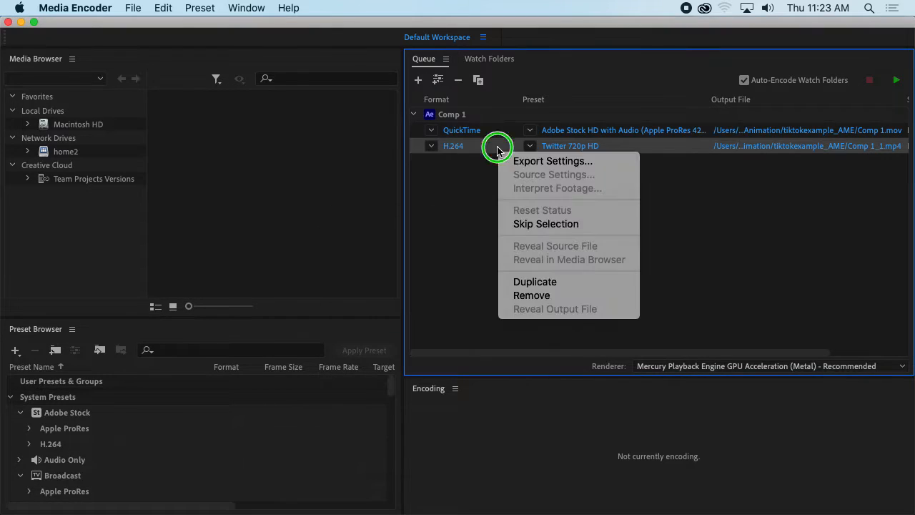
click(529, 282)
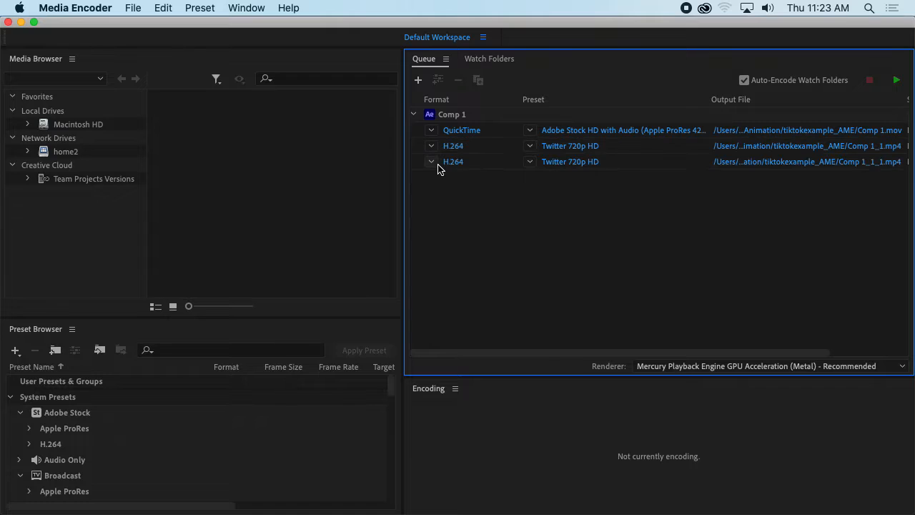
- Set the third output to Animated GIF with the Animated GIF (Match Source) preset and start encoding the queue
click(431, 162)
scroll(485, 242, up, 3)
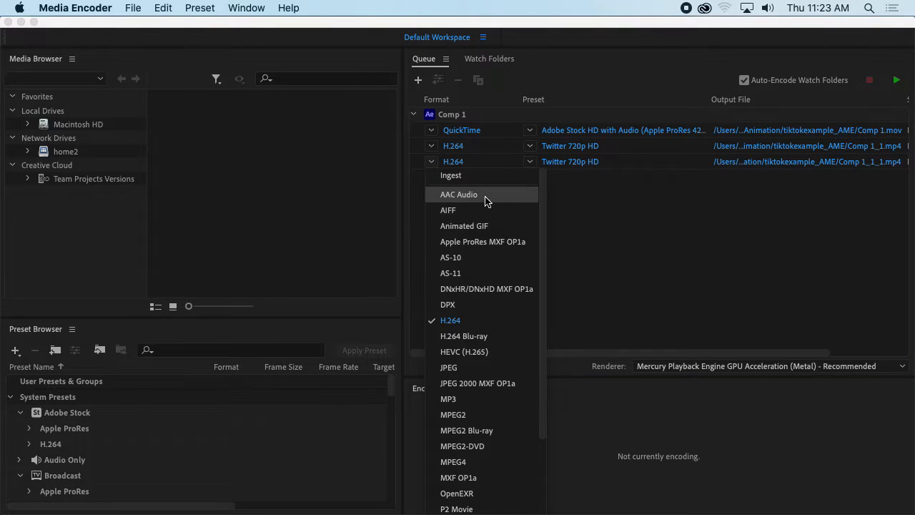
click(488, 228)
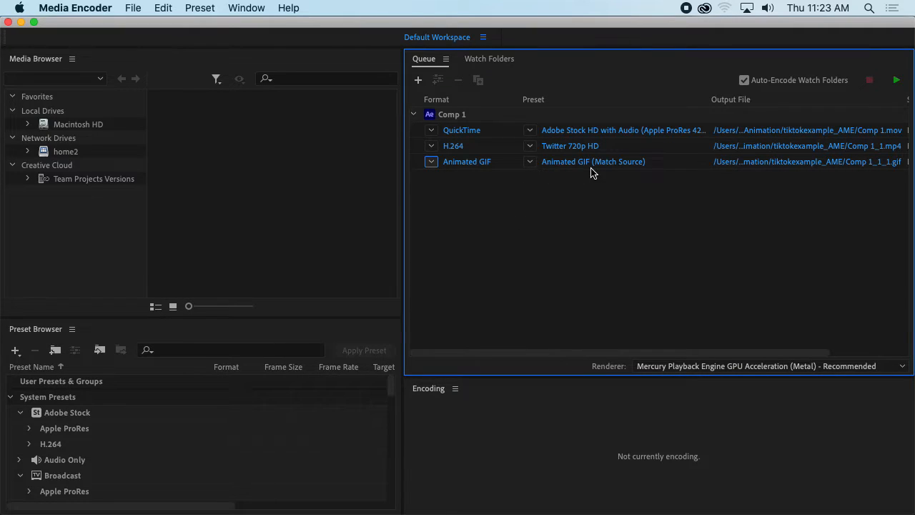
click(531, 166)
click(535, 179)
click(897, 79)
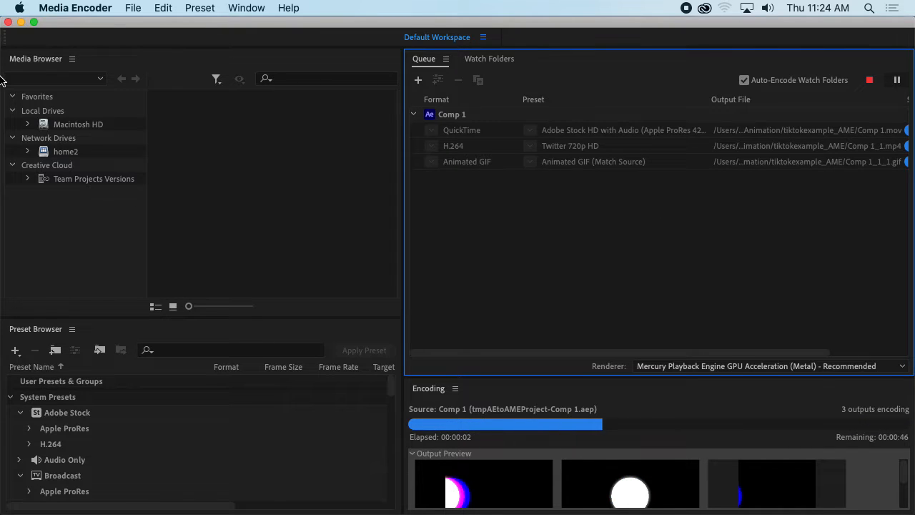
- Switch to Chrome and open openlab.bmcc.cuny.edu/mmp-100-spring-2022/ in a new tab
click(29, 98)
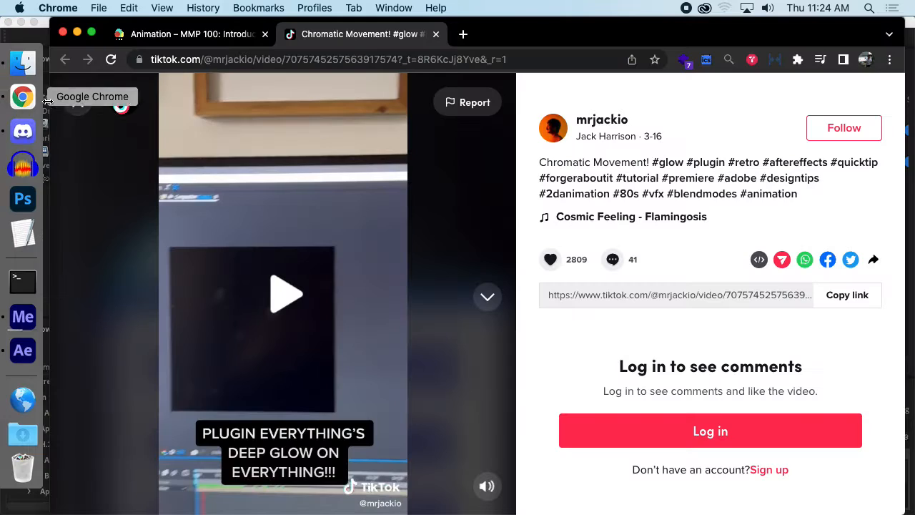
click(463, 34)
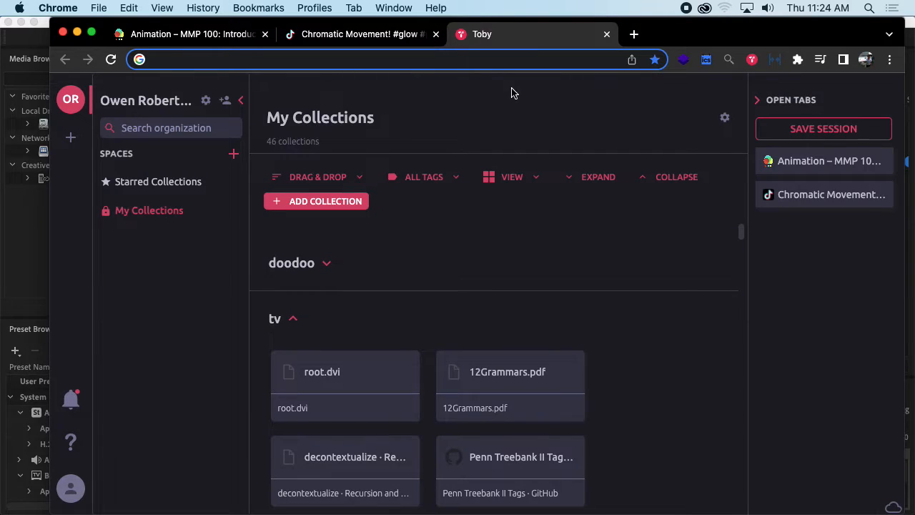
text(open)
key(Right)
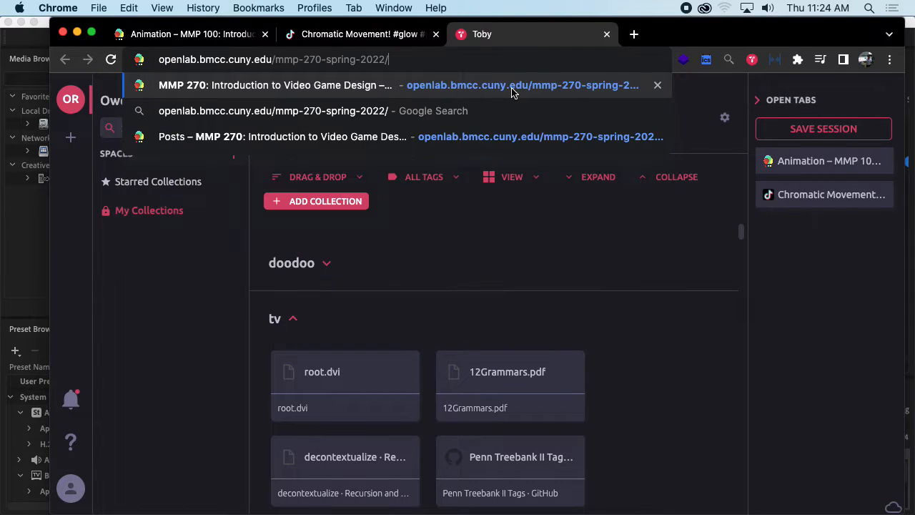
key(shift+Left)
key(shift+Left)
key(shift+Left)
key(shift+Left)
key(shift+Left)
key(shift+Left)
key(shift+Left)
key(shift+Left)
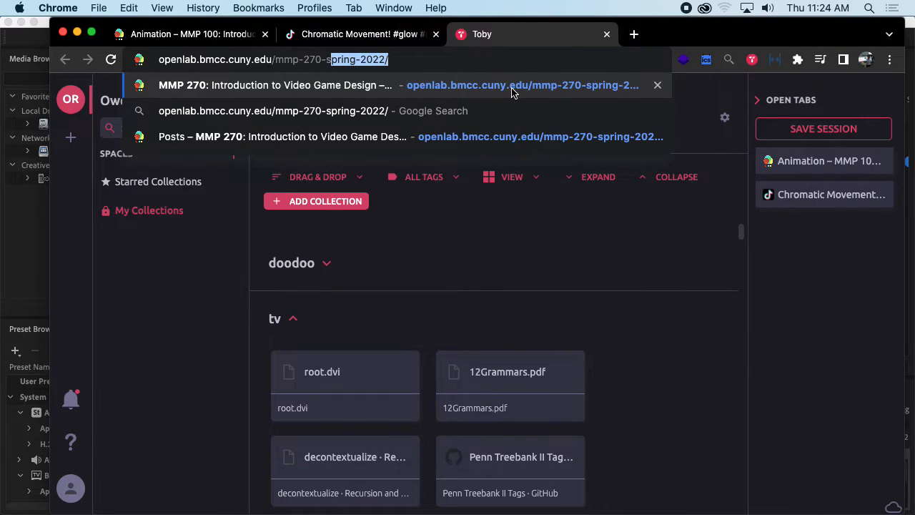
key(BackSpace)
key(BackSpace)
text(10)
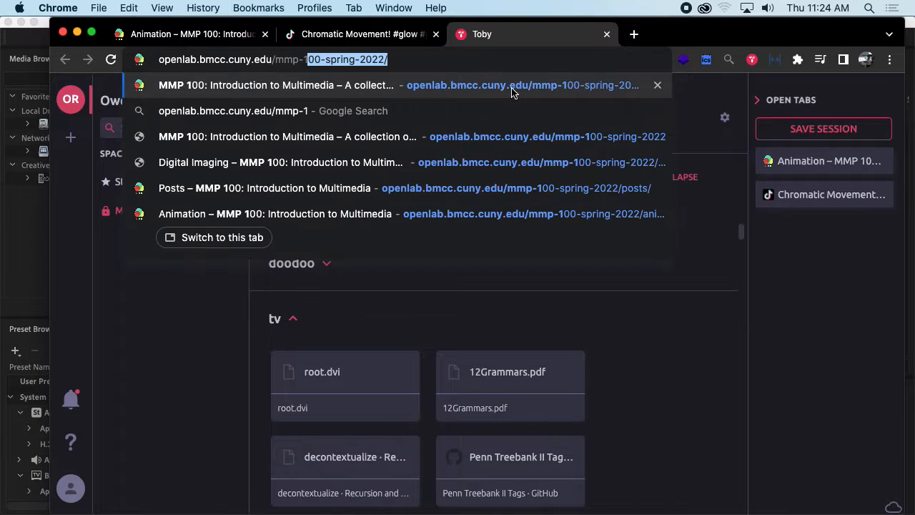
key(Return)
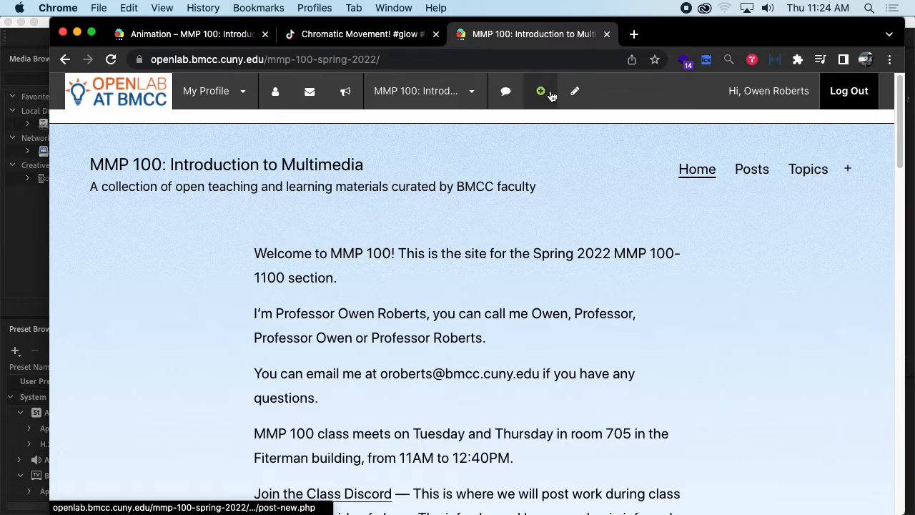
- Create a new post on the MMP 100 site titled "Animated emotions and words"
mouse_move(544, 93)
click(542, 119)
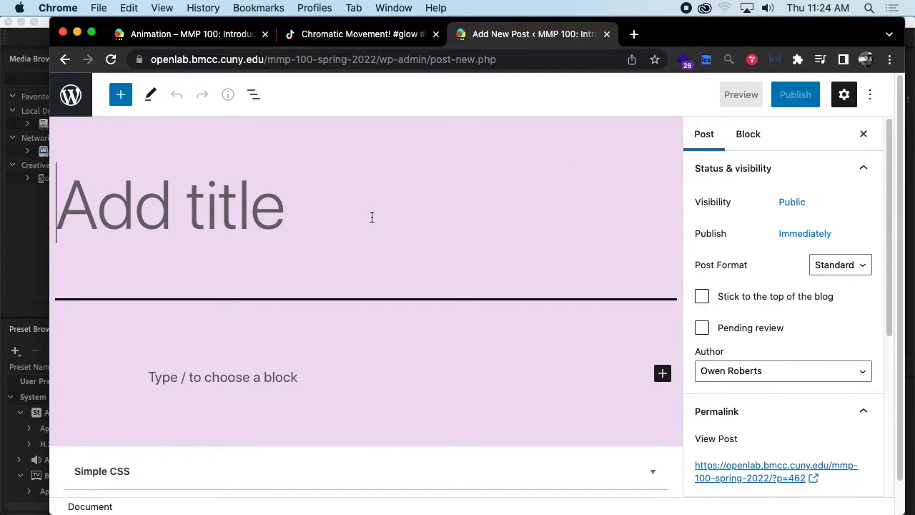
text(Animated emot)
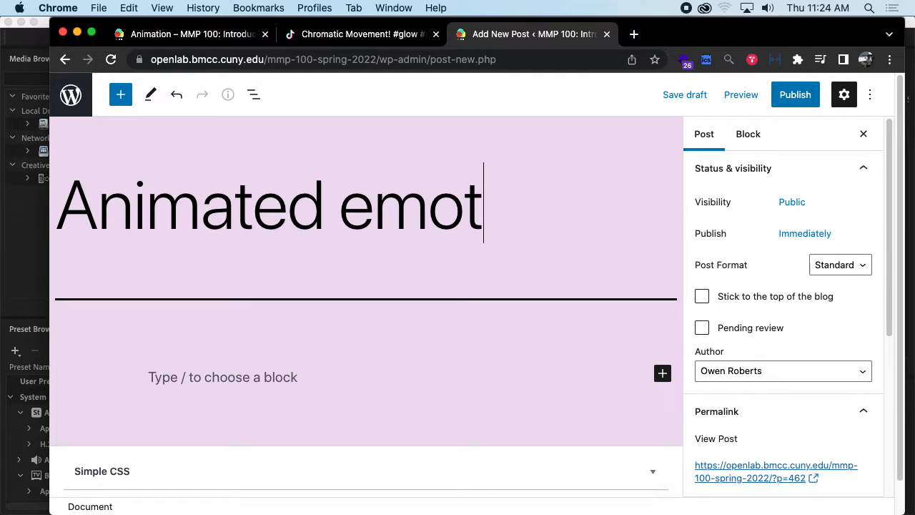
text(ions and words)
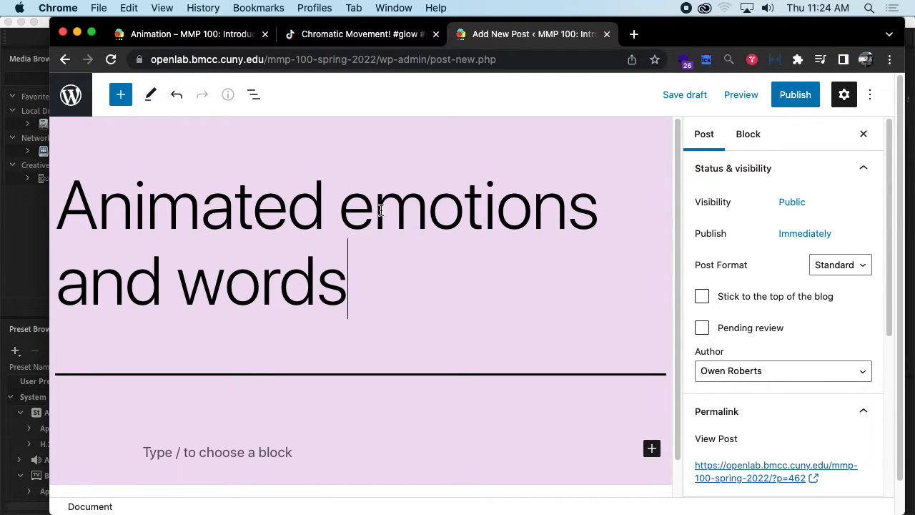
- Create a new category named "Animation" and assign it to the post
scroll(587, 207, down, 1)
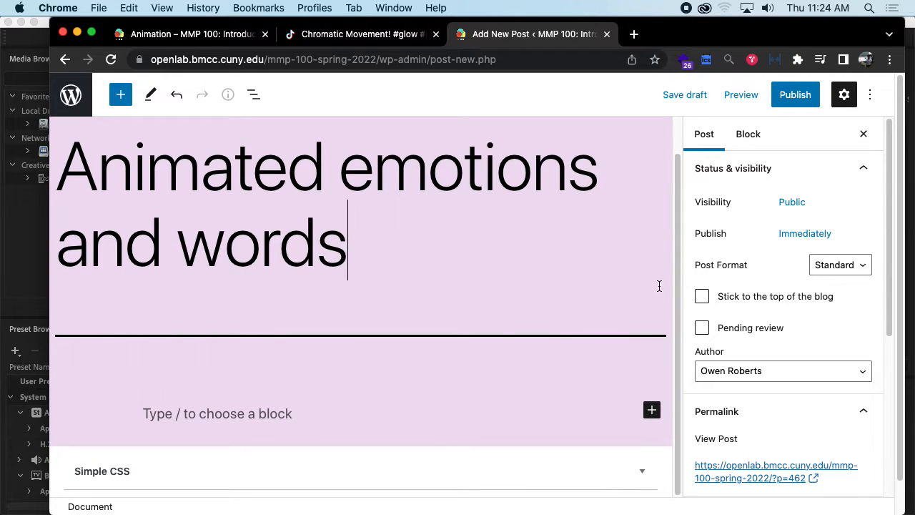
scroll(755, 336, down, 3)
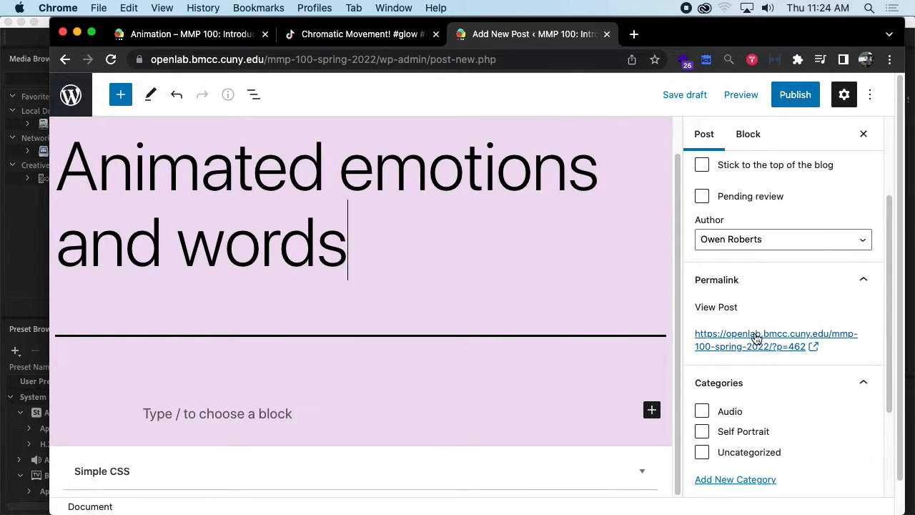
scroll(749, 367, down, 3)
click(742, 349)
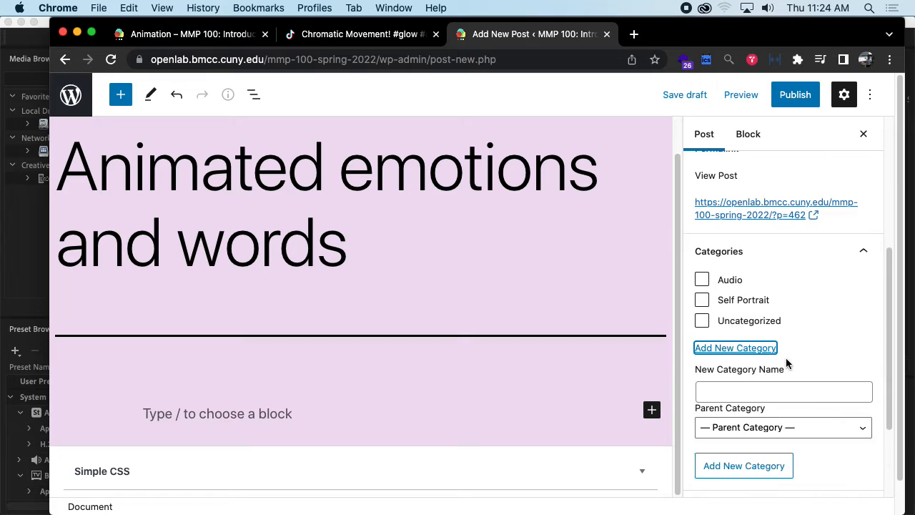
click(760, 389)
text(Animate)
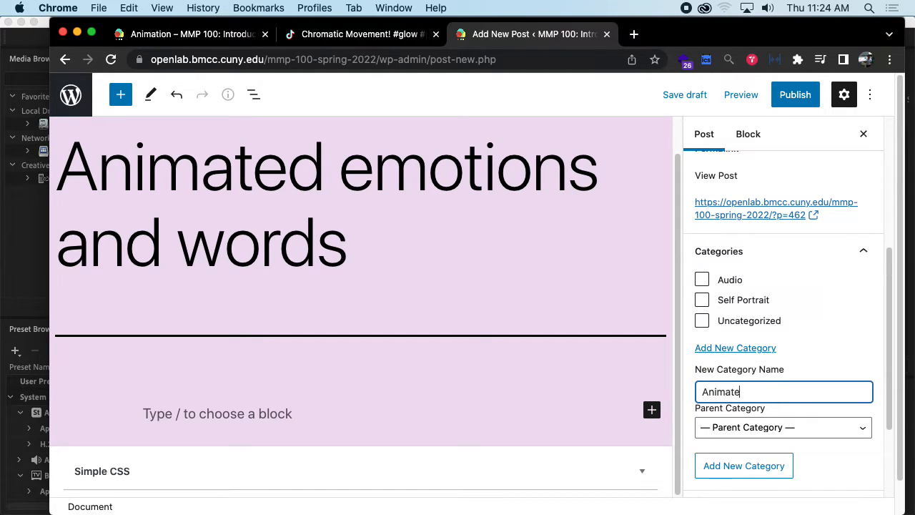
text(d)
key(super+a)
text(Animation)
click(766, 461)
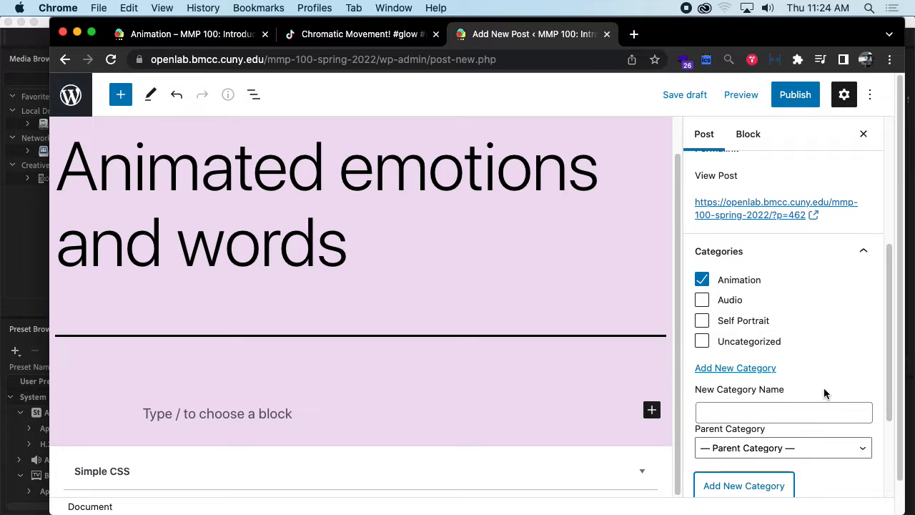
scroll(787, 282, up, 10)
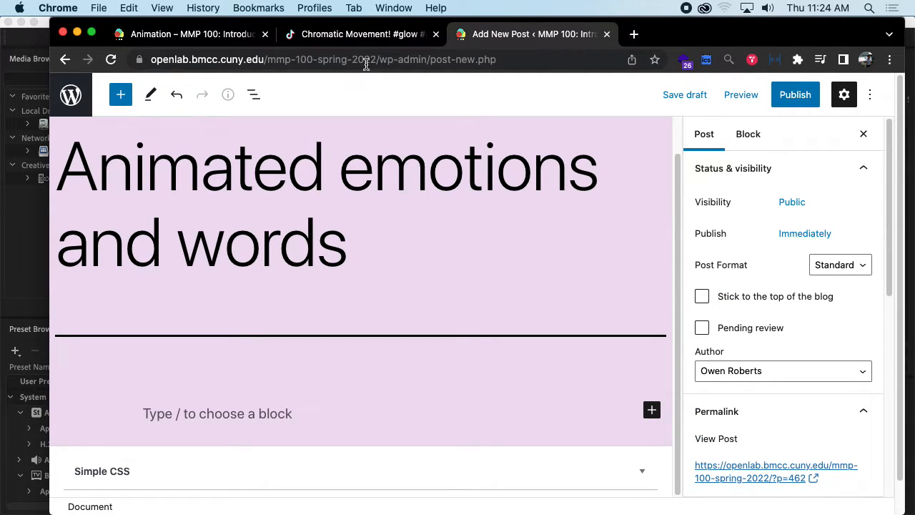
- Open the project statement template linked in the animated words and emotions assignment on the class Animation page
click(161, 37)
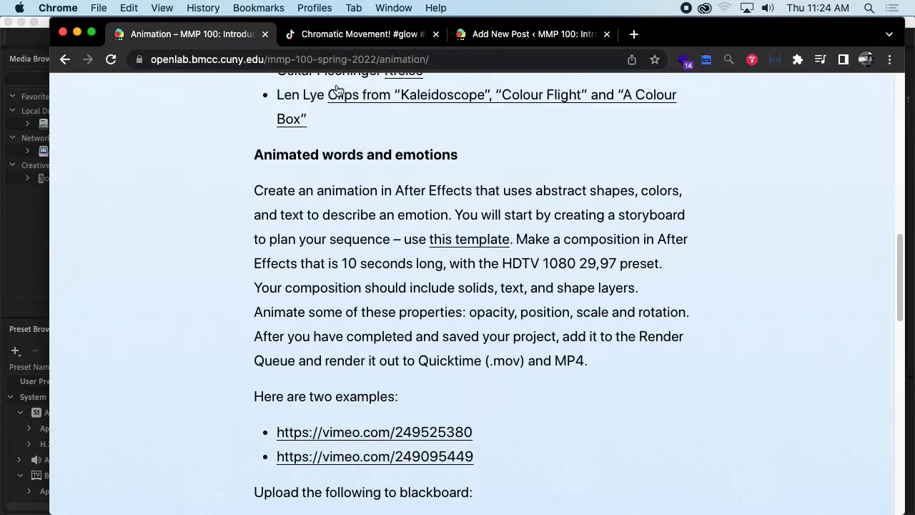
scroll(493, 203, up, 15)
mouse_move(807, 169)
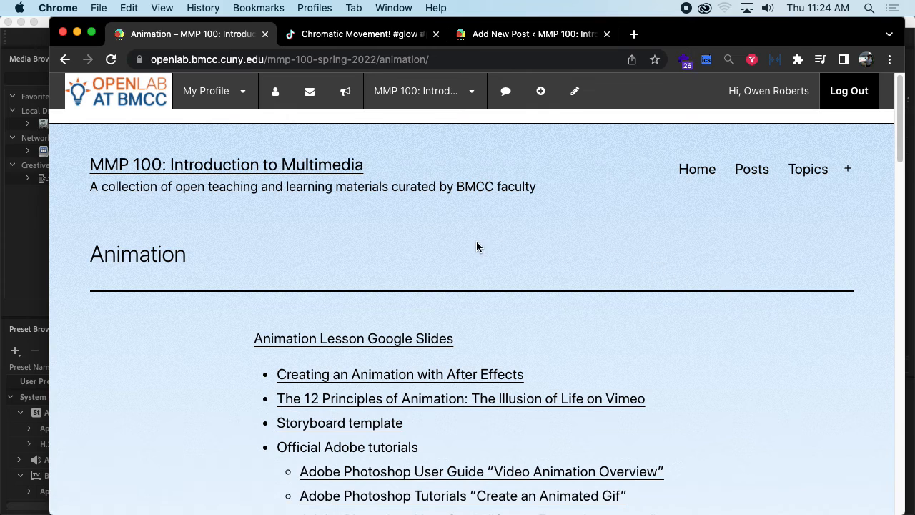
scroll(477, 246, down, 20)
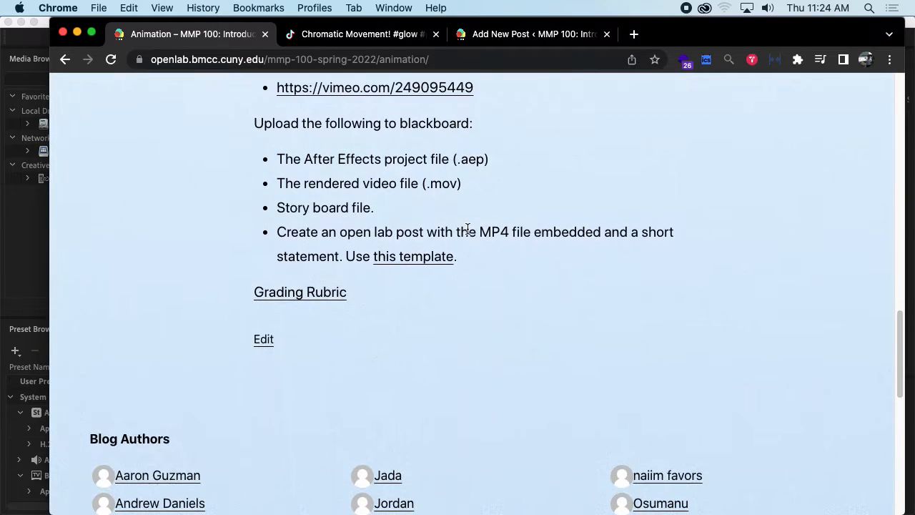
click(426, 263)
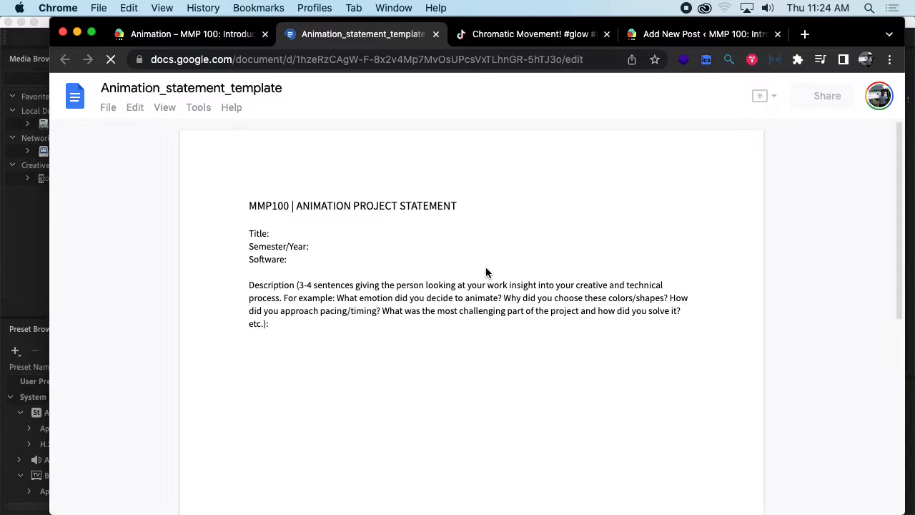
- Copy the Title, Semester/Year and Software lines from the statement template into the body of the new post
drag(247, 233, 294, 329)
click(302, 315)
drag(299, 270, 232, 234)
key(super+c)
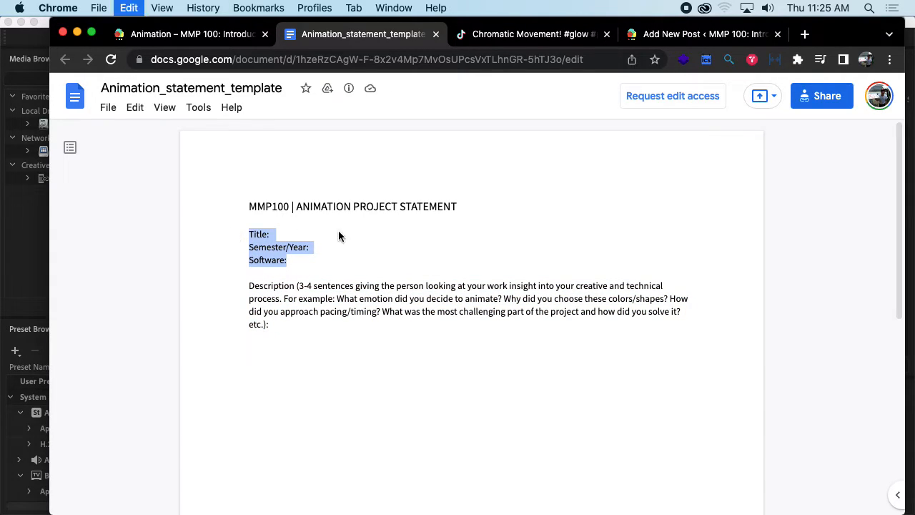
click(704, 34)
click(270, 412)
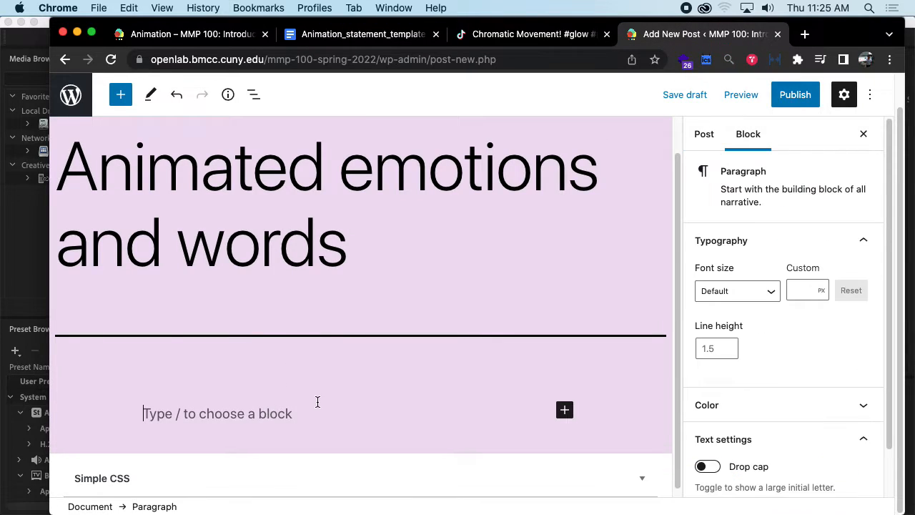
key(super+v)
click(253, 322)
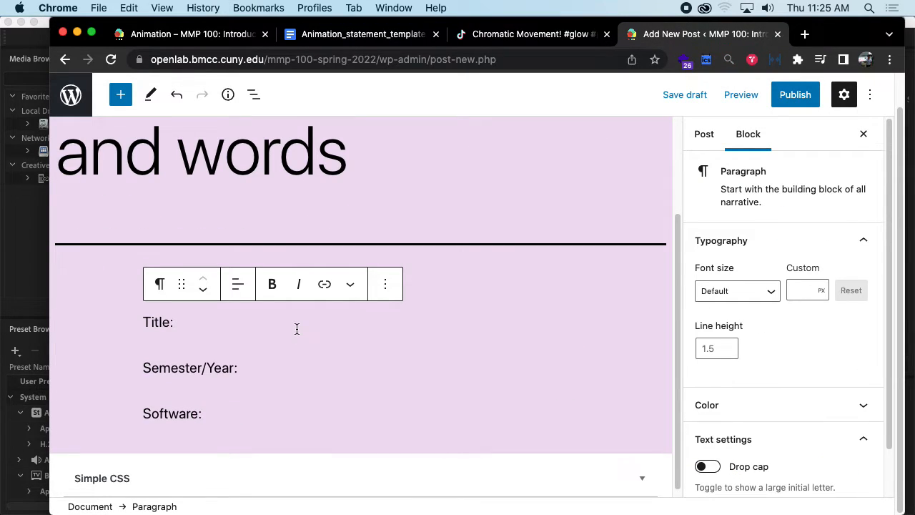
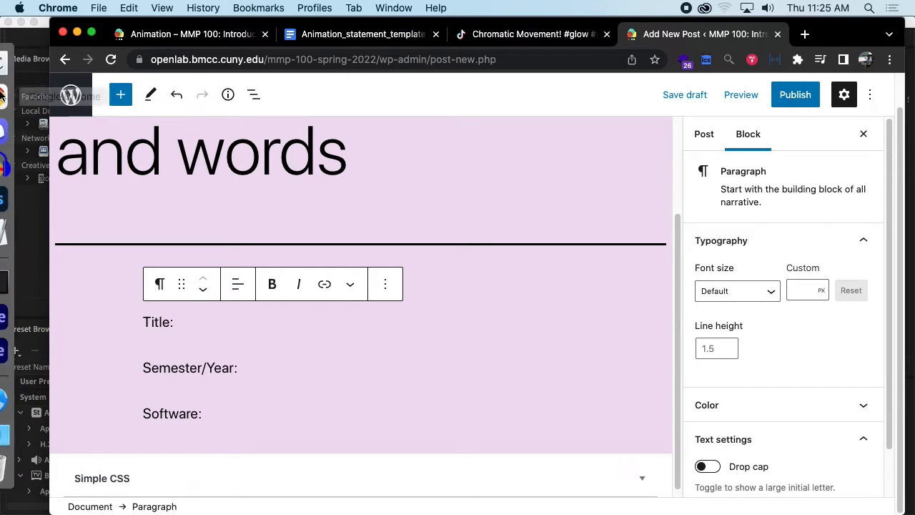
- Switch to Finder, preview Main.mp4 in the Animation folder, and return to the post in Chrome
click(19, 68)
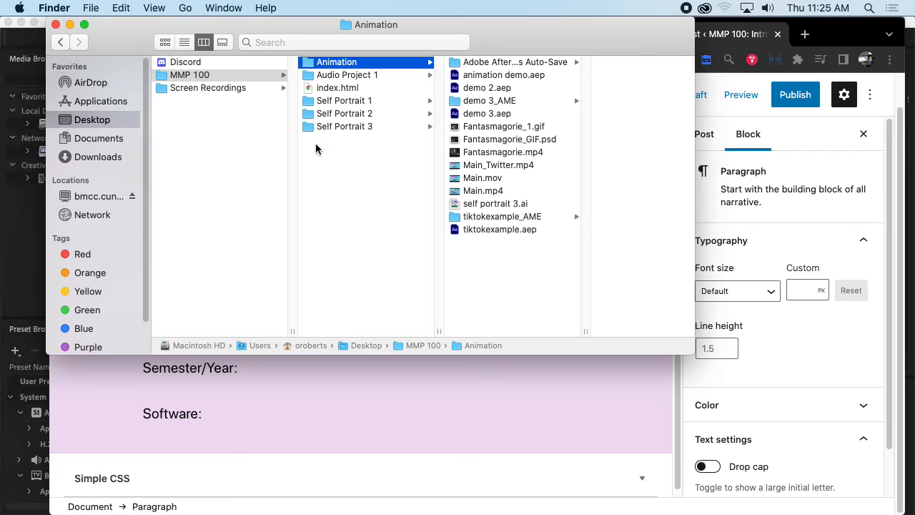
click(510, 101)
click(464, 178)
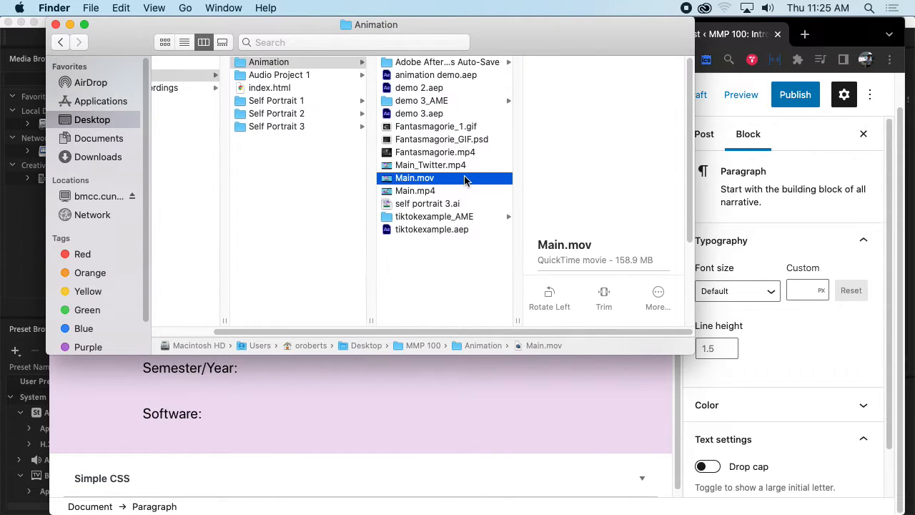
click(463, 189)
key(space)
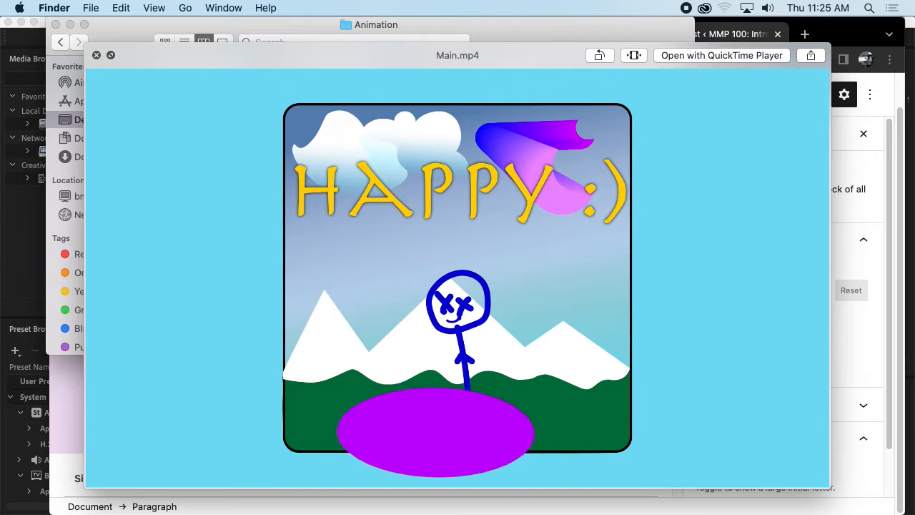
key(space)
key(super+Tab)
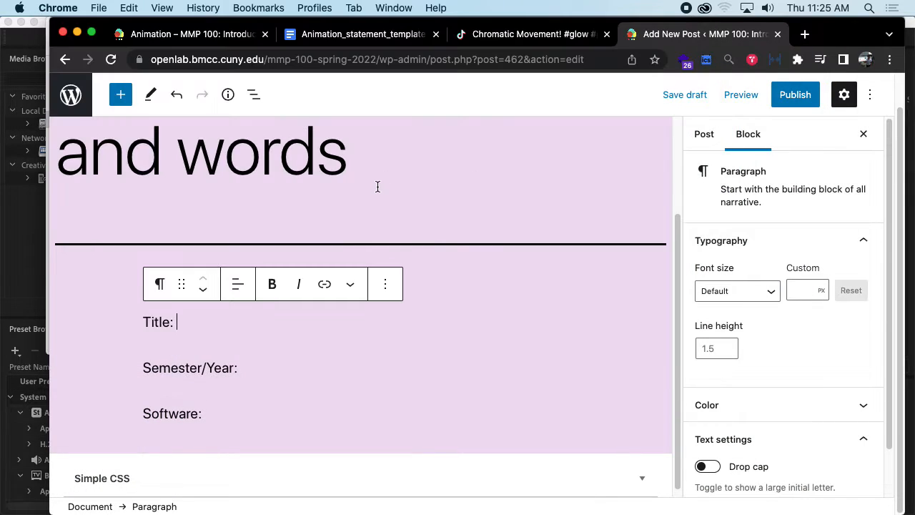
- Fill in the title "Happy :)", semester "Spring 2022" and software "Adobe After Effects" in the post body
text(Haop)
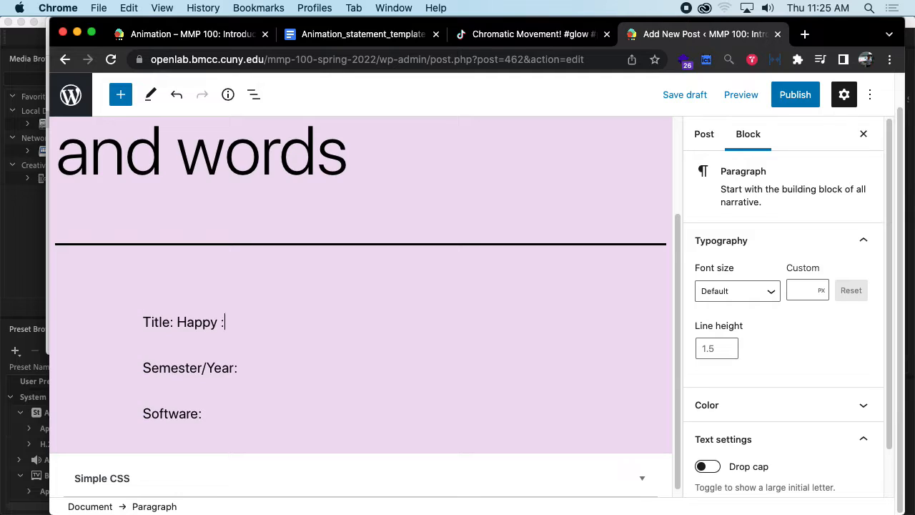
click(305, 369)
text(Spring 2022)
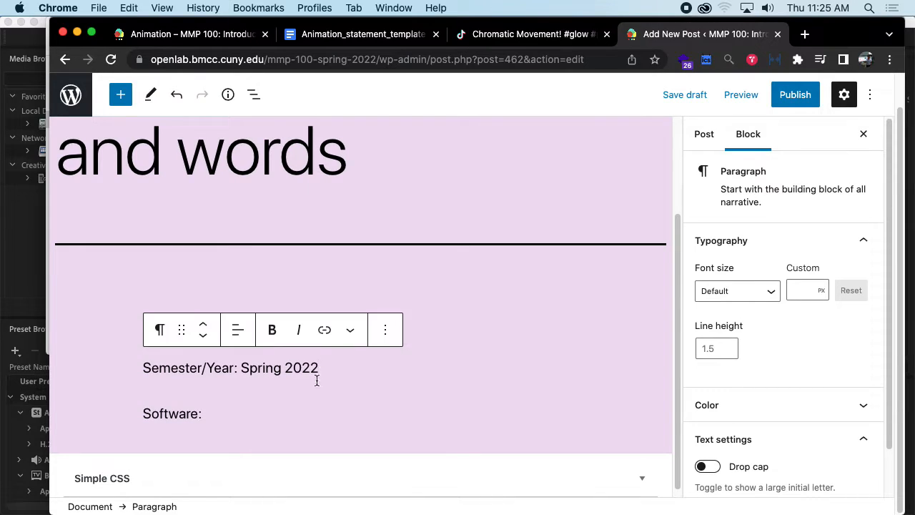
scroll(317, 371, down, 1)
click(250, 407)
text(A)
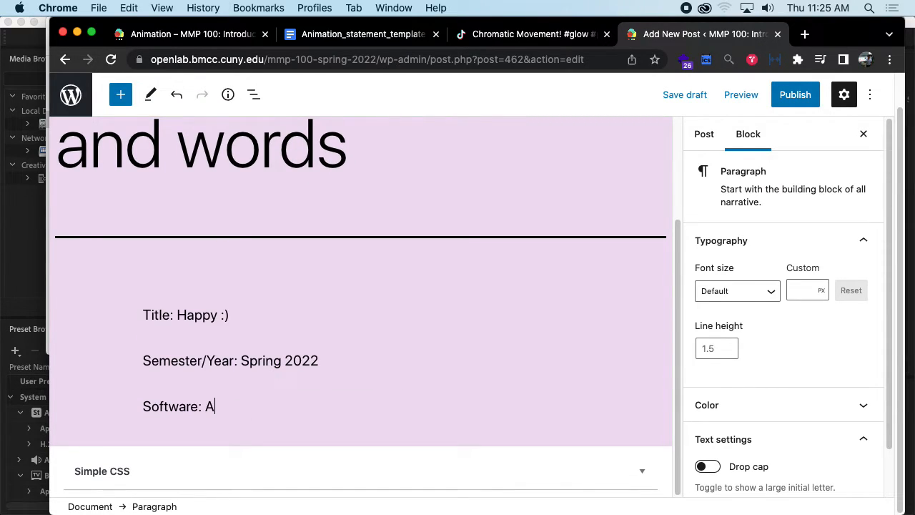
text(dobe After Effects)
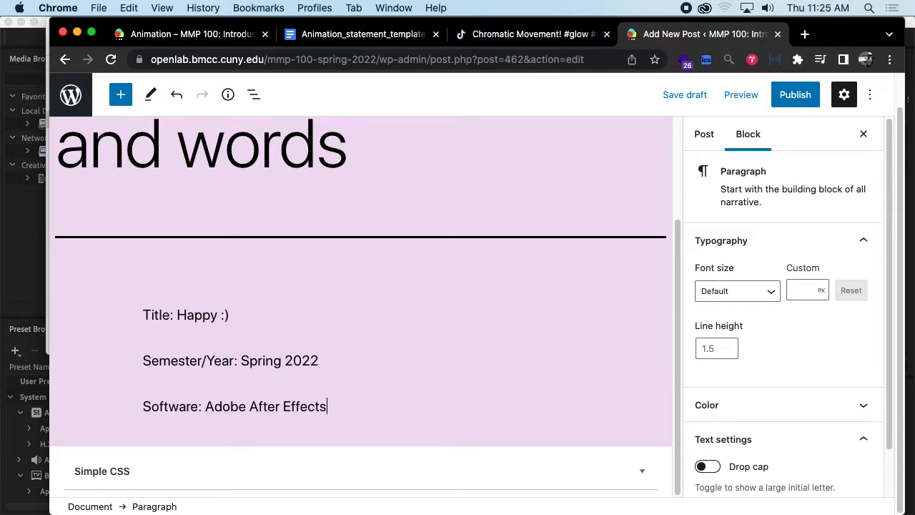
- Add a description paragraph reading "I used the emotion "Happy" and I illustrated with a brightly colored background and font choice and animated effects."
key(Return)
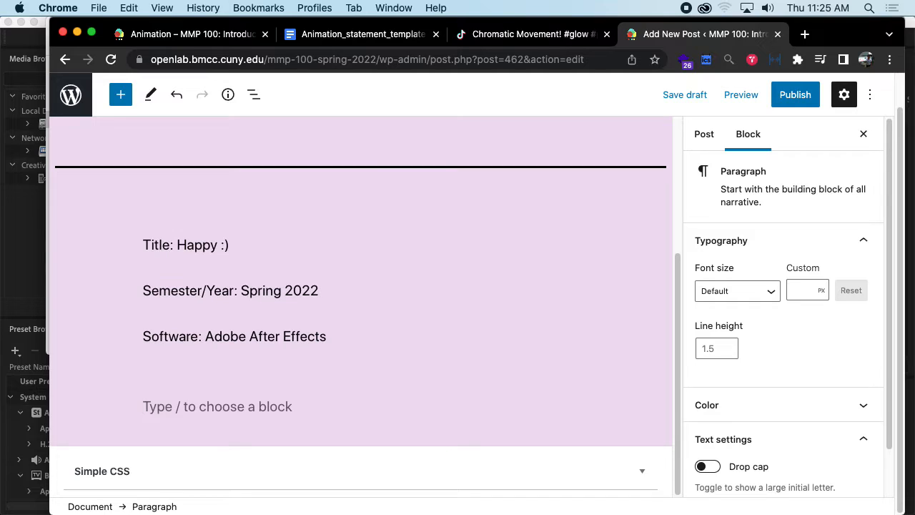
text(I used the )
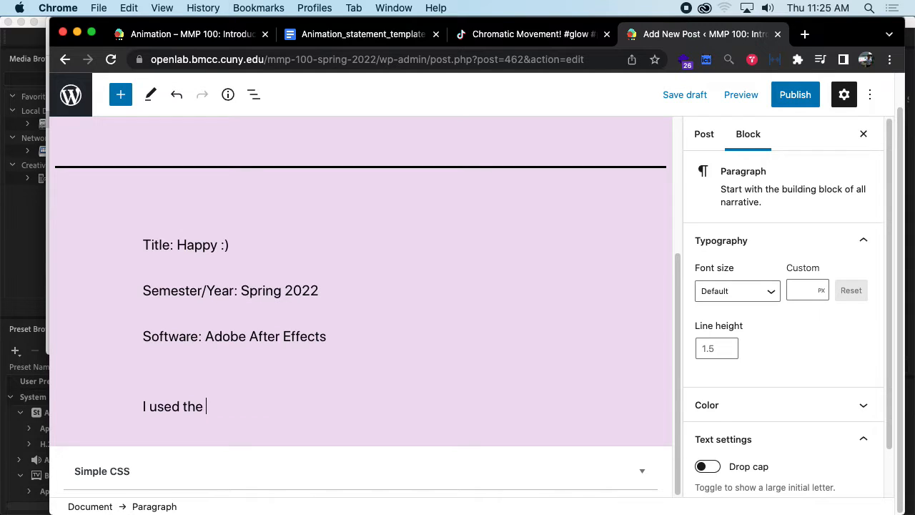
text(emotion "Happy" an)
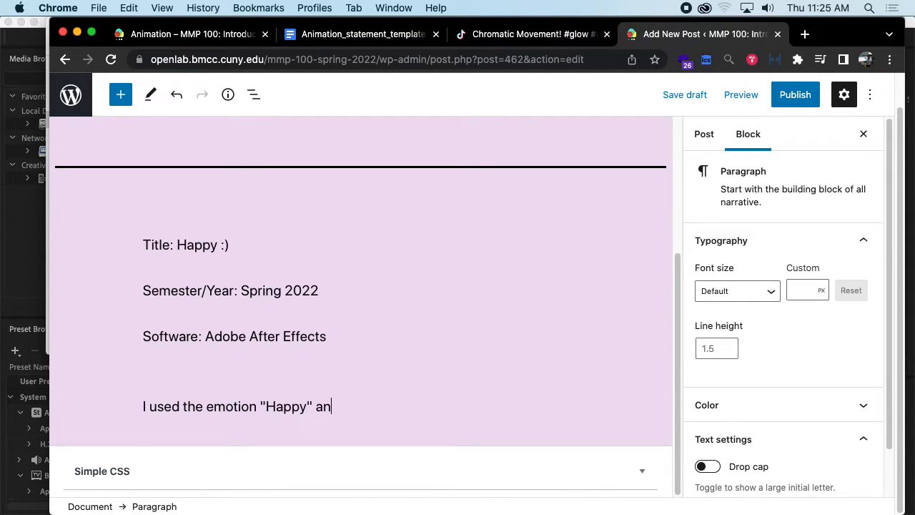
text(d I illustrate)
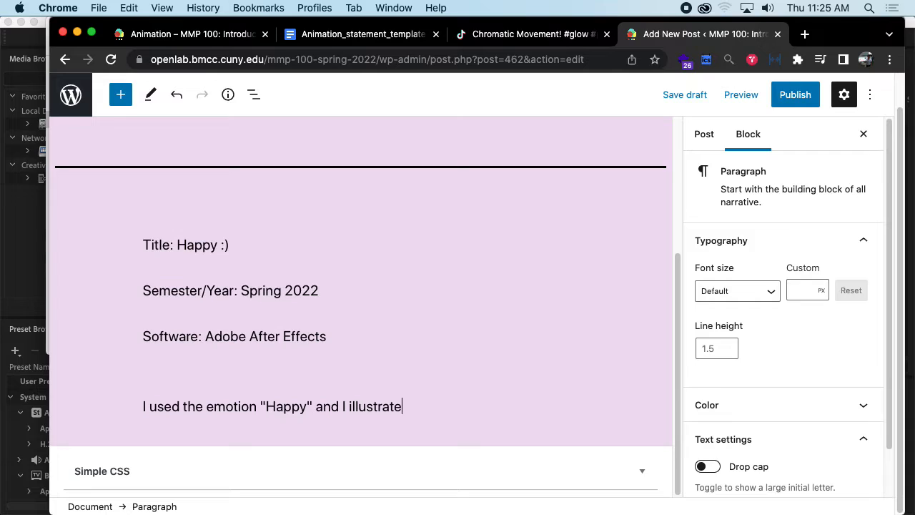
text(d with a brightly colo)
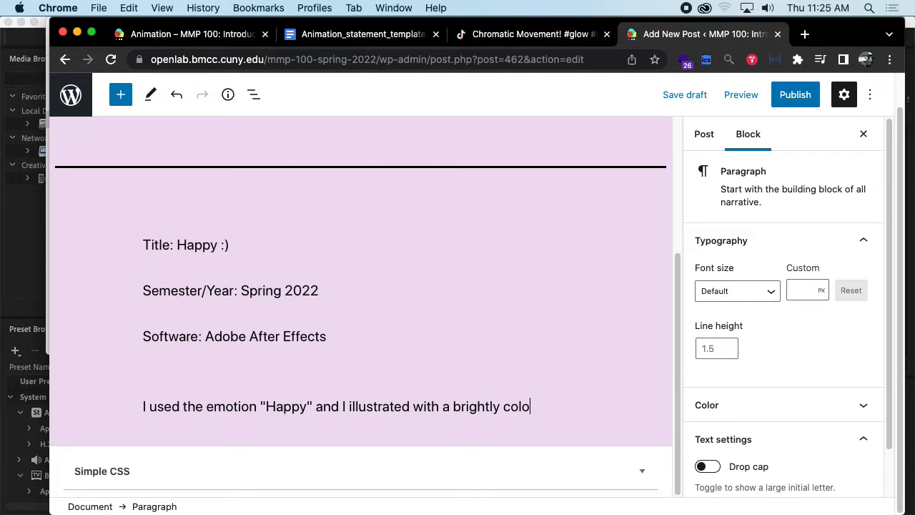
text(red backb)
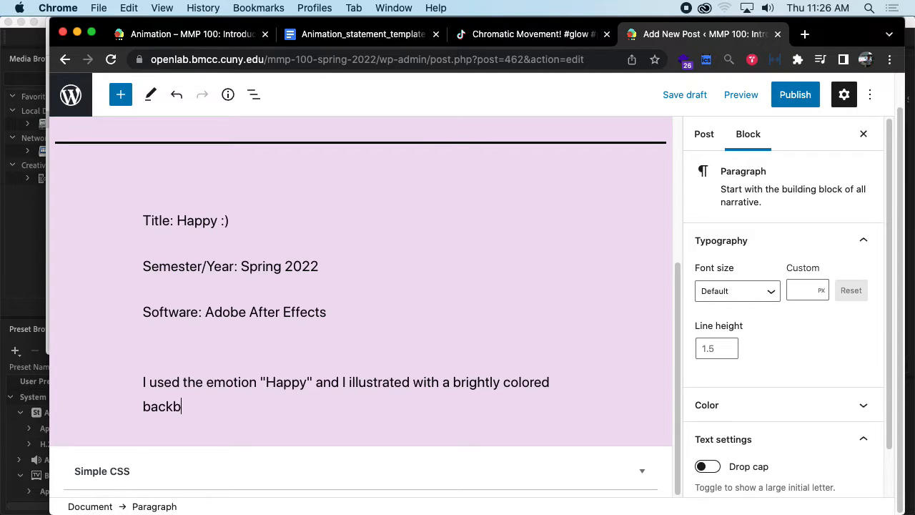
text(ground and )
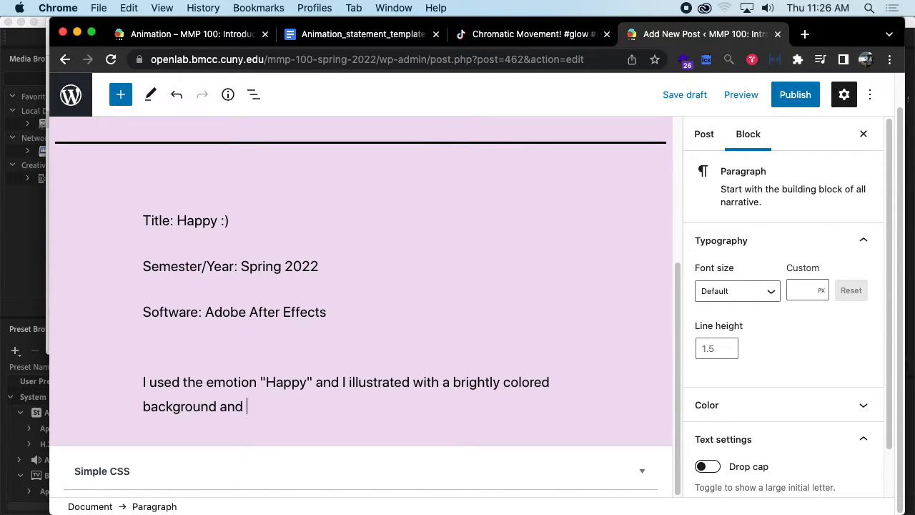
text(font choice and an)
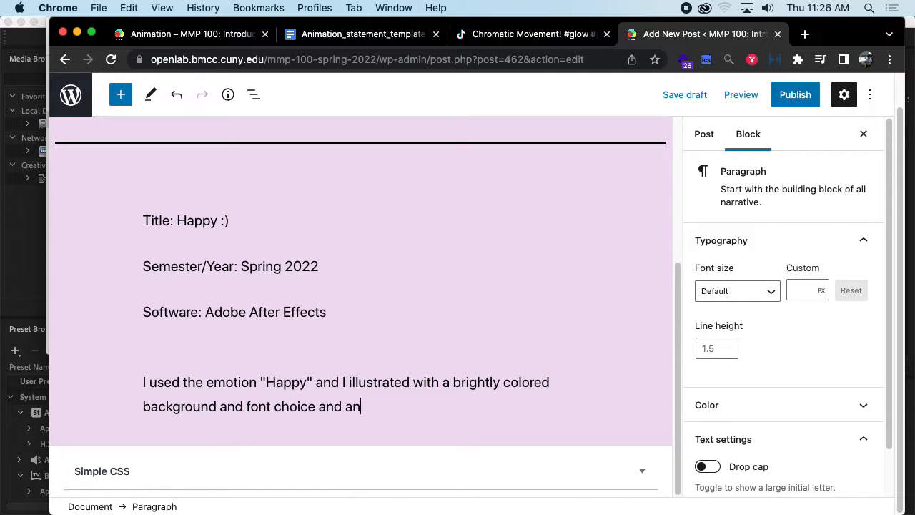
text(imated effects.)
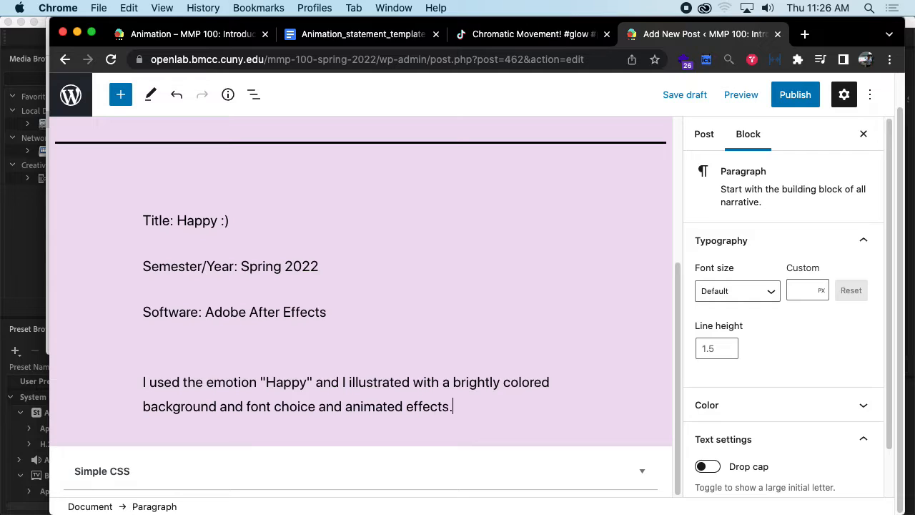
- Switch to Finder and select Main.mp4 in the Animation folder to check its file details
scroll(553, 323, up, 3)
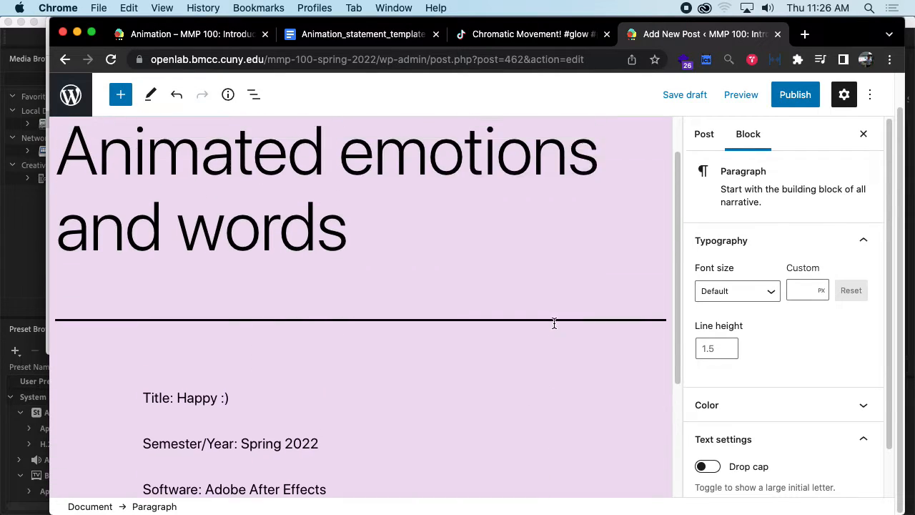
scroll(541, 307, down, 3)
scroll(548, 308, up, 3)
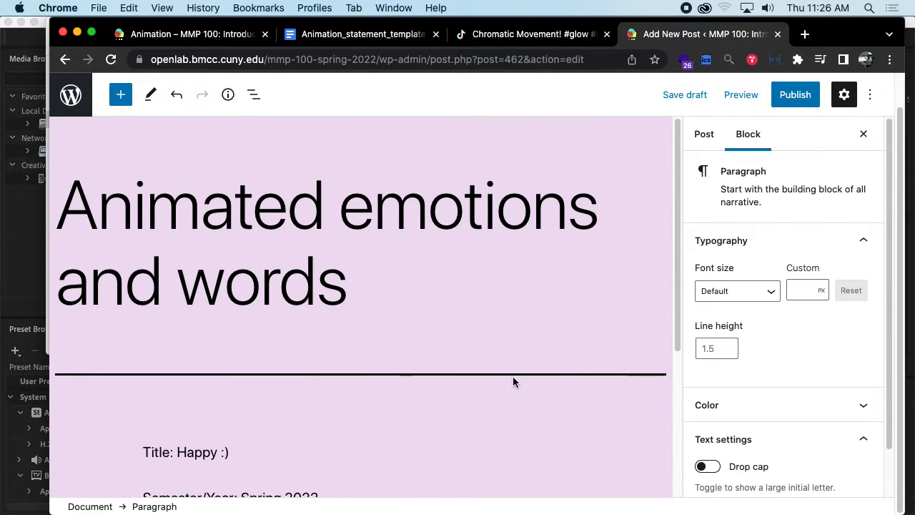
mouse_move(1, 104)
click(21, 65)
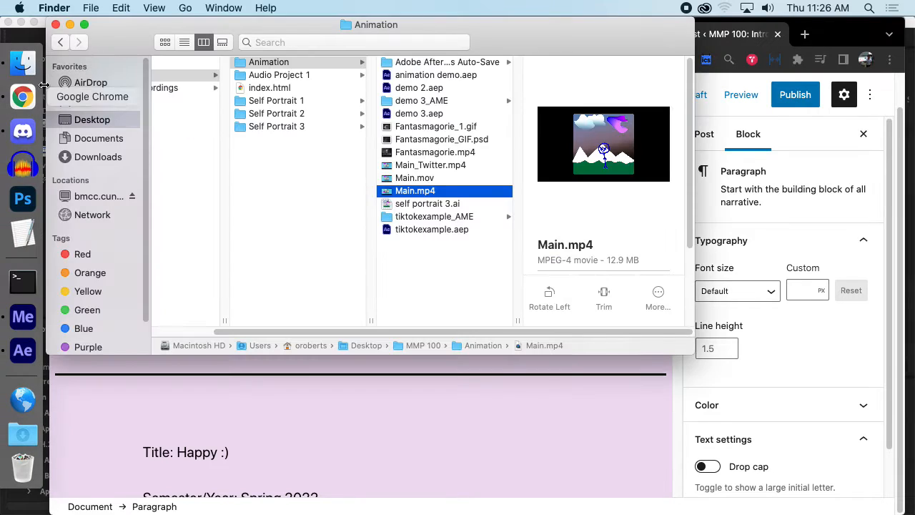
click(440, 266)
click(420, 193)
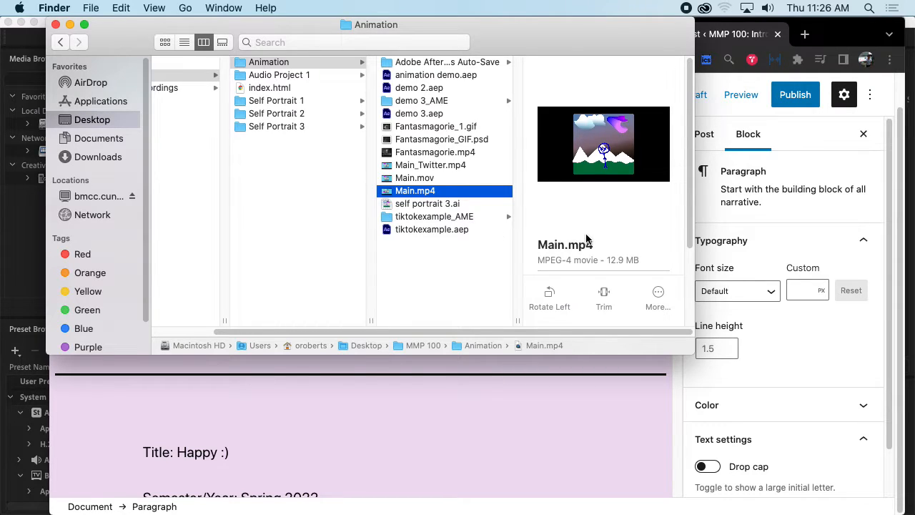
- Compare the file sizes of Main.mov, Main.mp4 and Main_Twitter.mp4 in the Animation folder
scroll(588, 236, down, 3)
scroll(618, 256, down, 2)
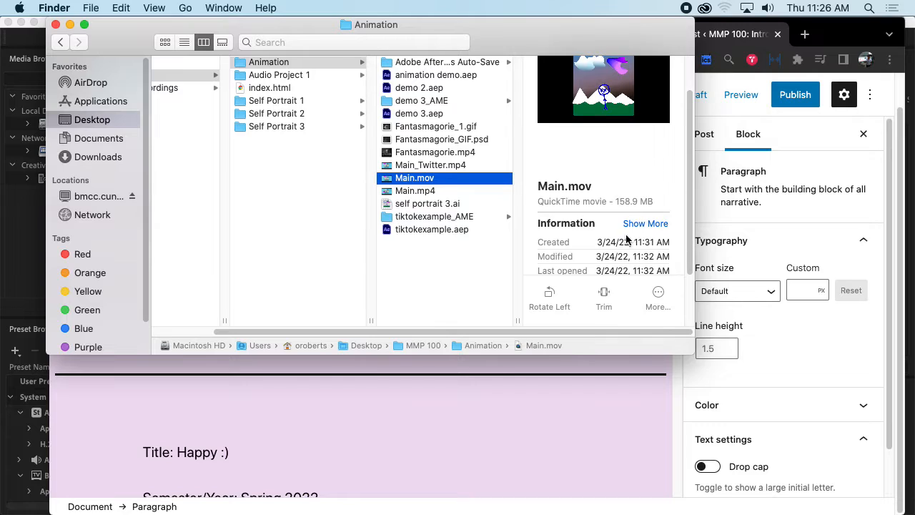
drag(613, 202, 648, 203)
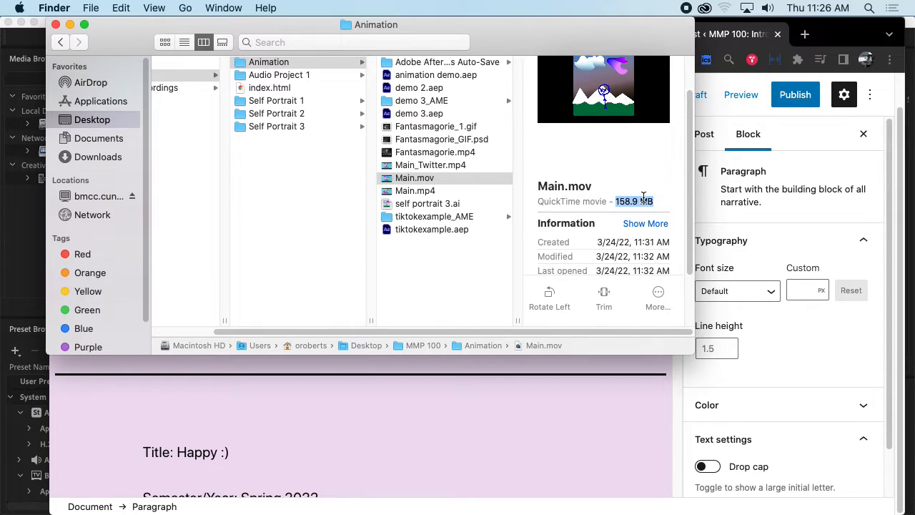
click(440, 193)
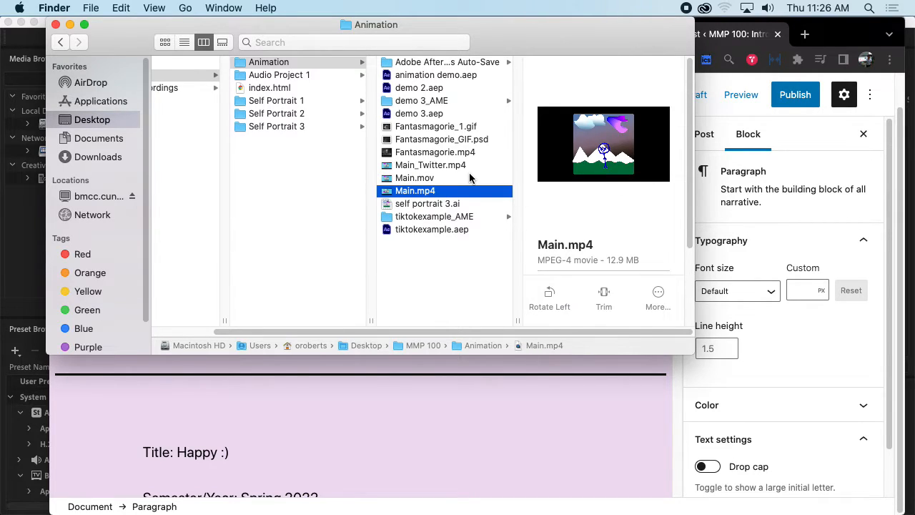
scroll(590, 225, down, 1)
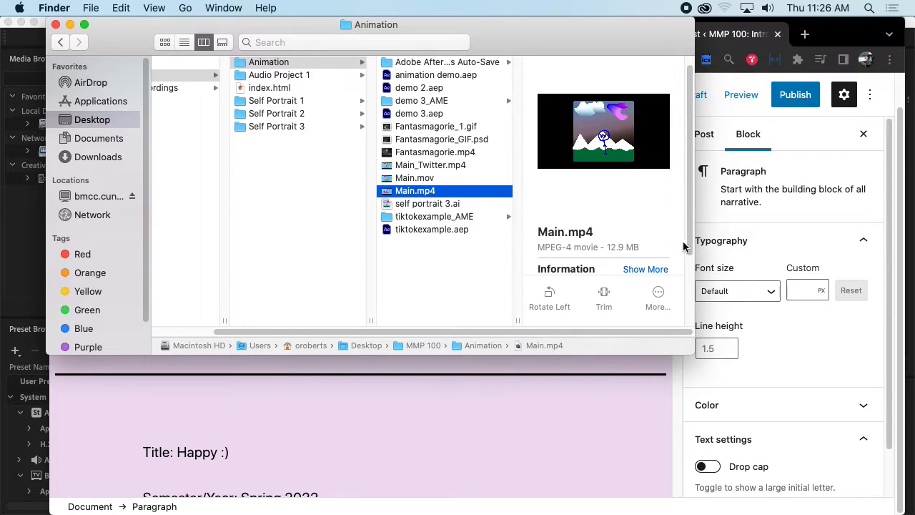
drag(603, 246, 651, 248)
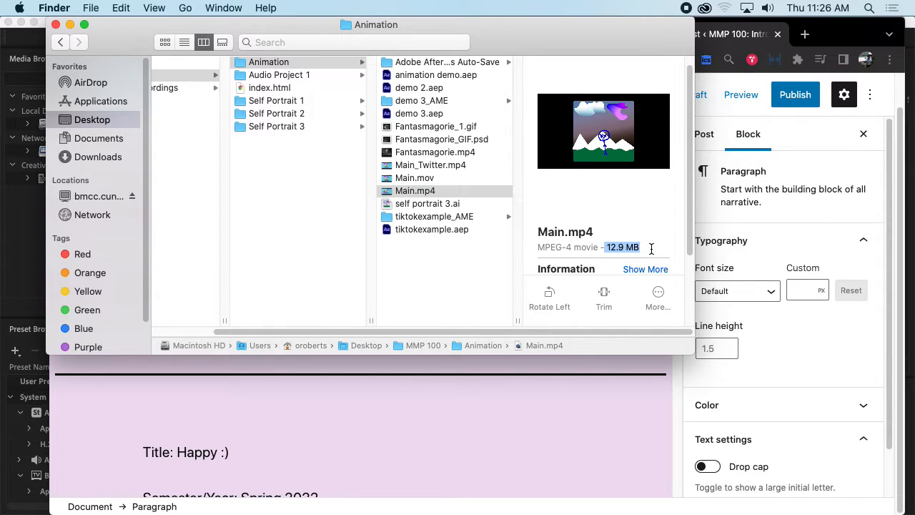
click(451, 165)
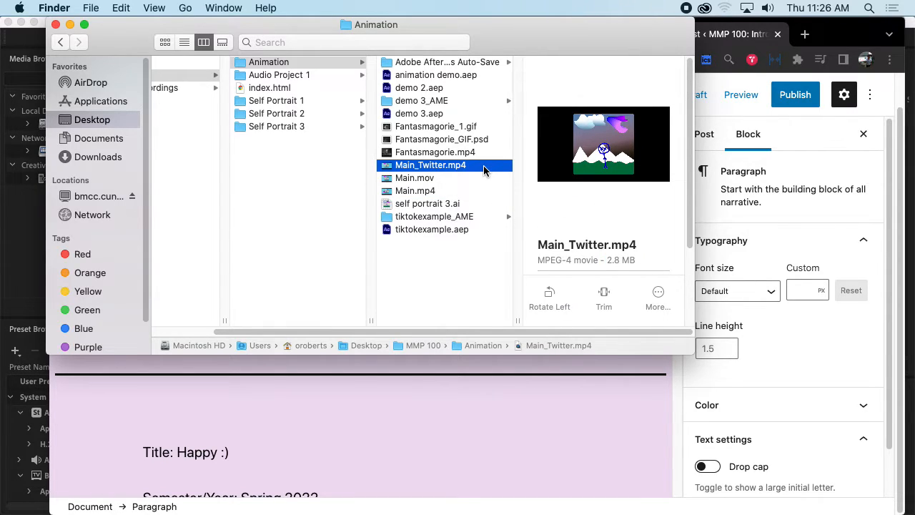
click(461, 192)
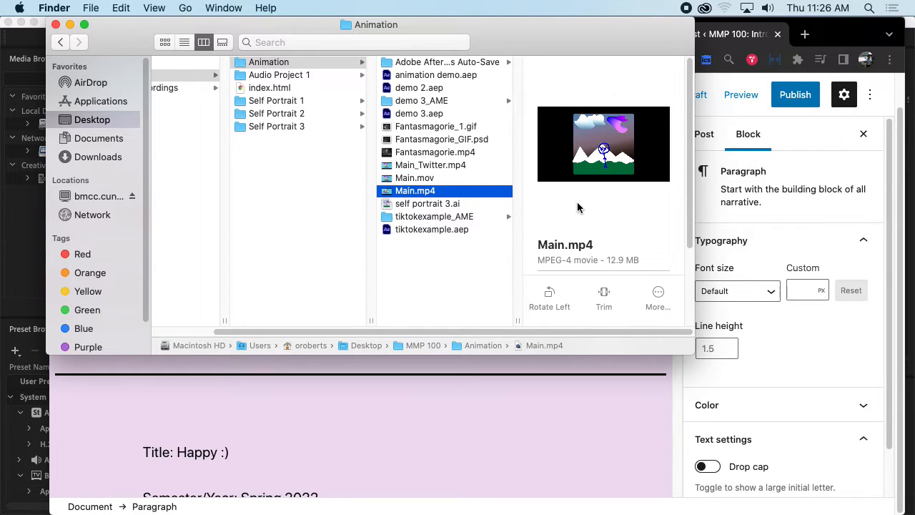
drag(420, 192, 451, 187)
- Return to the post in Chrome and insert a Video block before the "Title: Happy :)" paragraph
click(440, 390)
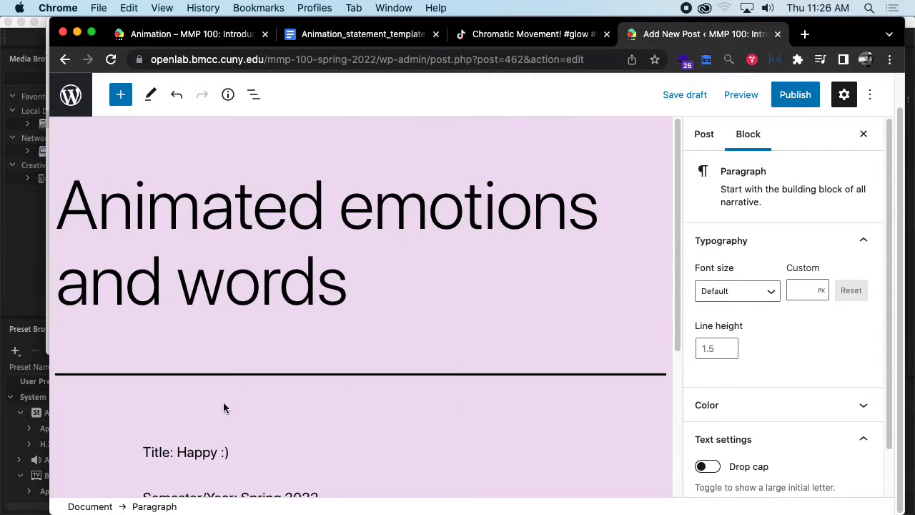
scroll(223, 407, down, 5)
click(148, 219)
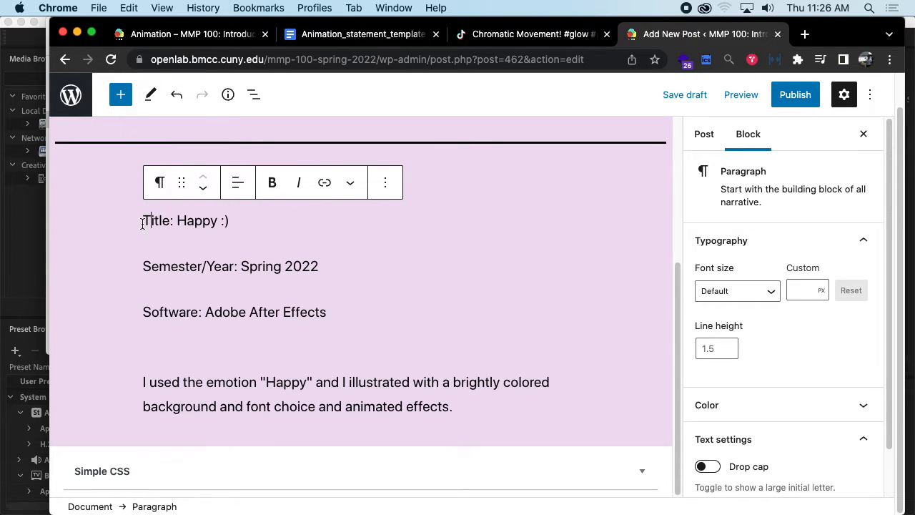
click(385, 186)
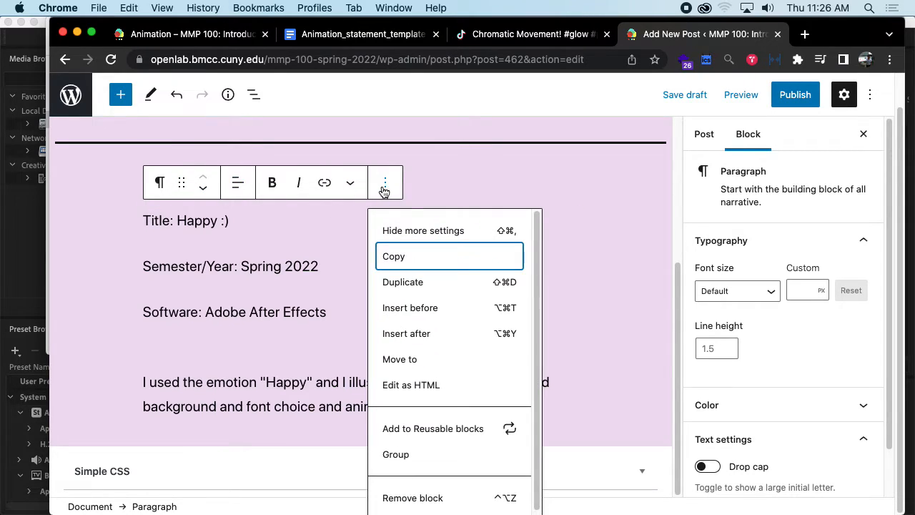
click(435, 310)
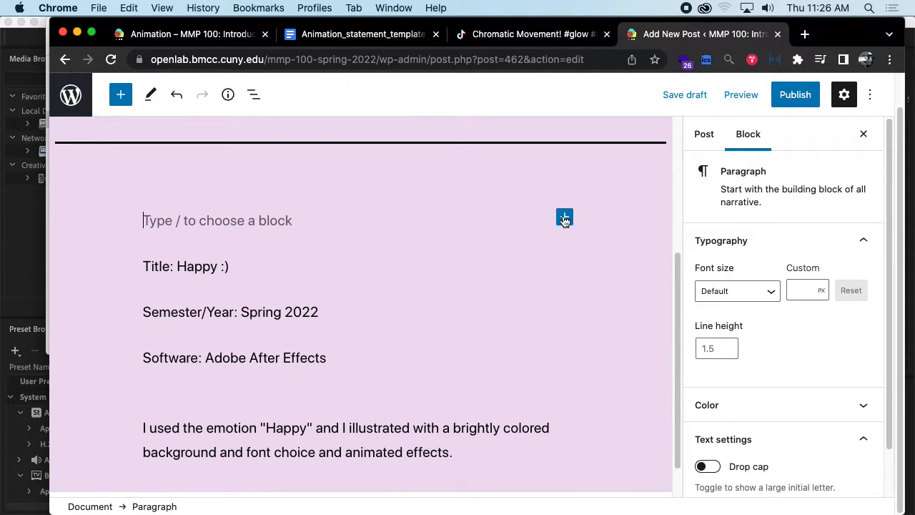
click(565, 218)
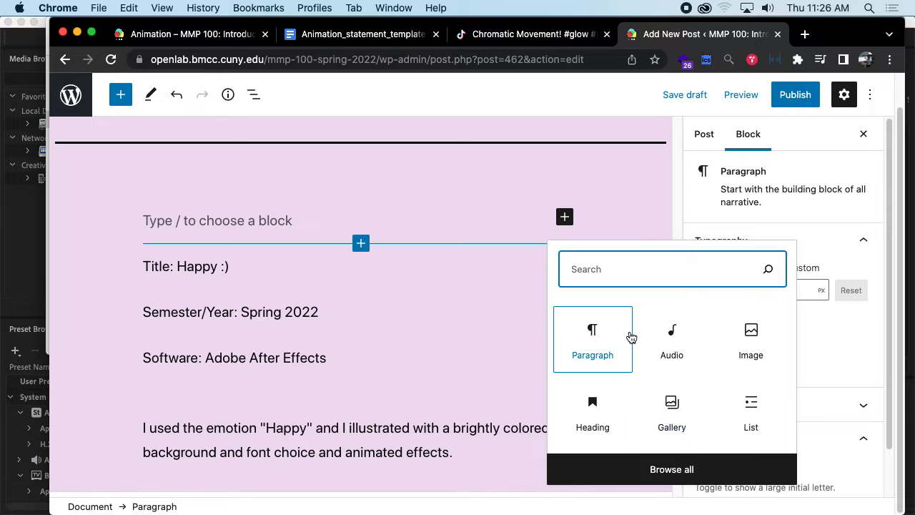
text(video)
click(592, 340)
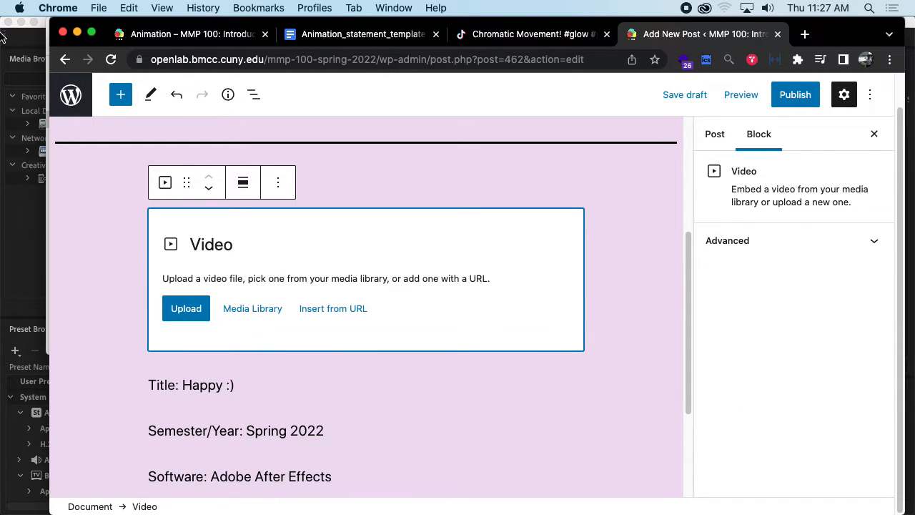
click(20, 57)
drag(478, 29, 767, 45)
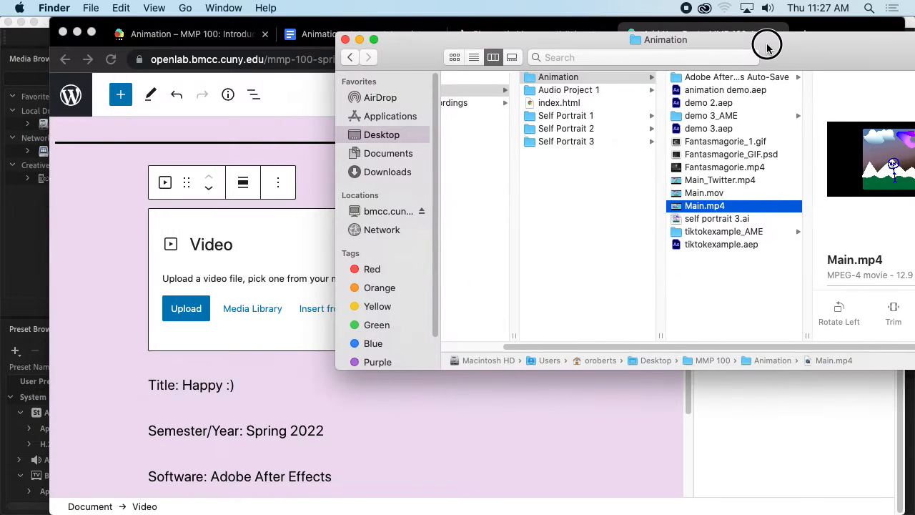
drag(692, 206, 711, 208)
click(288, 298)
- Upload Main.mp4 from the Animation folder inside the desktop's MMP 100 folder into the Video block
click(187, 306)
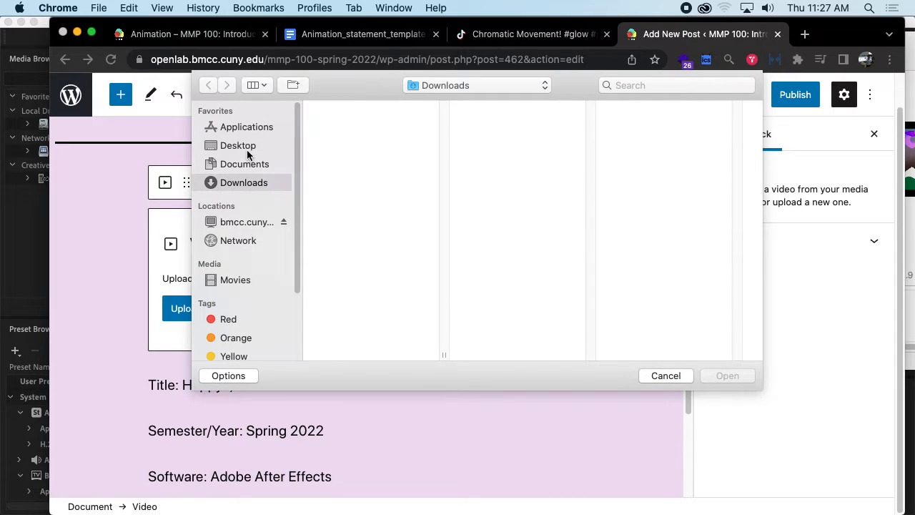
click(247, 148)
click(361, 123)
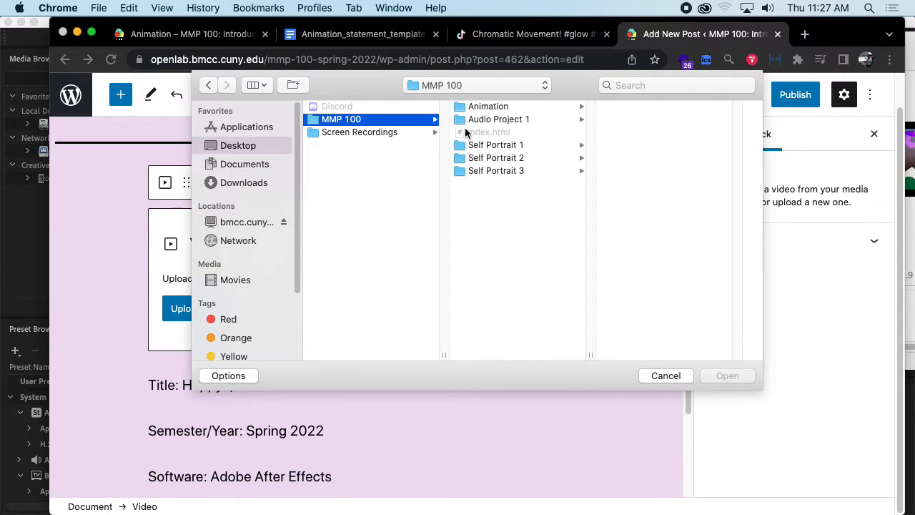
click(500, 106)
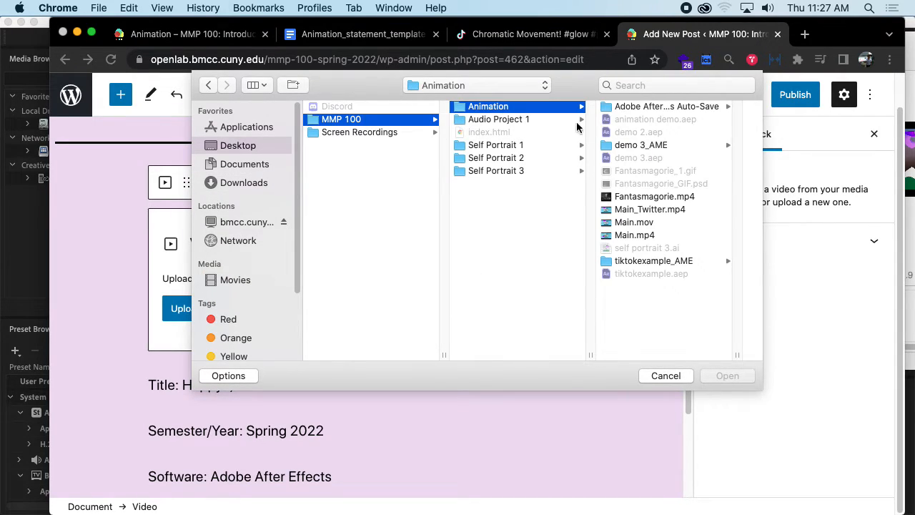
click(651, 239)
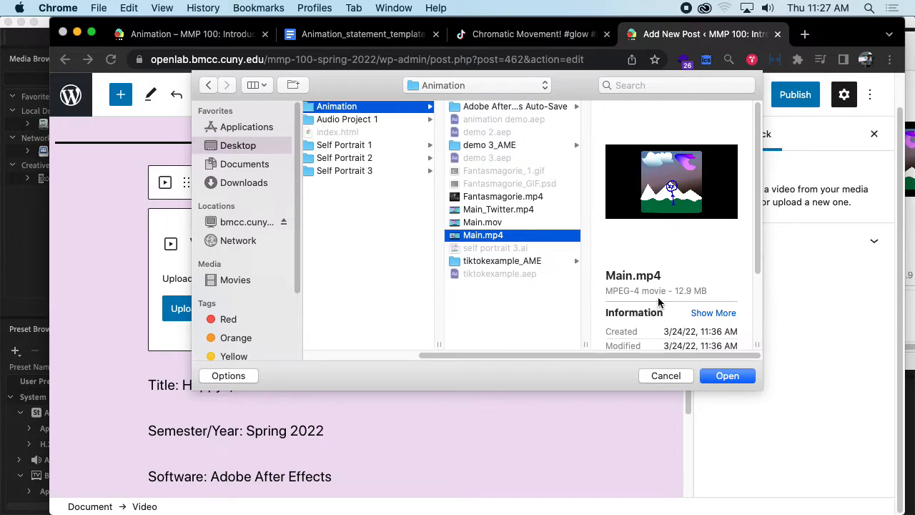
click(724, 376)
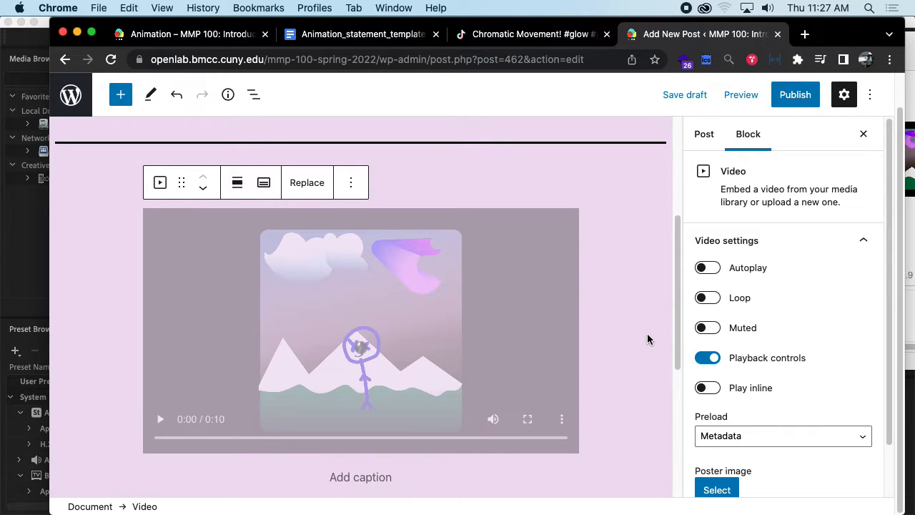
- Add the paragraph "I also made these animated GIFs!" below the description and start an empty block after it
scroll(635, 334, down, 5)
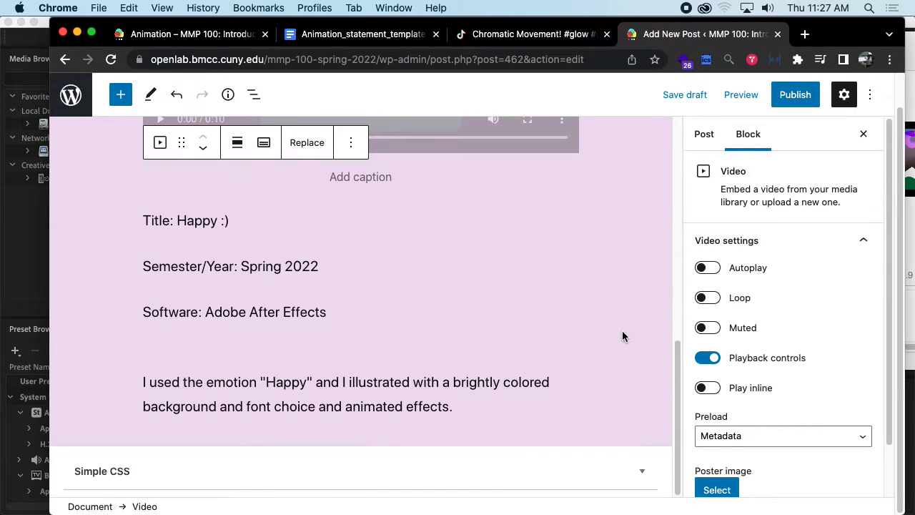
click(490, 402)
key(Return)
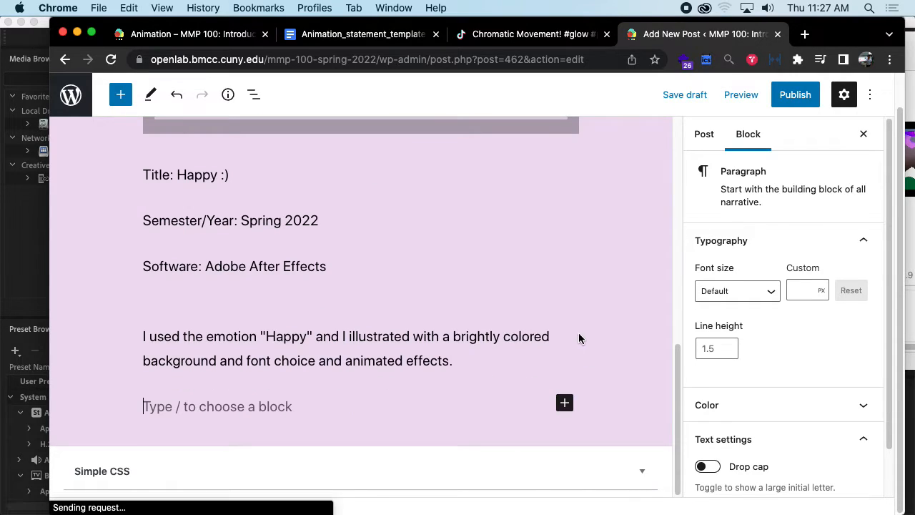
text(I also made these animated)
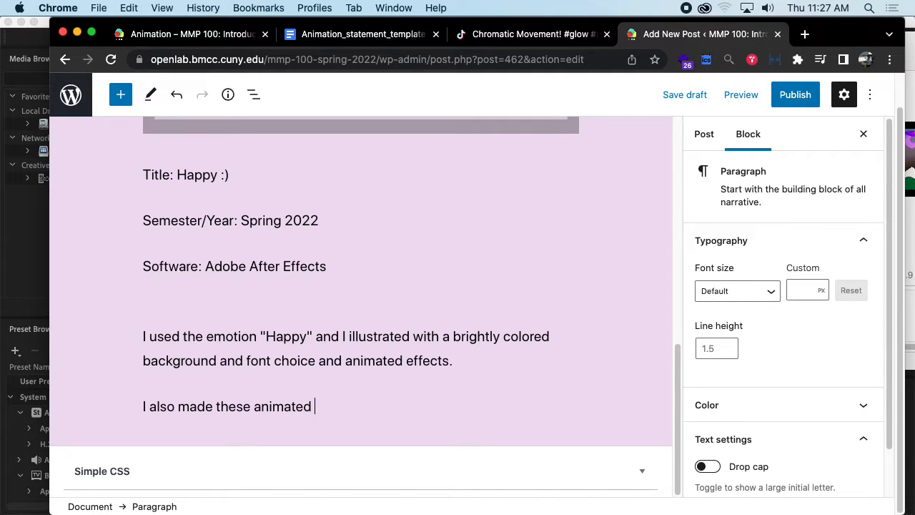
key(Return)
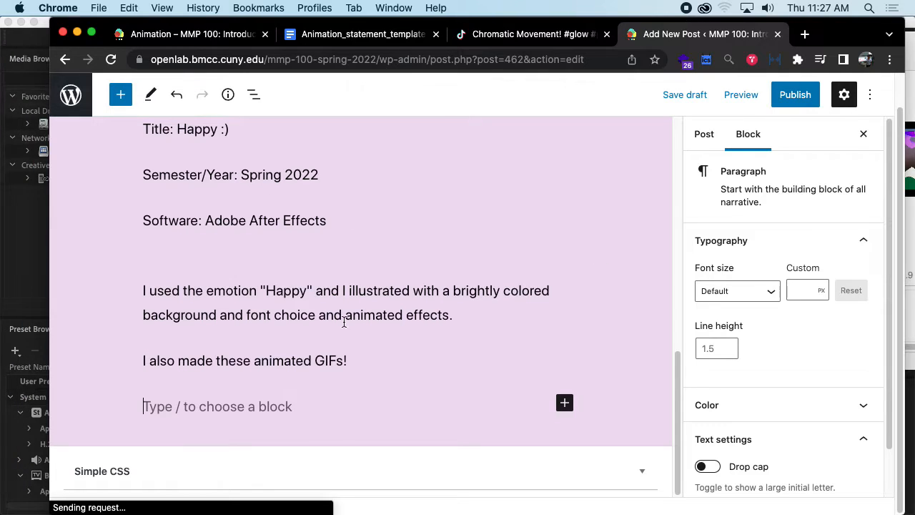
- Switch to Finder, open the tiktokexample_AME folder inside Animation and enlarge the window to show its files
mouse_move(13, 277)
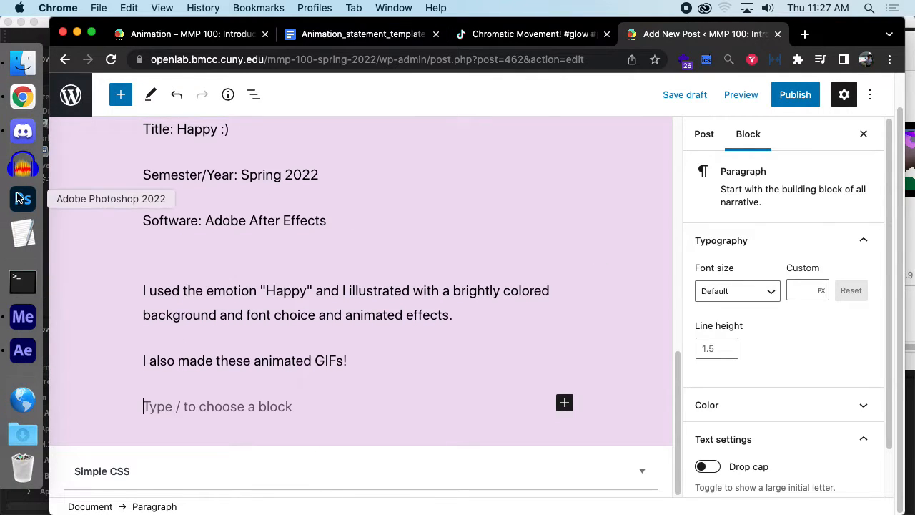
click(21, 350)
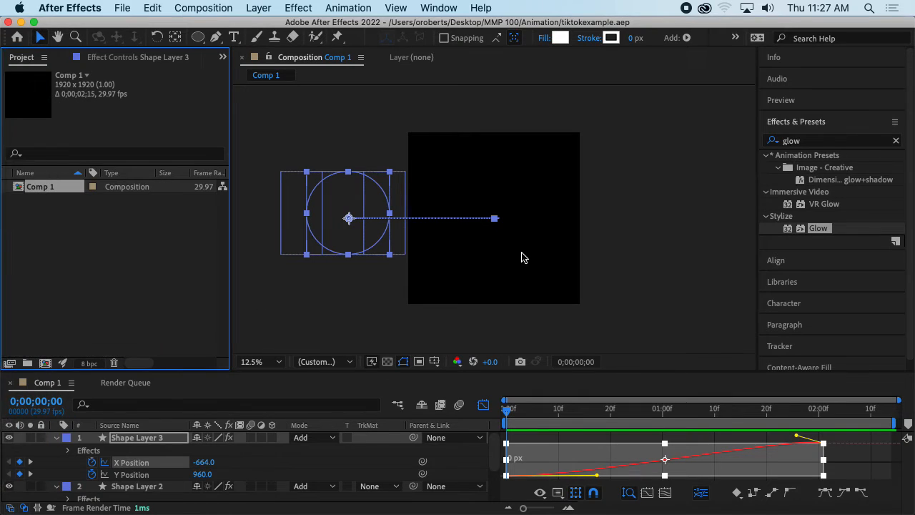
click(27, 331)
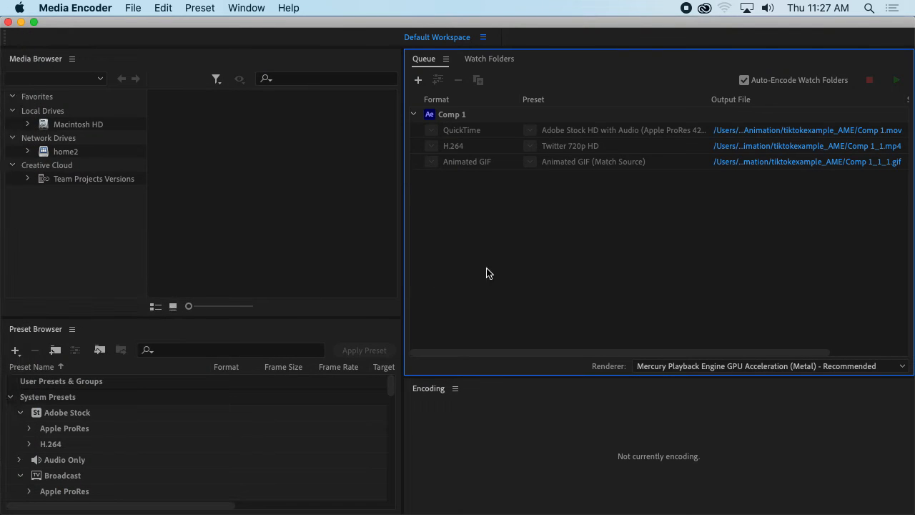
click(17, 63)
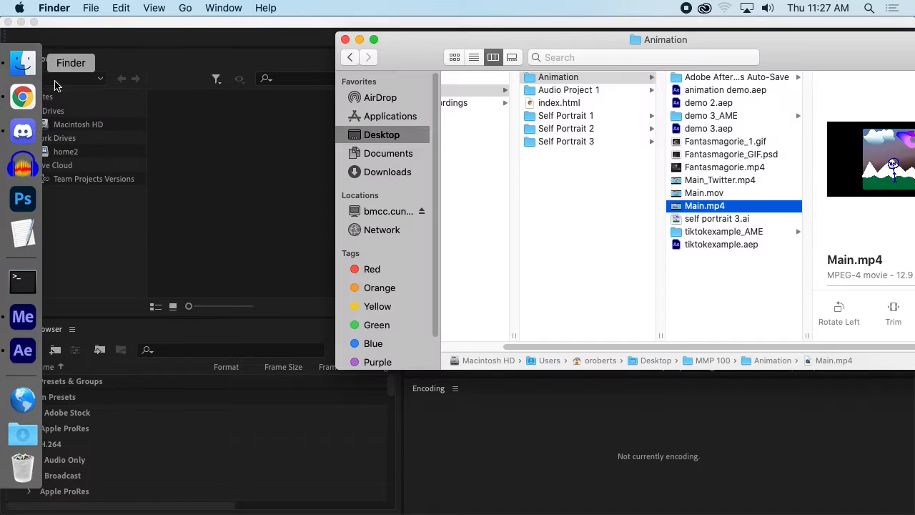
drag(643, 46, 341, 45)
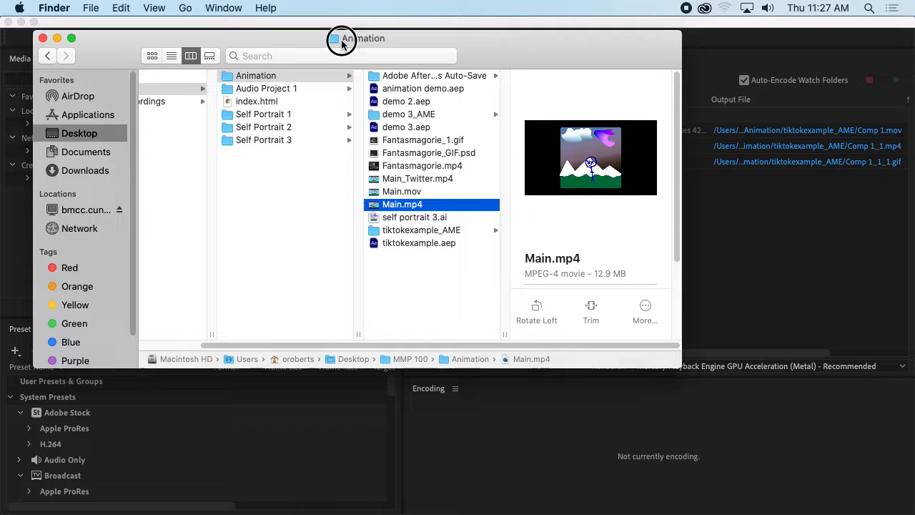
click(446, 118)
click(419, 232)
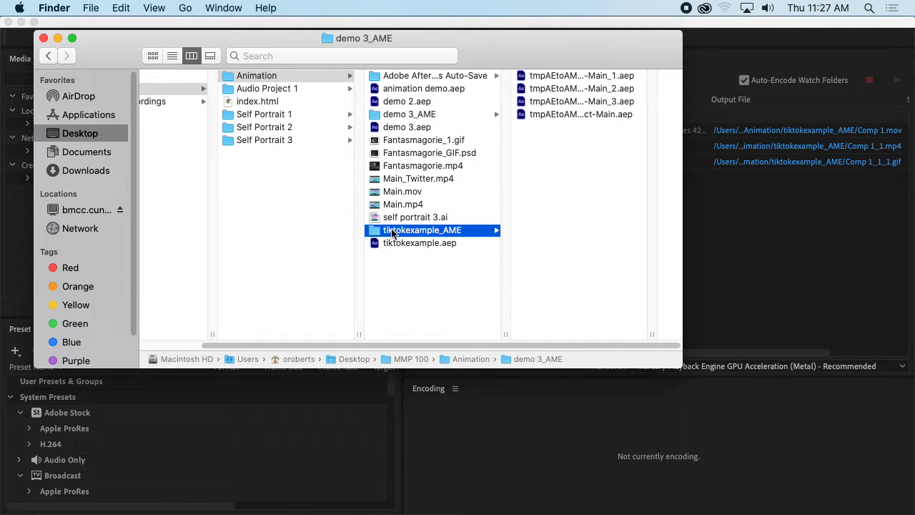
drag(679, 365, 776, 452)
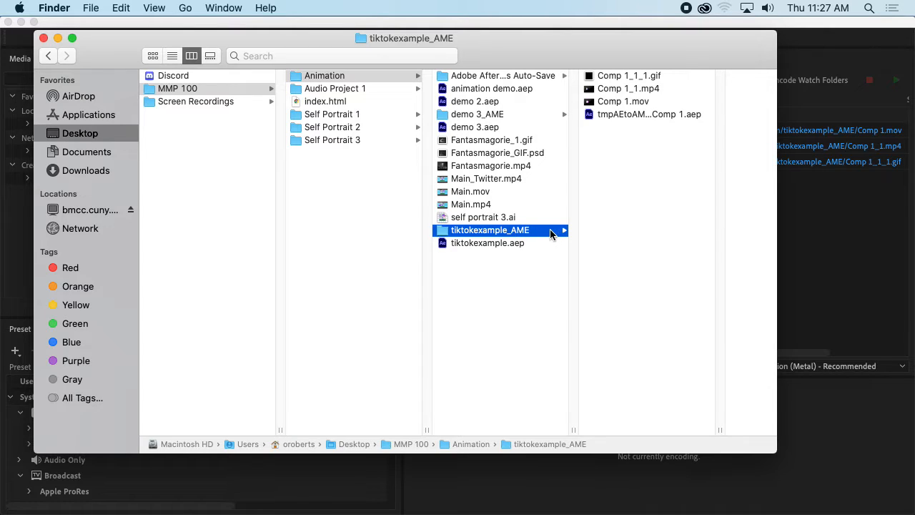
- Preview Comp 1_1_1.gif, check its dimensions and file size, and leave the file selected
click(668, 79)
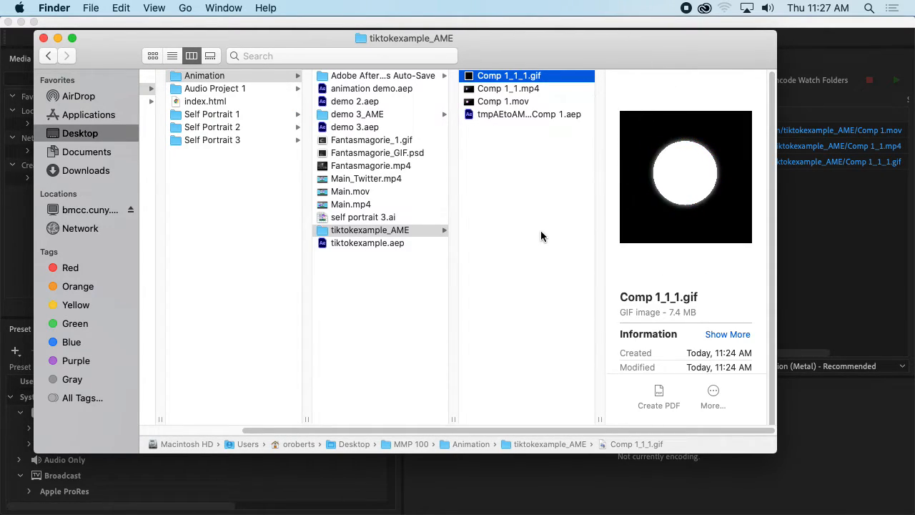
key(space)
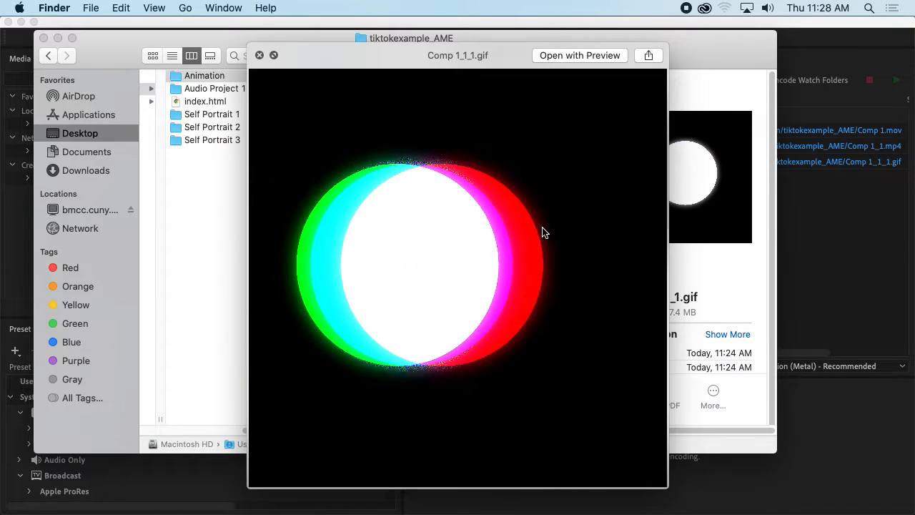
key(space)
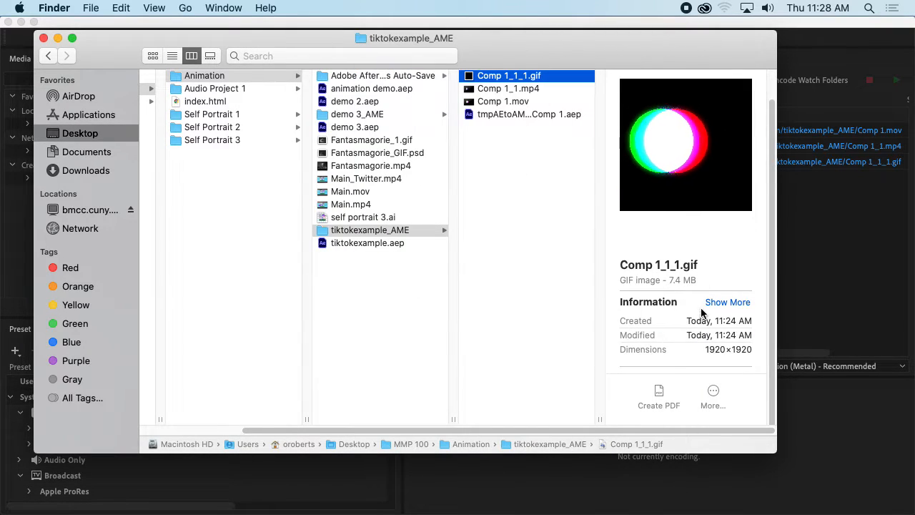
click(711, 349)
drag(712, 348, 754, 348)
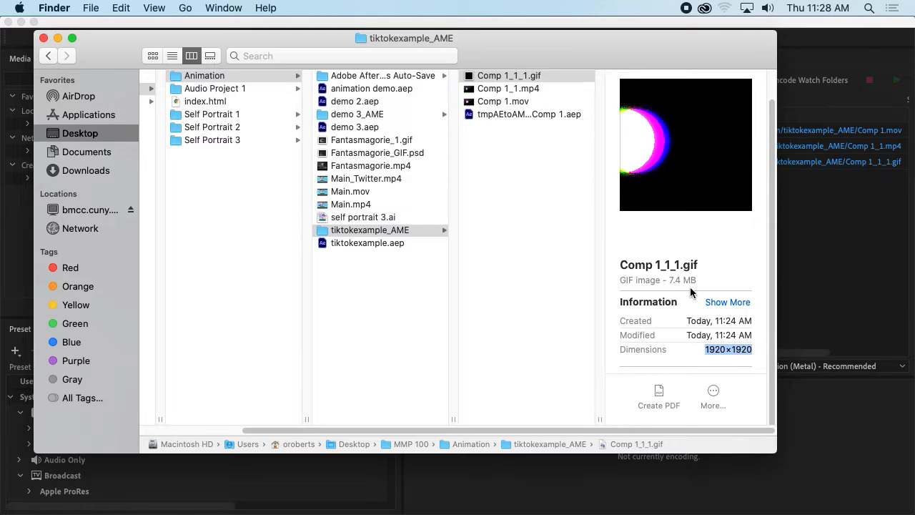
scroll(668, 263, up, 3)
click(517, 79)
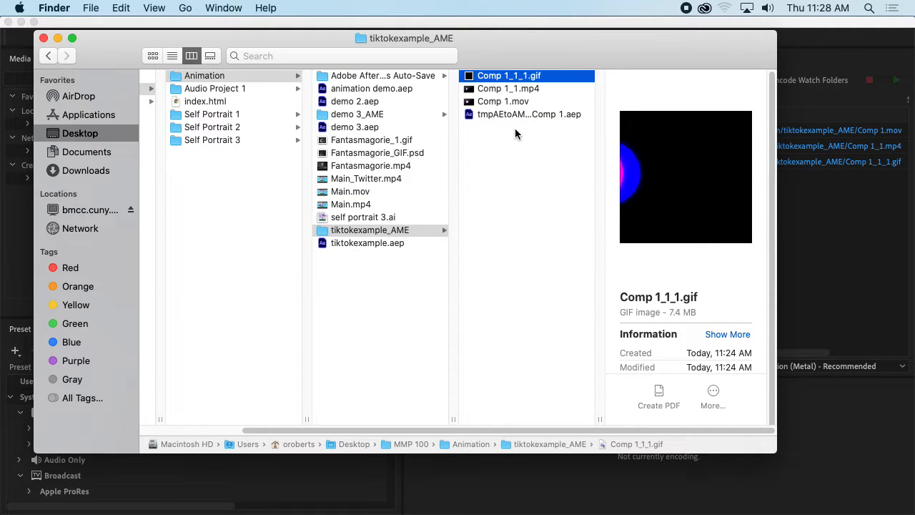
- Preview Comp 1_1_1.gif in the tiktokexample_AME folder again and close the preview
key(Return)
key(BackSpace)
key(Escape)
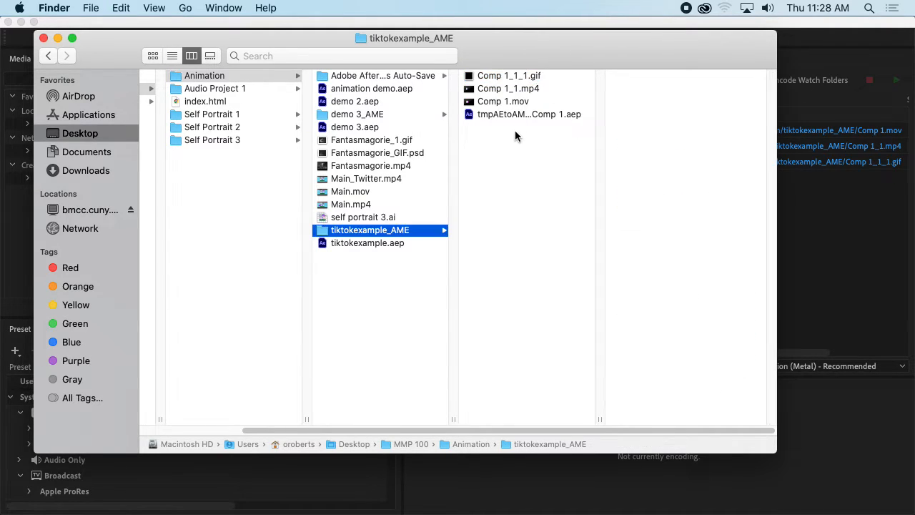
click(518, 80)
key(space)
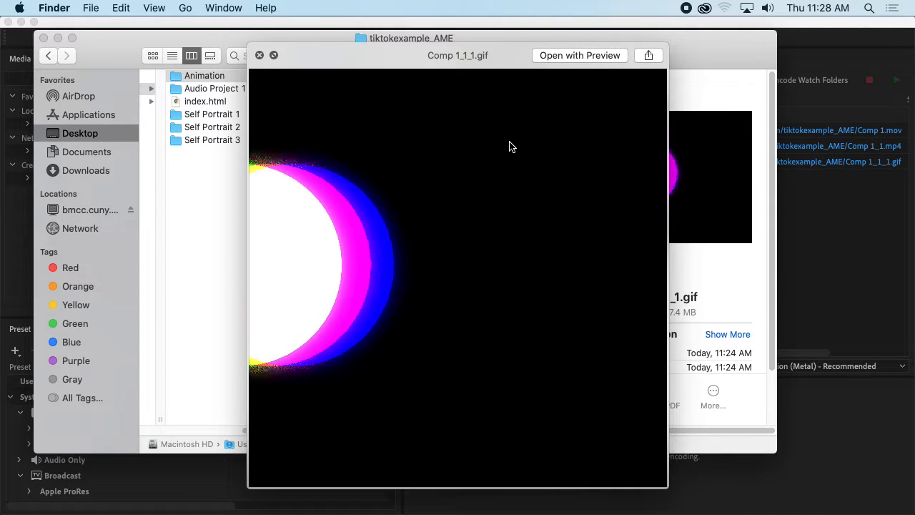
key(space)
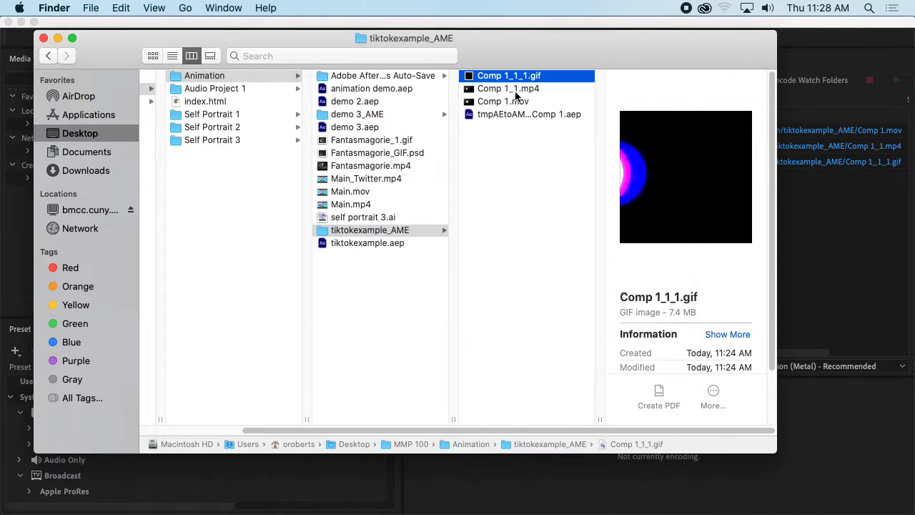
- Check the file size of Comp 1_1.mp4 and play it in a quick preview
key(Down)
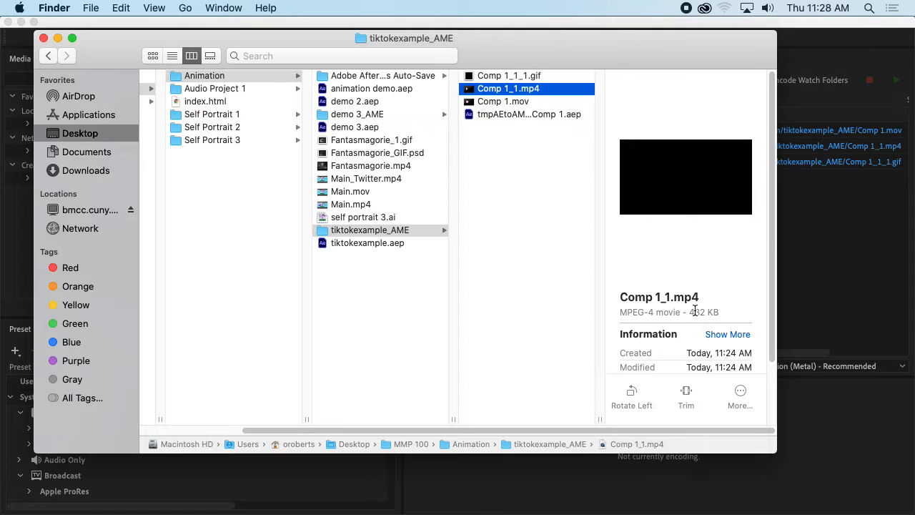
drag(724, 313, 605, 313)
click(564, 263)
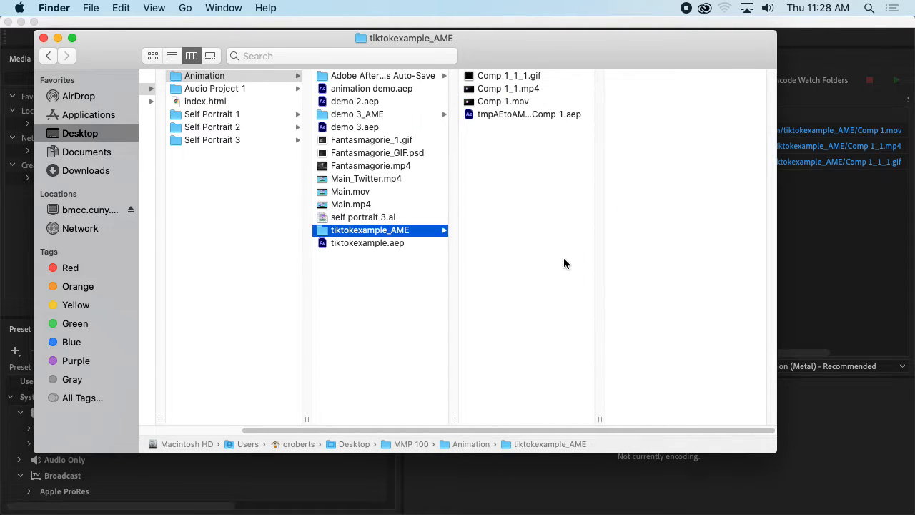
click(524, 89)
key(space)
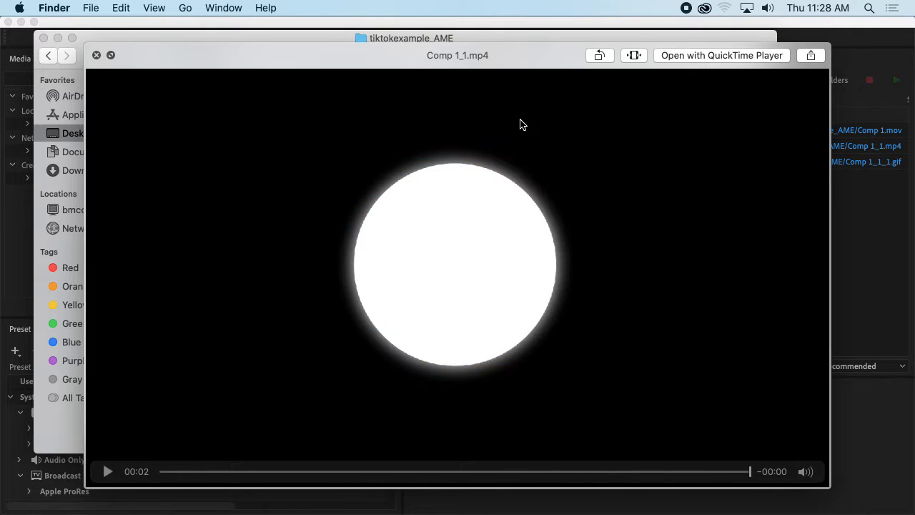
key(space)
- Check the file size of Comp 1.mov, play it in a quick preview and deselect it
key(Down)
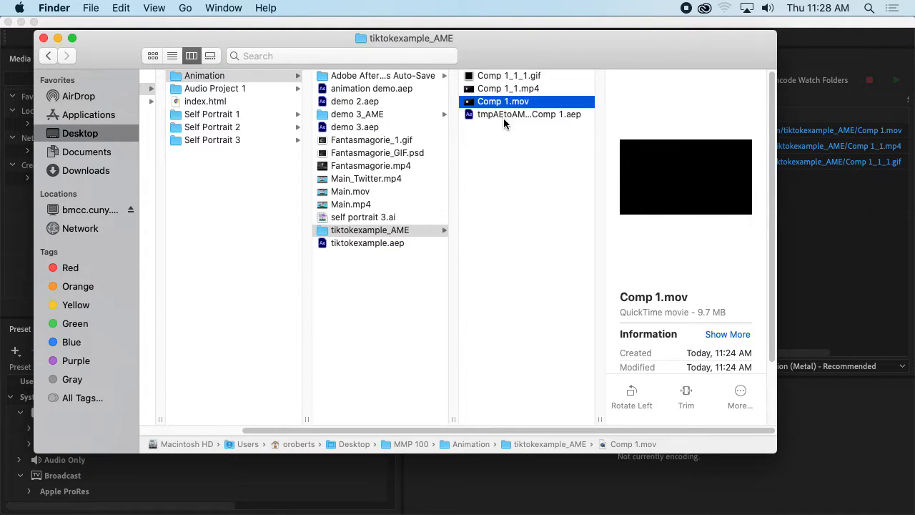
drag(727, 311, 624, 312)
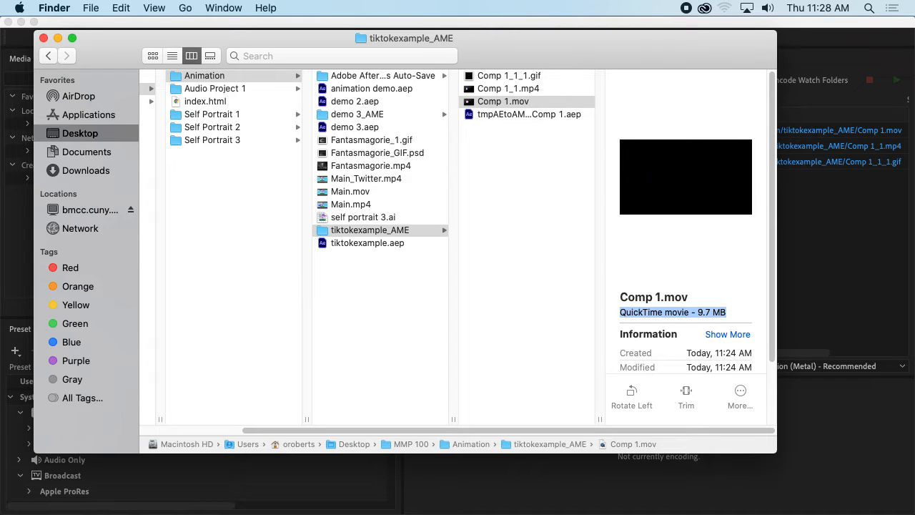
click(509, 101)
key(space)
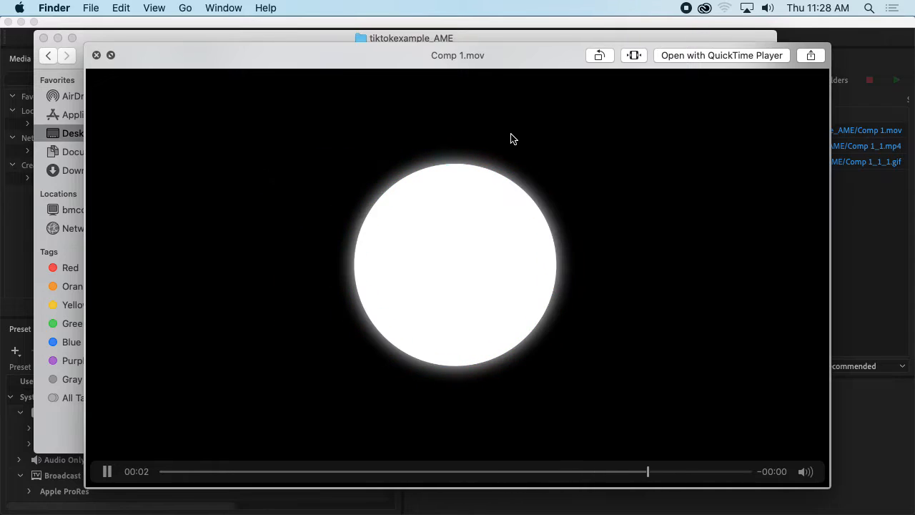
key(space)
click(538, 143)
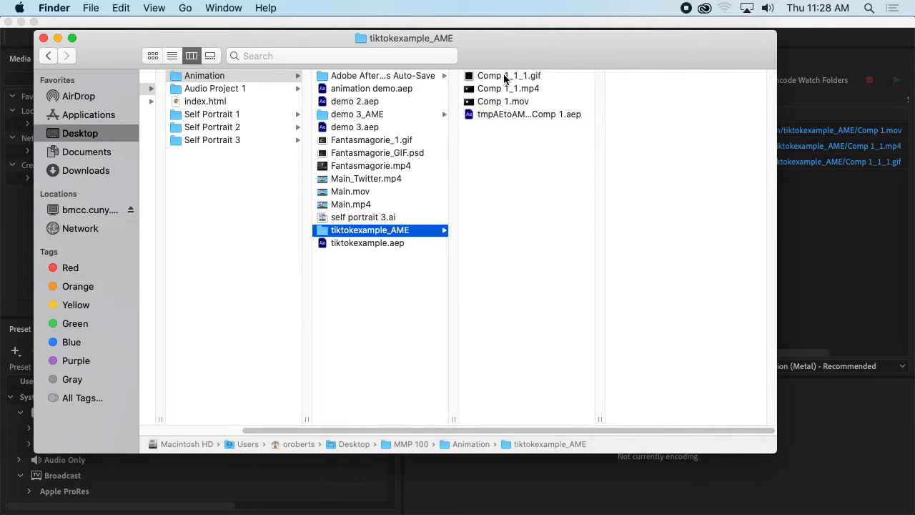
- Select Comp 1_1.mp4, switch to the post editor in Chrome and insert a Video block below the animated GIFs sentence
click(514, 89)
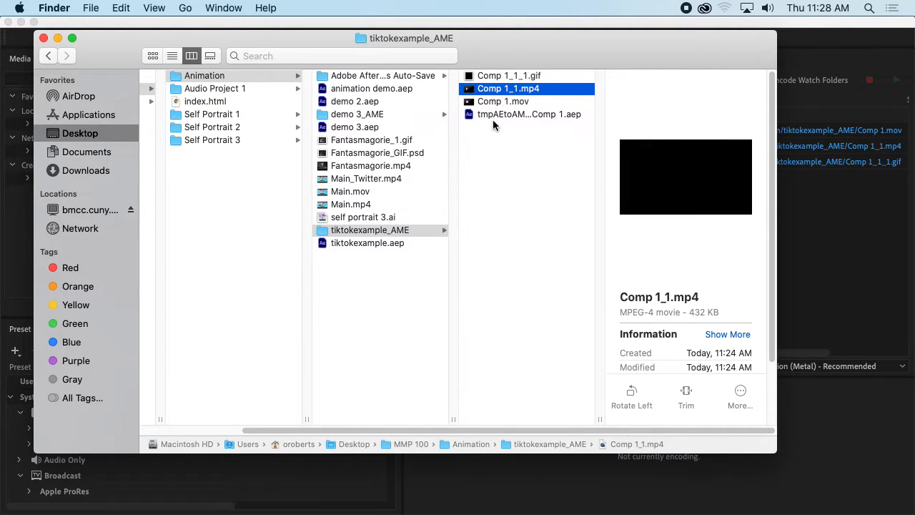
key(super+Tab)
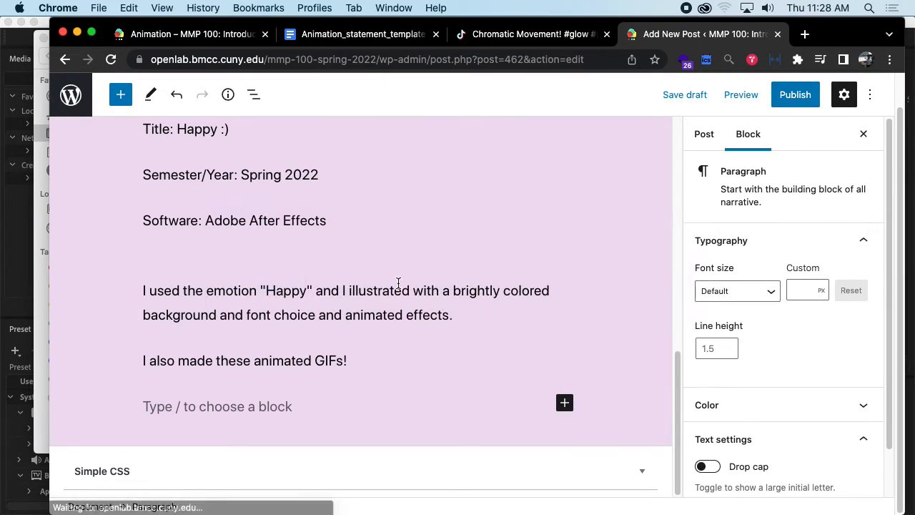
click(564, 403)
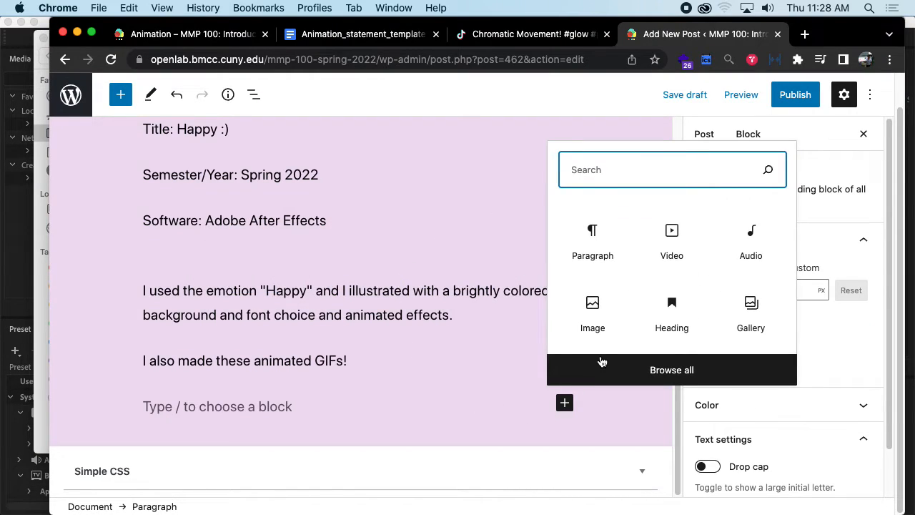
text(video)
click(610, 272)
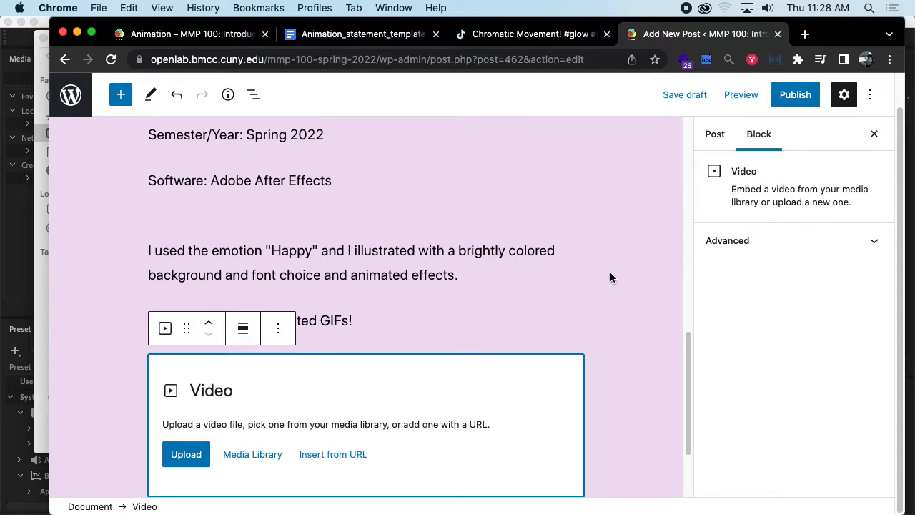
scroll(440, 265, down, 3)
- Bring the Finder window beside the post and upload Comp 1_1.mp4 from it into the new Video block
key(super+Tab)
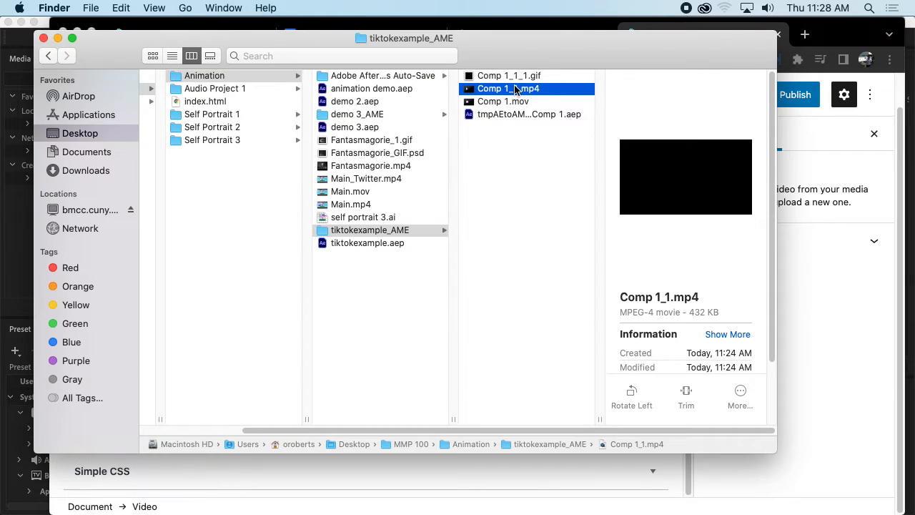
drag(771, 461, 574, 405)
drag(521, 51, 858, 46)
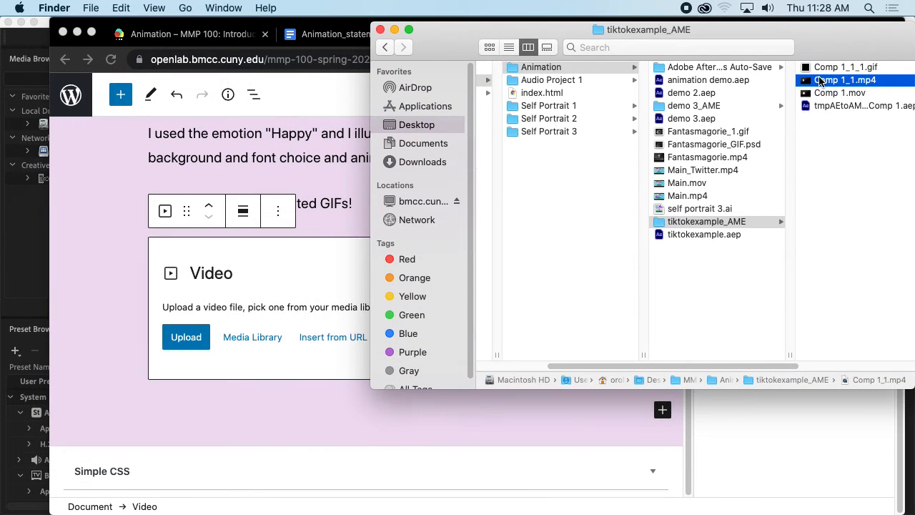
drag(819, 79, 240, 304)
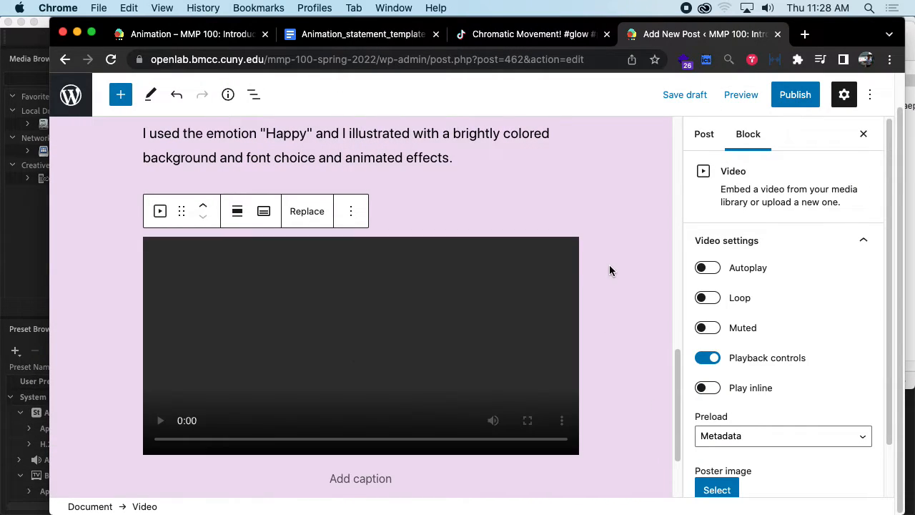
- Start an empty block below the circle video and insert Fantasmagorie_1.gif from the Animation folder there
scroll(571, 329, down, 3)
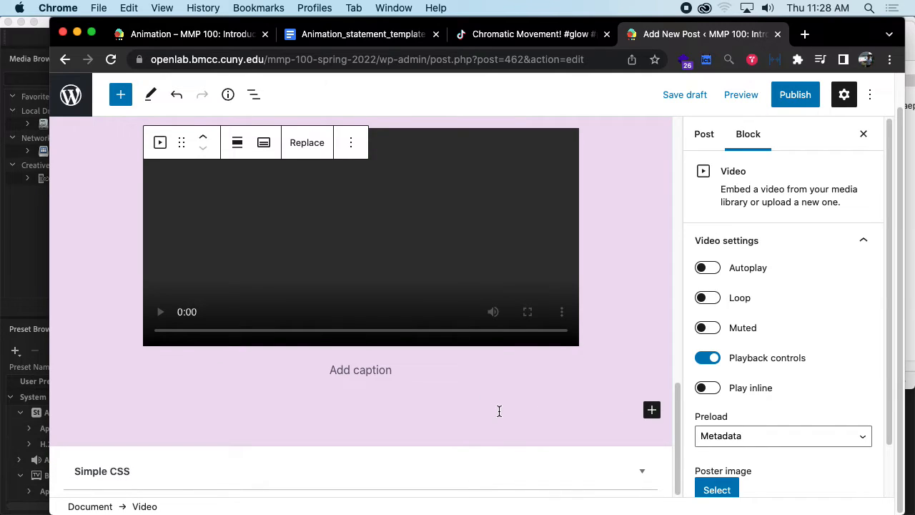
click(499, 411)
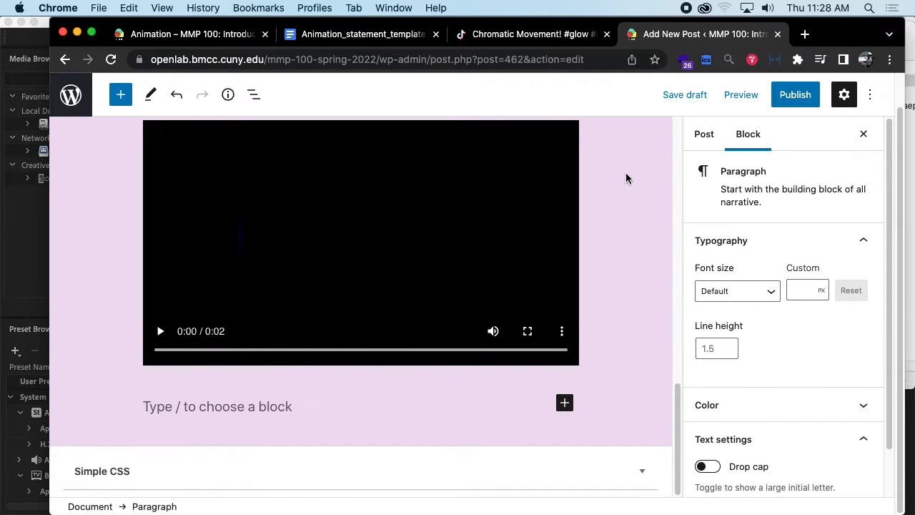
key(super+Tab)
click(729, 134)
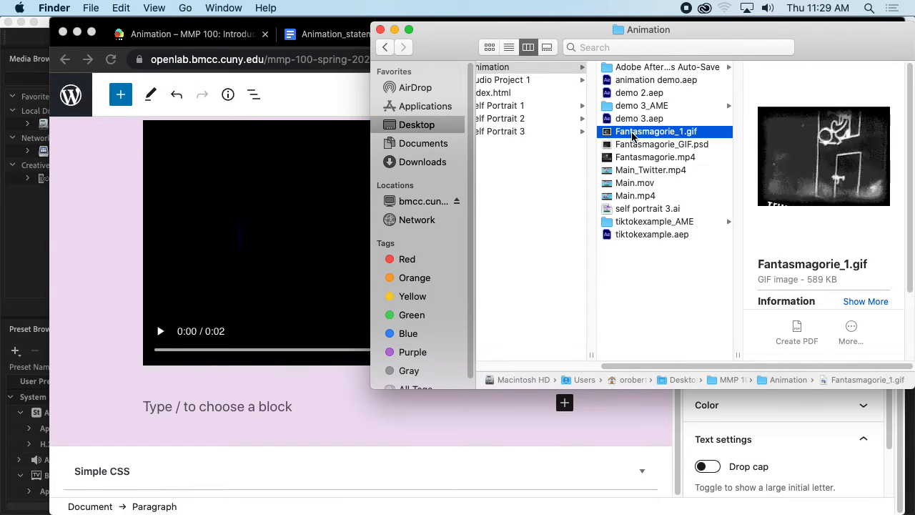
drag(711, 138, 252, 388)
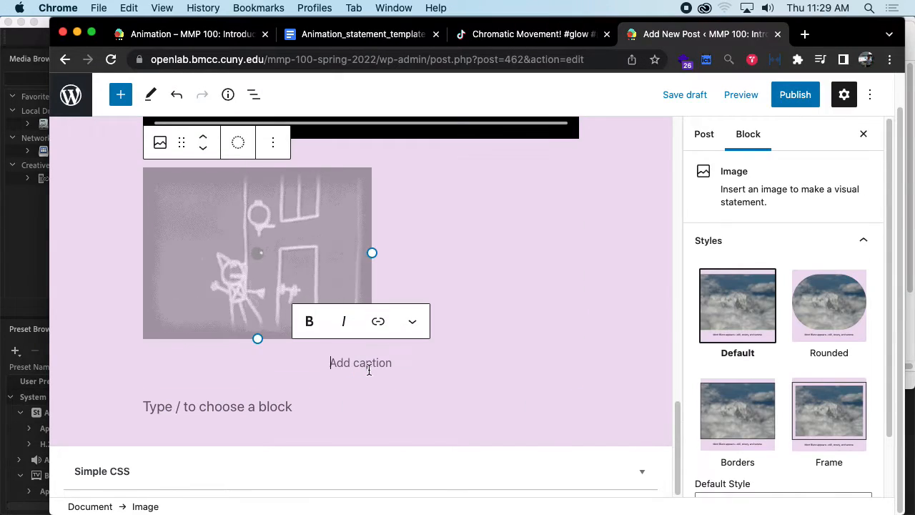
click(136, 255)
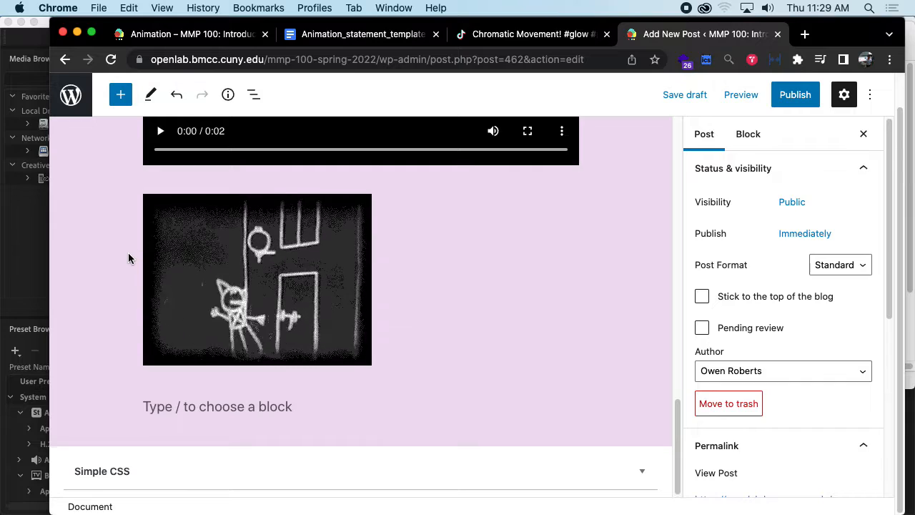
- Preview the post in a new tab and review its title, videos, statement text and GIF from start to end
scroll(129, 257, up, 10)
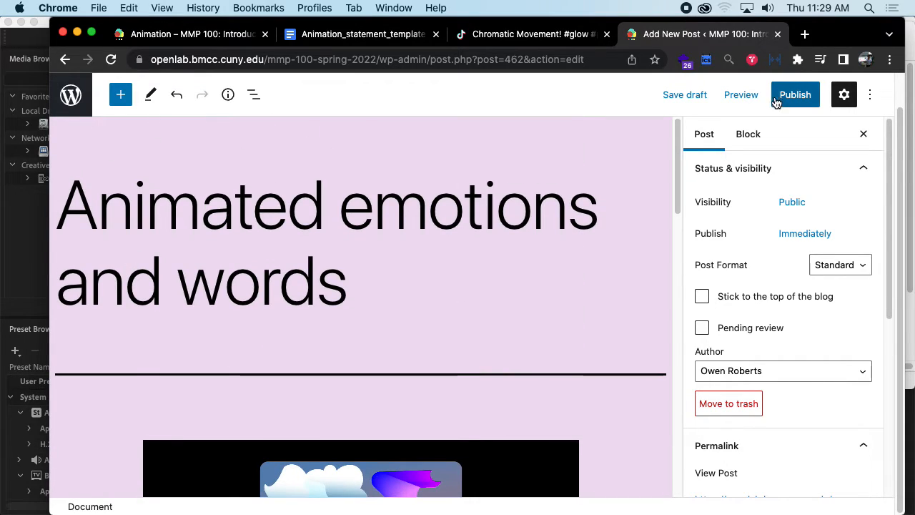
click(744, 97)
click(677, 223)
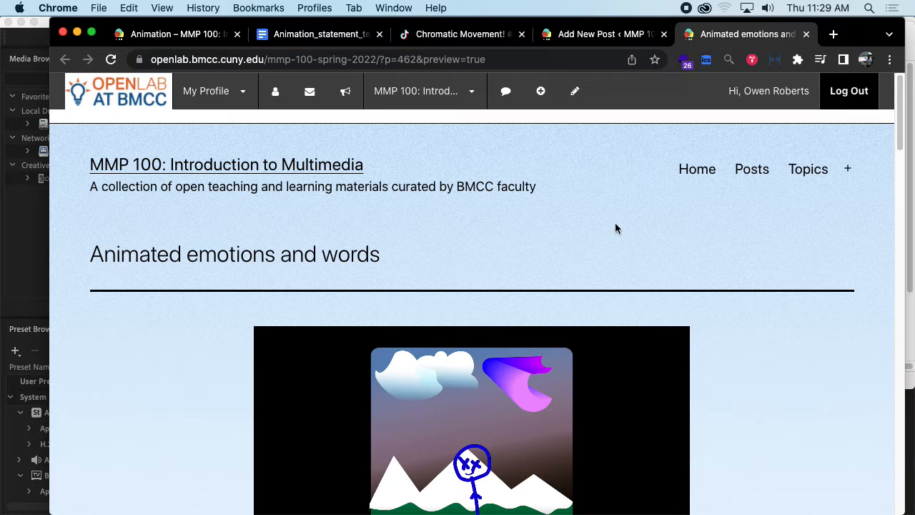
scroll(629, 207, down, 5)
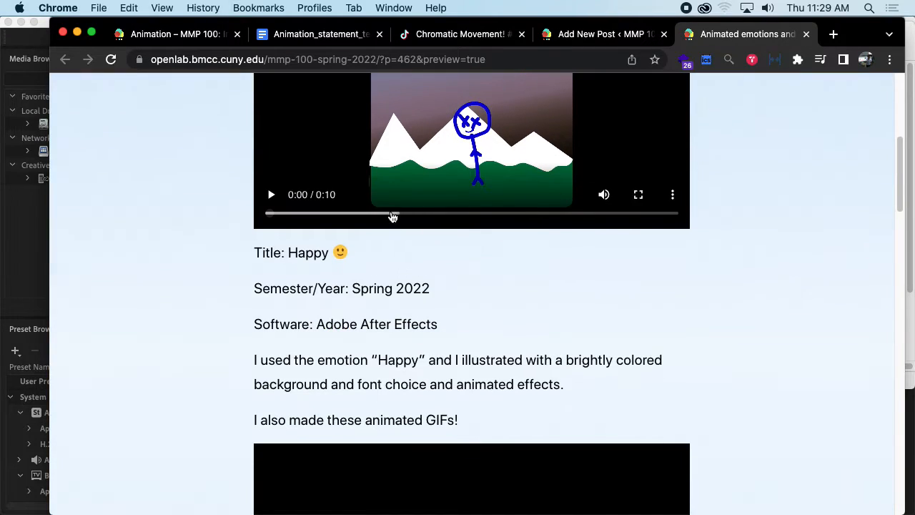
scroll(244, 215, down, 6)
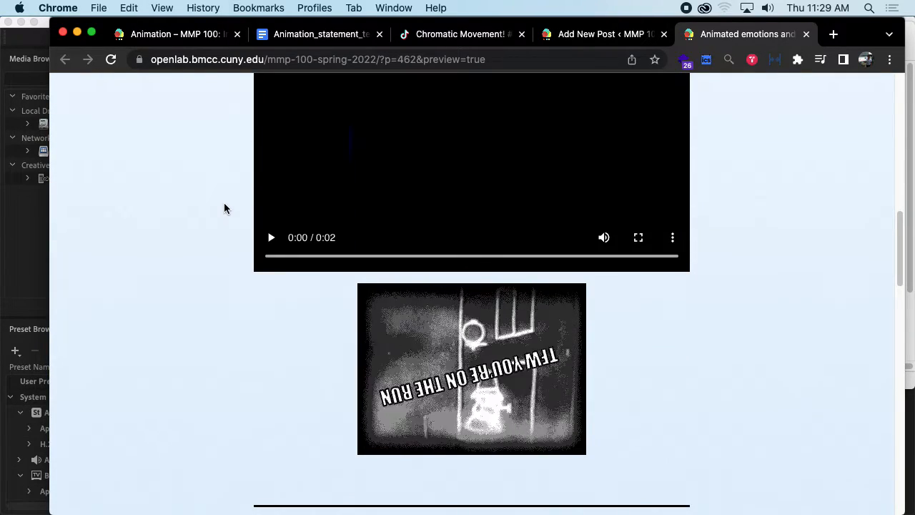
scroll(224, 208, up, 10)
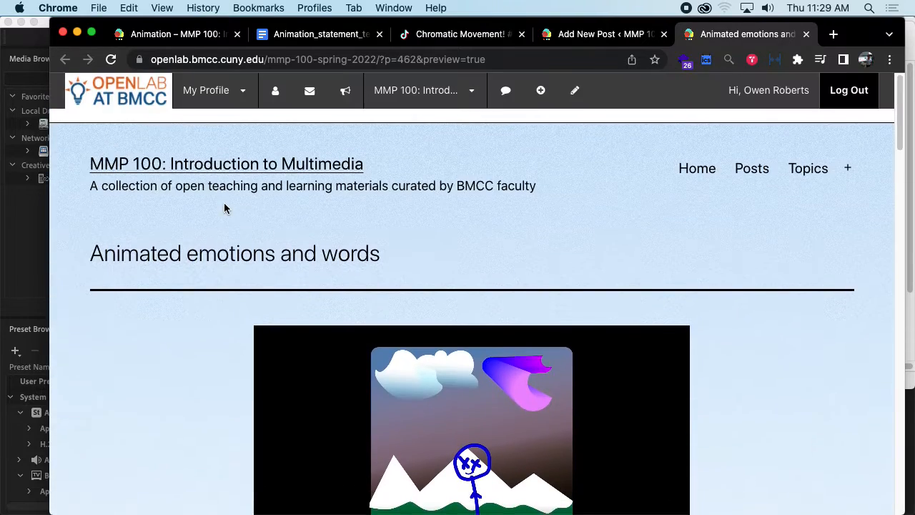
scroll(224, 208, down, 10)
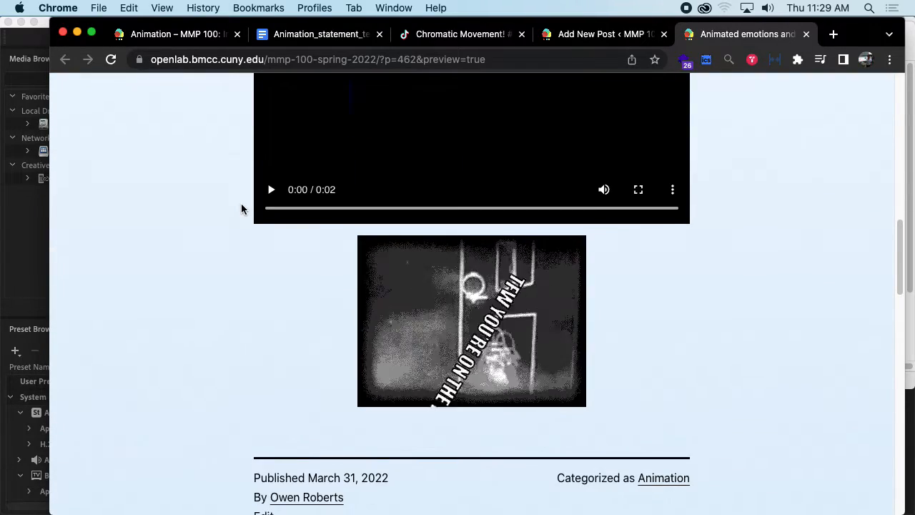
scroll(680, 251, up, 2)
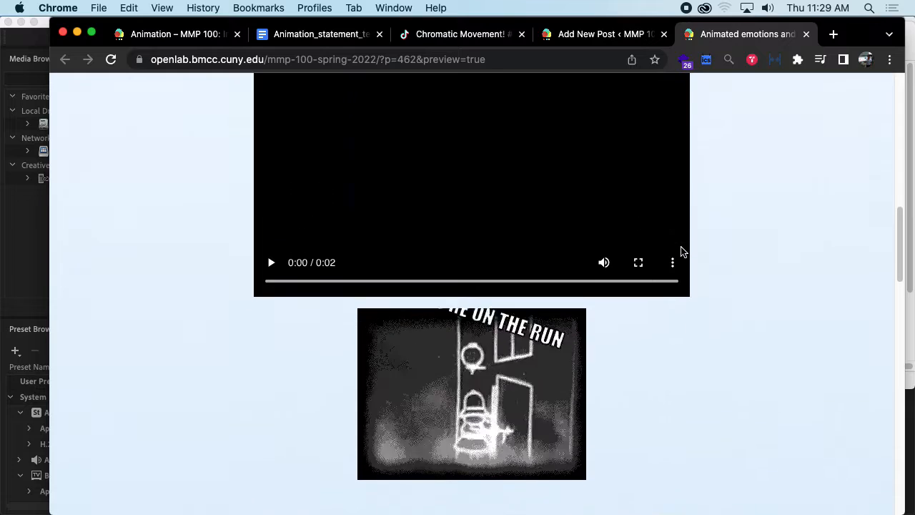
scroll(681, 252, up, 10)
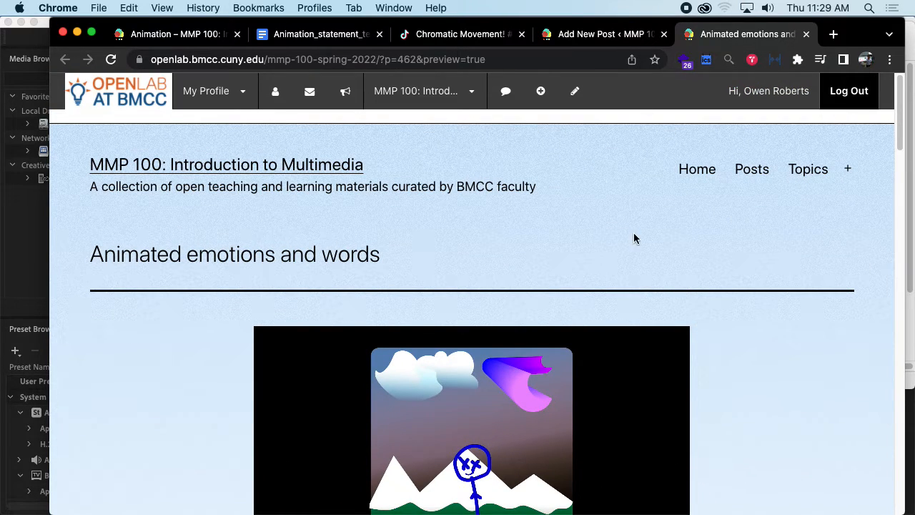
- Play both videos in the preview, check the GIF below them and close the preview tab
scroll(633, 238, down, 3)
click(437, 281)
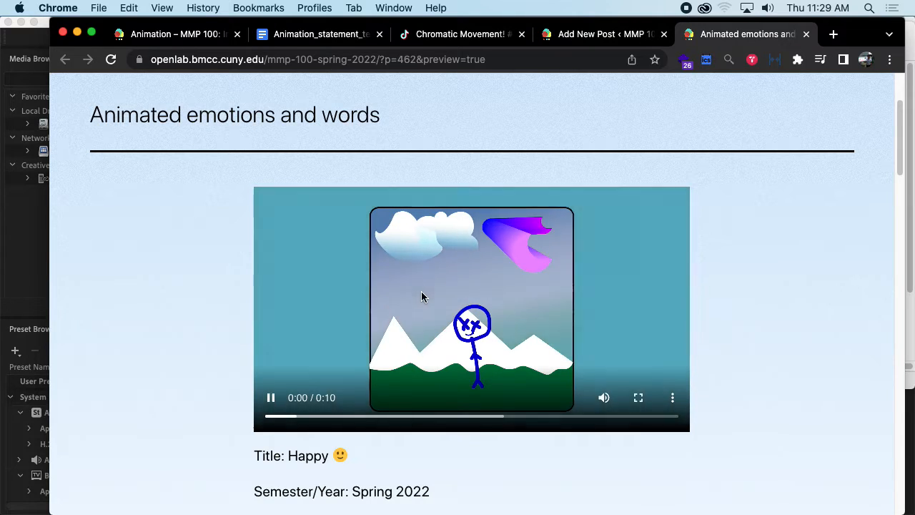
scroll(457, 280, down, 8)
click(457, 277)
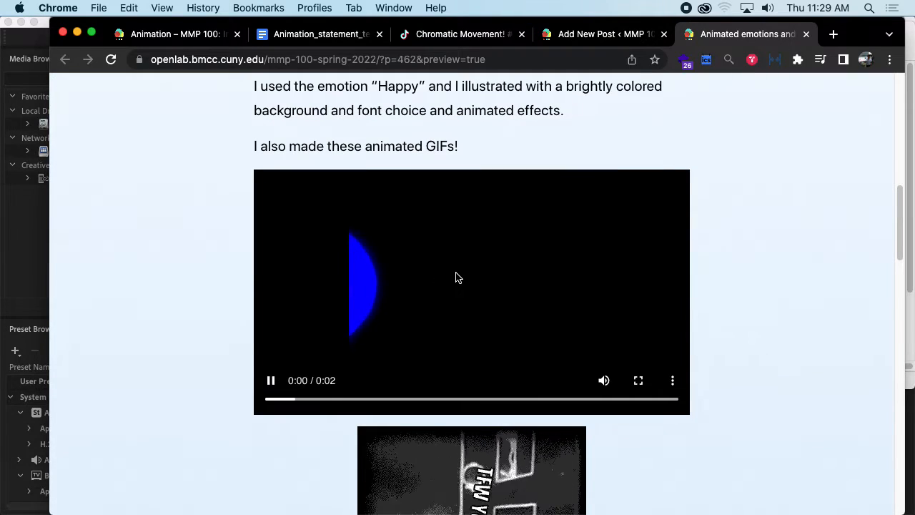
scroll(768, 217, down, 5)
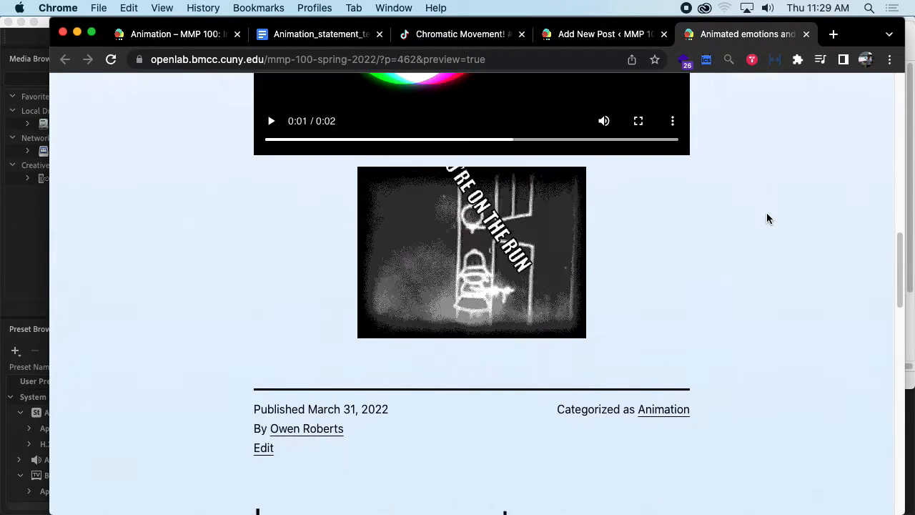
scroll(779, 164, up, 15)
click(805, 34)
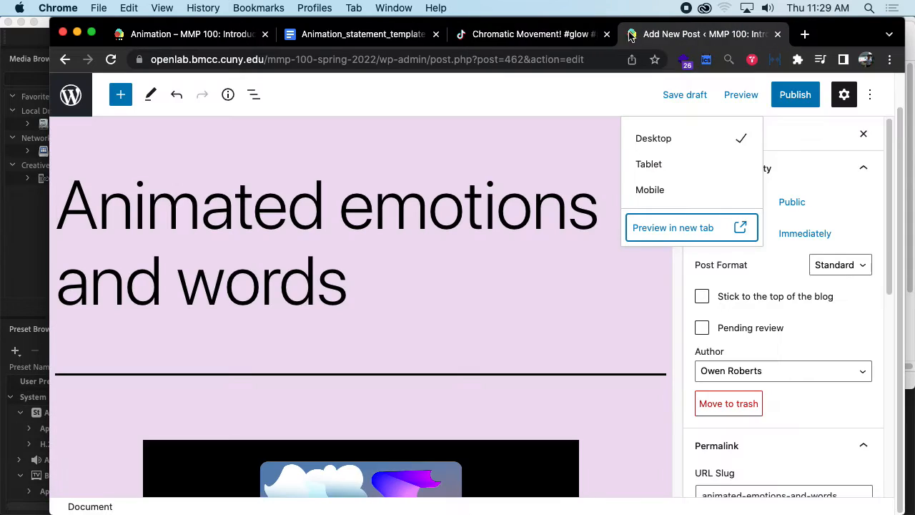
- Publish the post publicly and copy its link
click(798, 145)
click(795, 94)
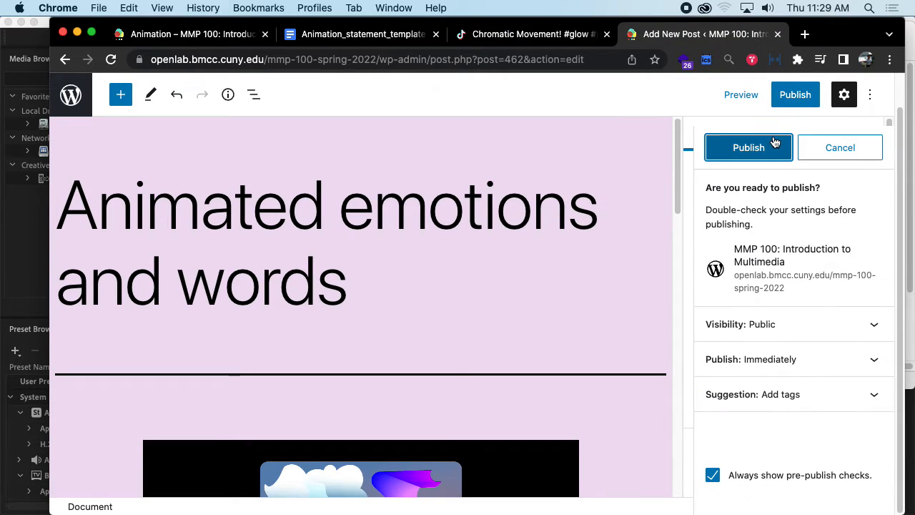
click(763, 153)
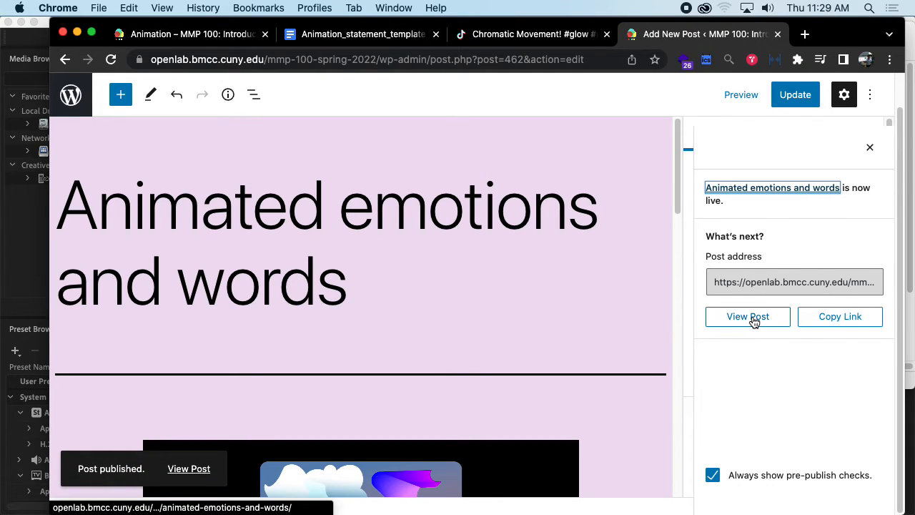
click(822, 321)
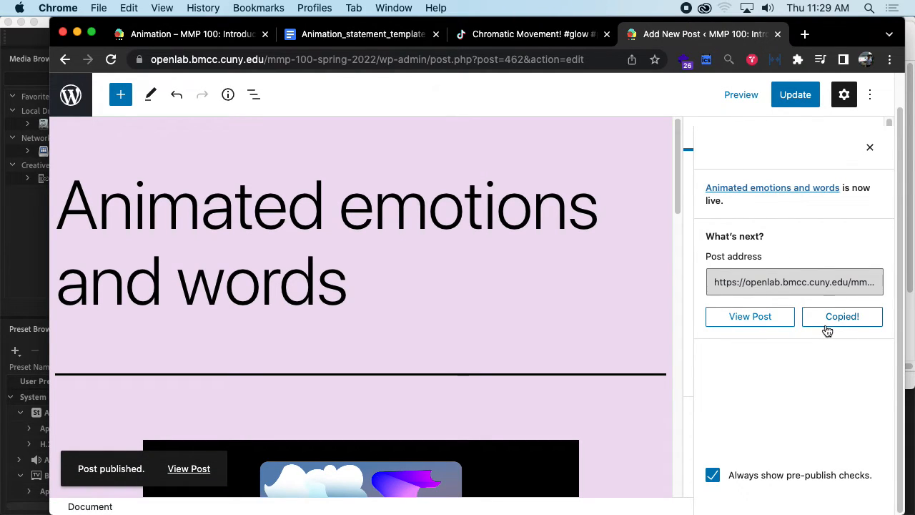
- View the live post and select its full web address
click(741, 322)
click(521, 59)
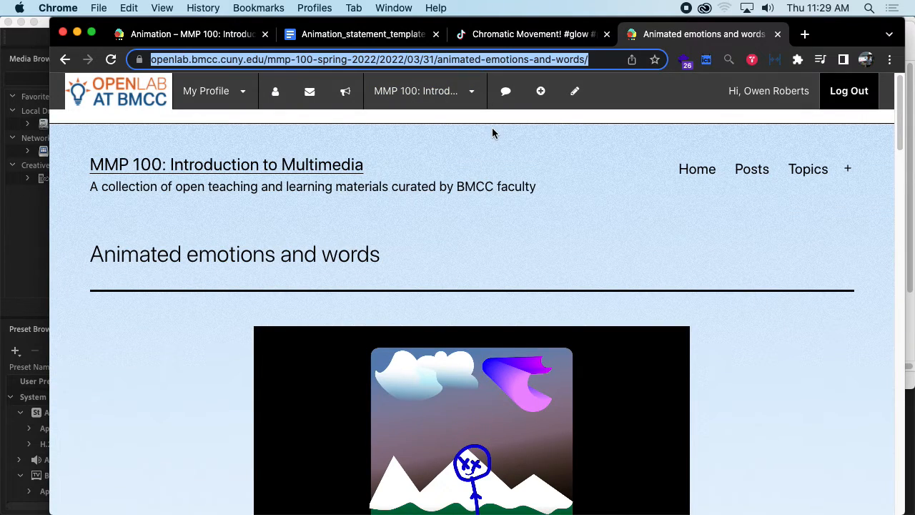
click(329, 63)
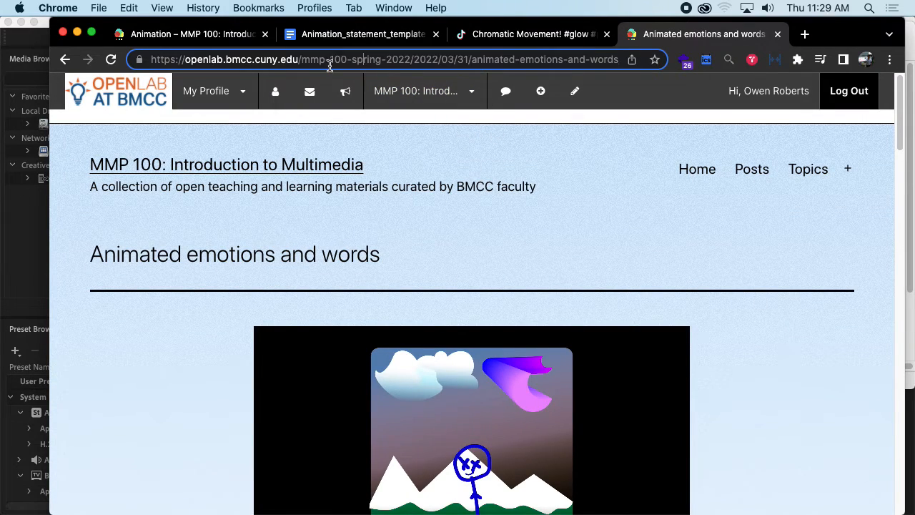
triple_click(330, 62)
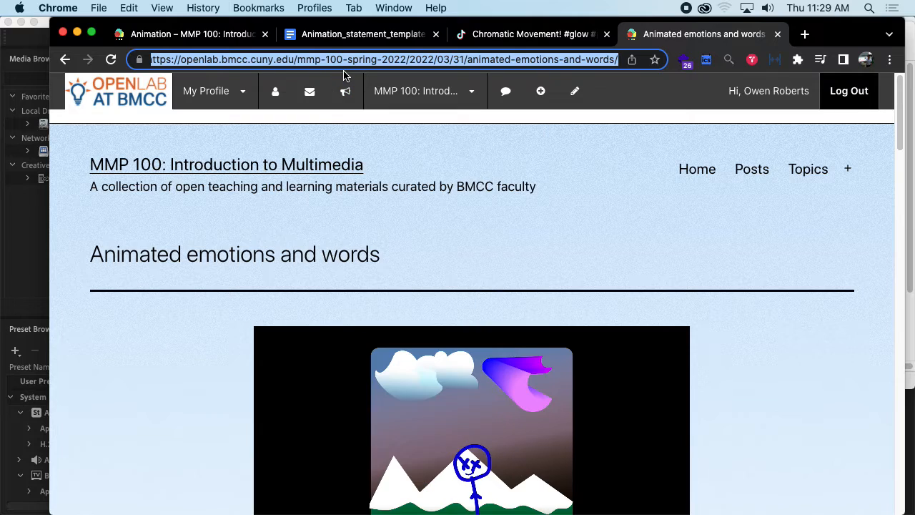